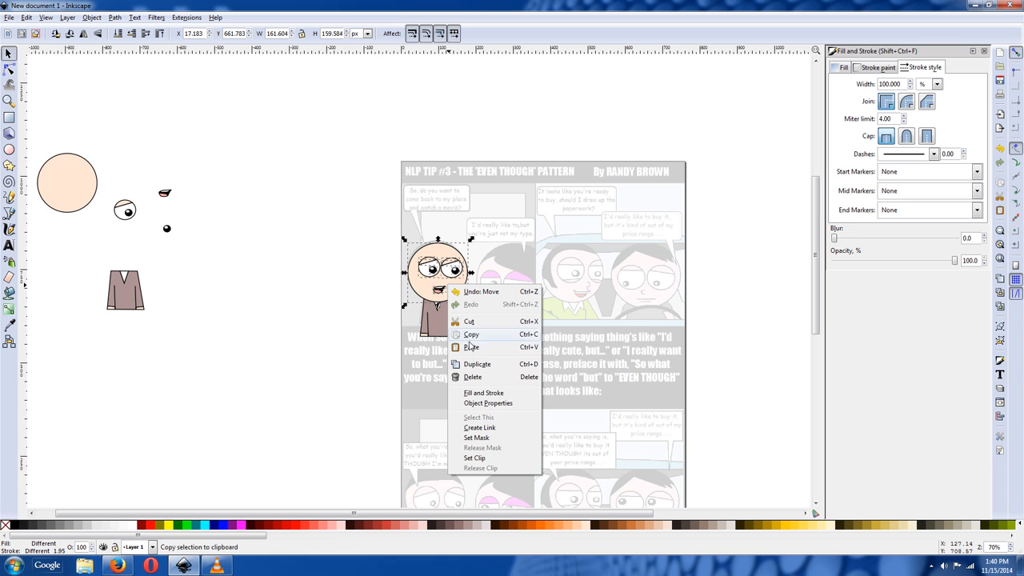
# Step: Duplicate the man's head, place the copy over the woman's side of the comic and flip it horizontally
pyautogui.click(477, 364)
pyautogui.moveTo(463, 296); pyautogui.dragTo(590, 290)
pyautogui.click(84, 33)
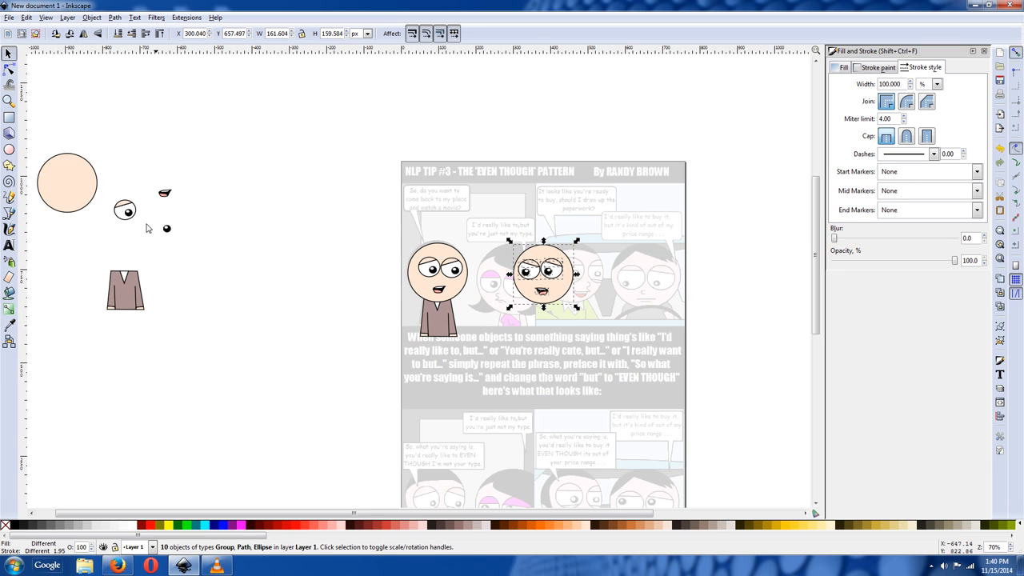
# Step: Delete the open mouth and its tongue from the duplicated head
pyautogui.click(9, 100)
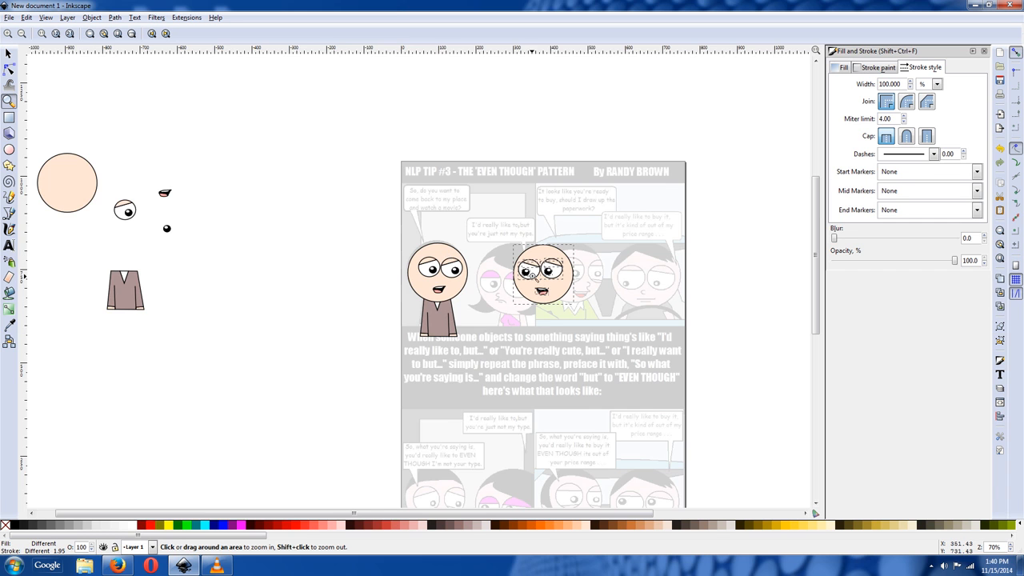
pyautogui.click(532, 276)
pyautogui.click(532, 276)
pyautogui.click(532, 276)
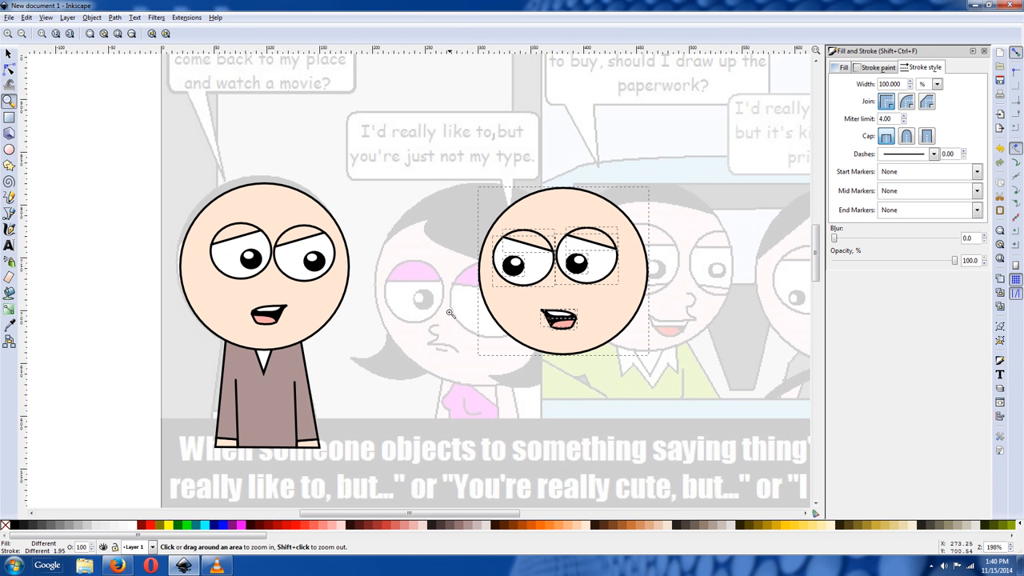
pyautogui.click(9, 54)
pyautogui.click(91, 336)
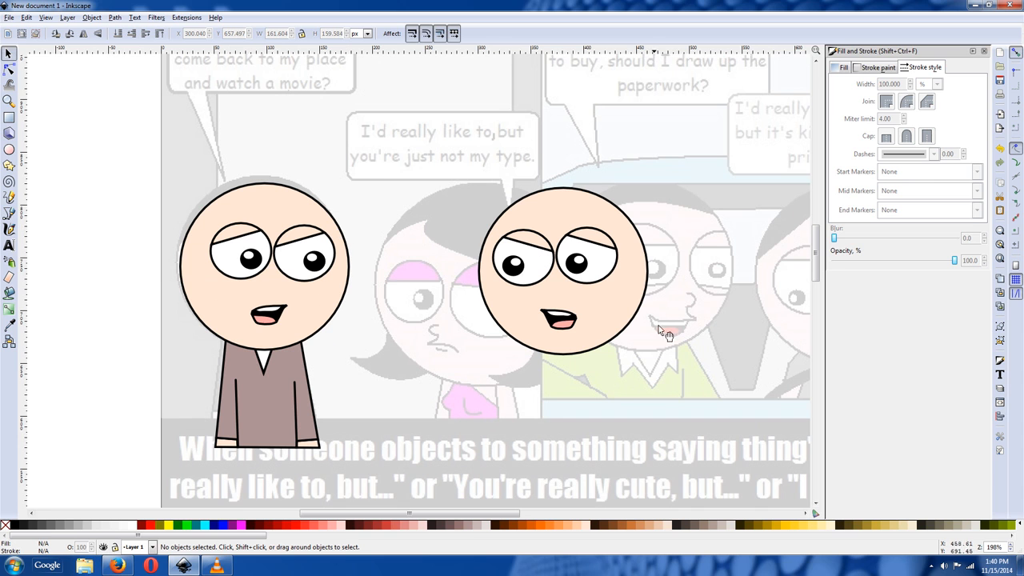
pyautogui.click(561, 320)
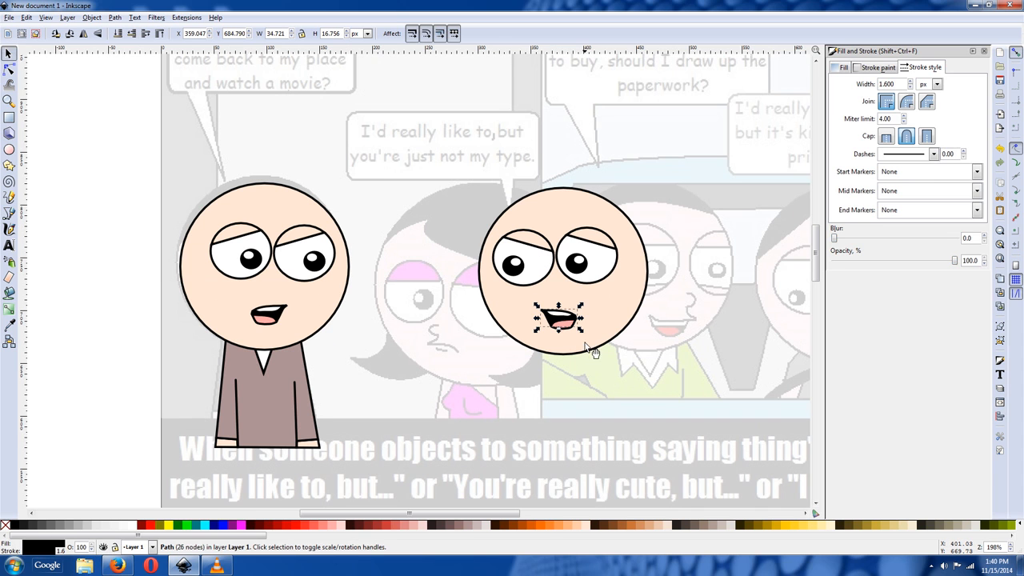
pyautogui.press('Escape')
pyautogui.click(564, 320)
pyautogui.press('Delete')
pyautogui.click(566, 324)
pyautogui.press('Delete')
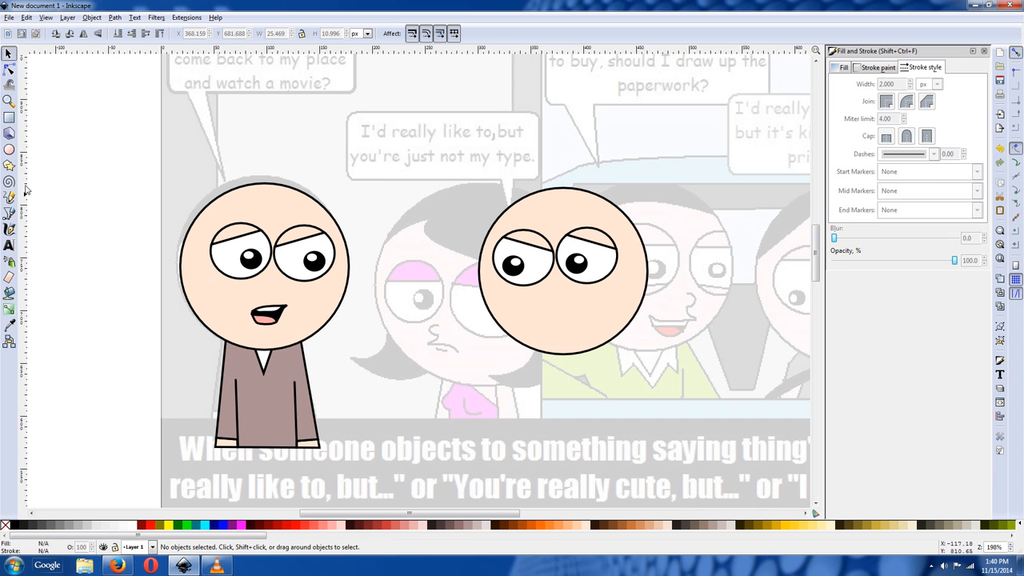
# Step: Trace the reference woman's nose and upper lip as one continuous freehand line with the Pencil tool
pyautogui.click(8, 103)
pyautogui.click(444, 345)
pyautogui.click(444, 344)
pyautogui.click(444, 345)
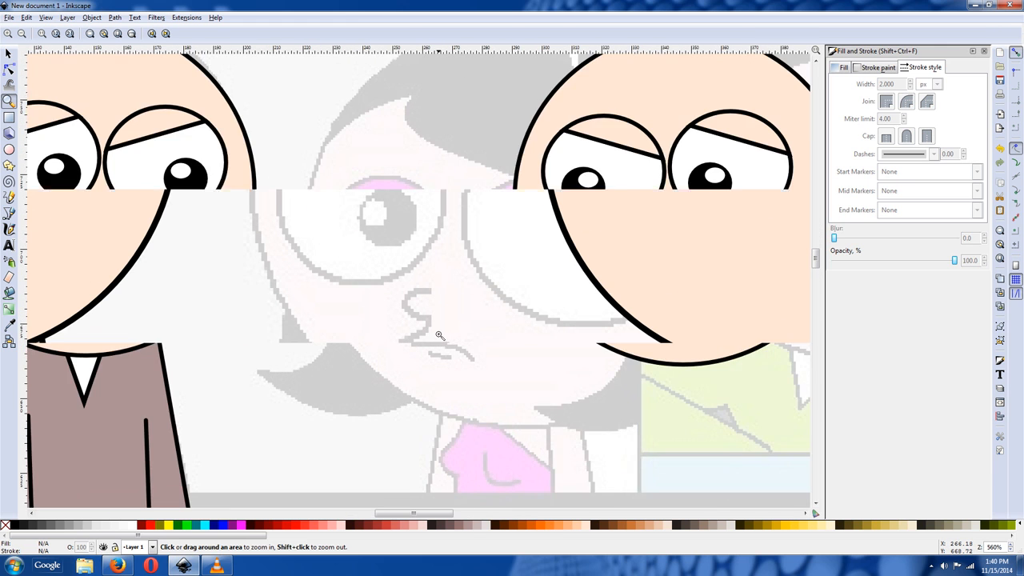
pyautogui.click(9, 196)
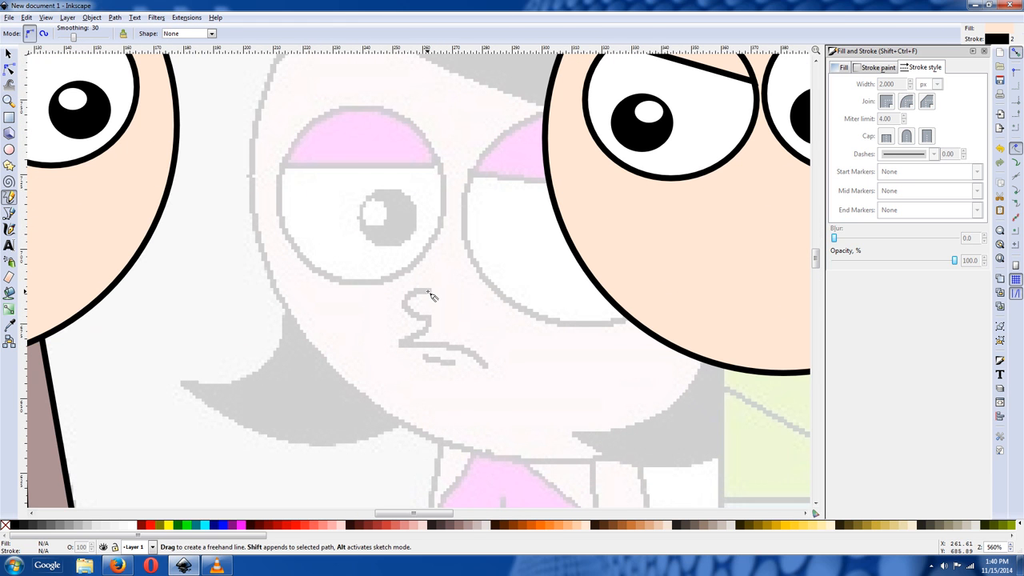
pyautogui.moveTo(431, 291); pyautogui.dragTo(427, 290)
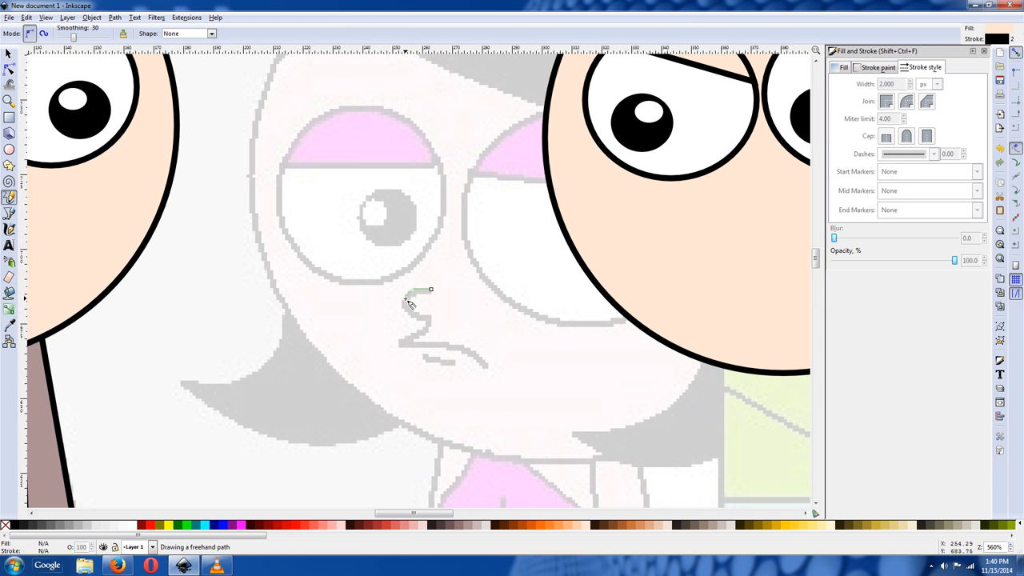
pyautogui.moveTo(429, 322); pyautogui.dragTo(417, 335)
pyautogui.moveTo(487, 367); pyautogui.dragTo(432, 363)
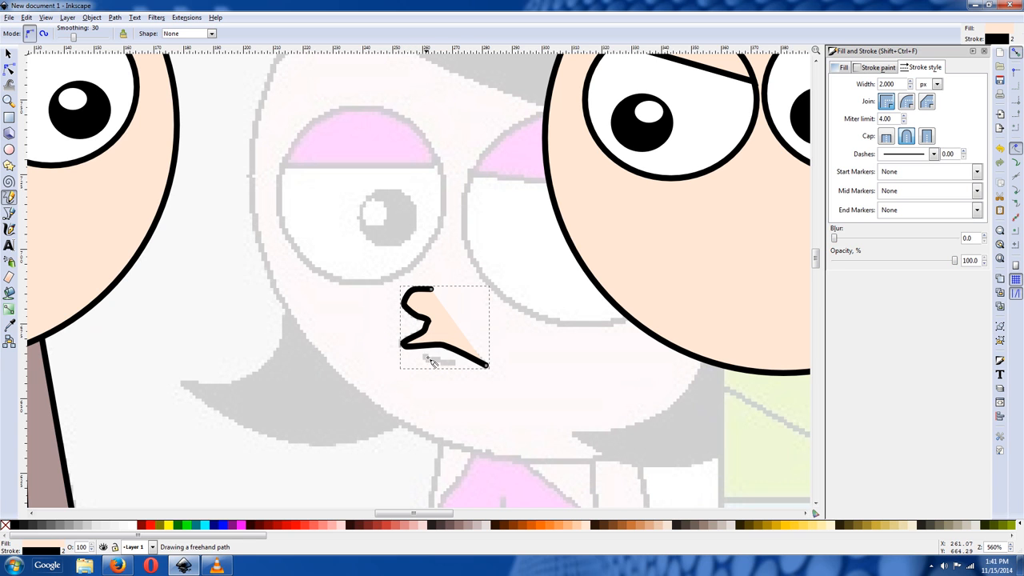
# Step: Simplify the nose-and-lip line and draw a short freehand lower lip stroke beneath it
pyautogui.click(115, 18)
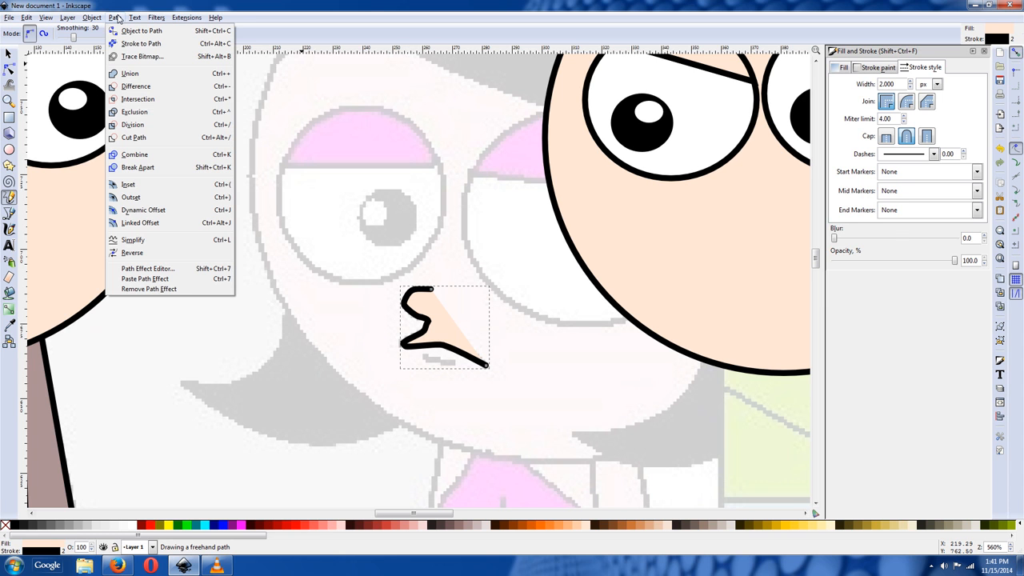
pyautogui.click(119, 18)
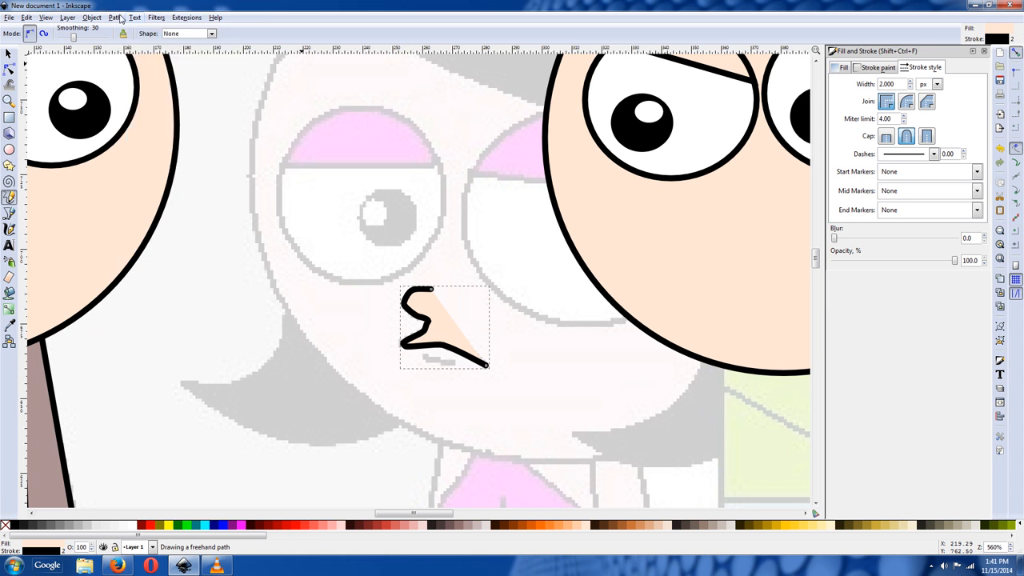
pyautogui.click(116, 18)
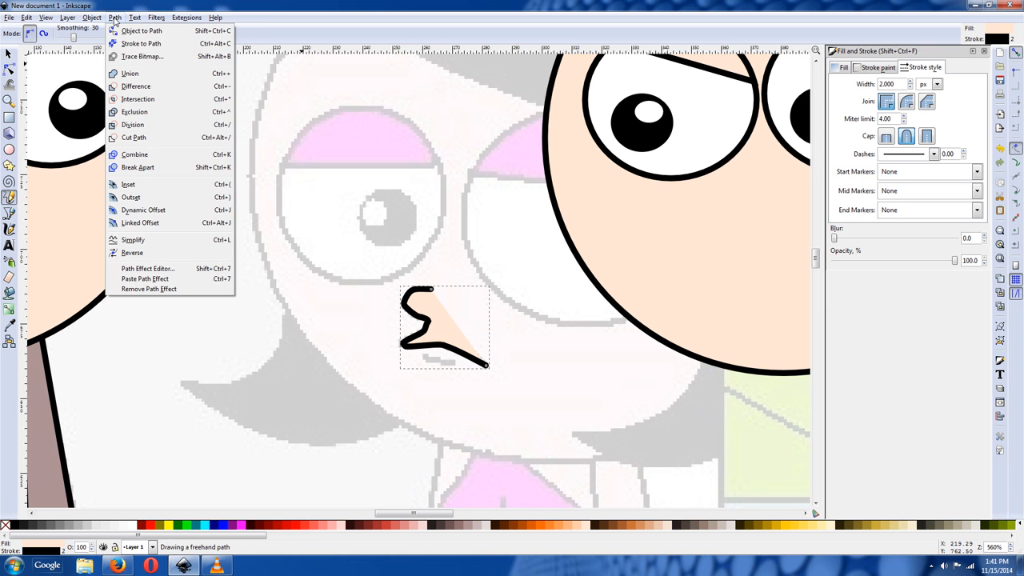
pyautogui.click(308, 6)
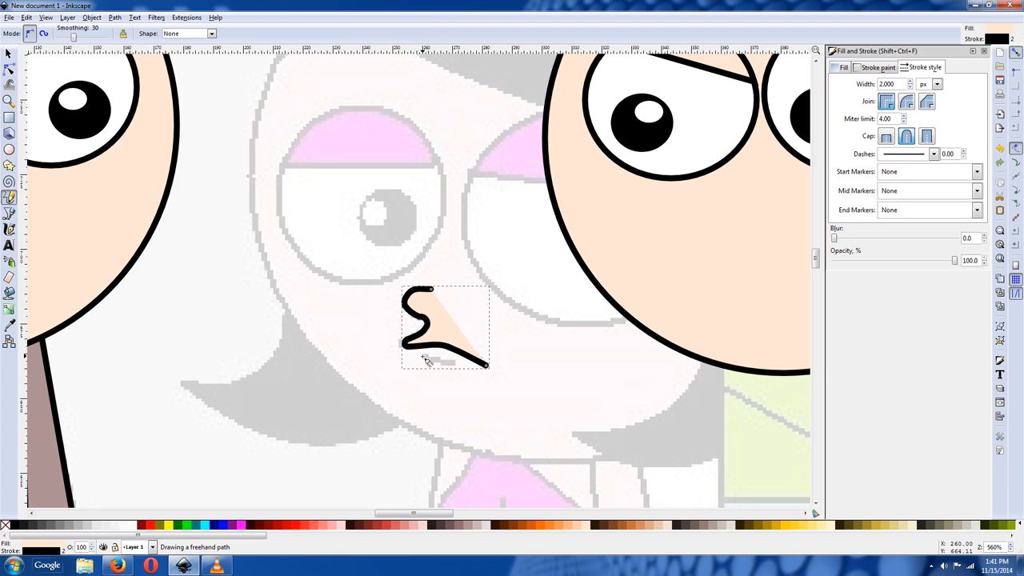
pyautogui.press('Escape')
pyautogui.moveTo(456, 370); pyautogui.dragTo(461, 368)
# Step: Group the nose-and-lip line with the lower lip stroke and move the group onto the duplicated face
pyautogui.click(8, 52)
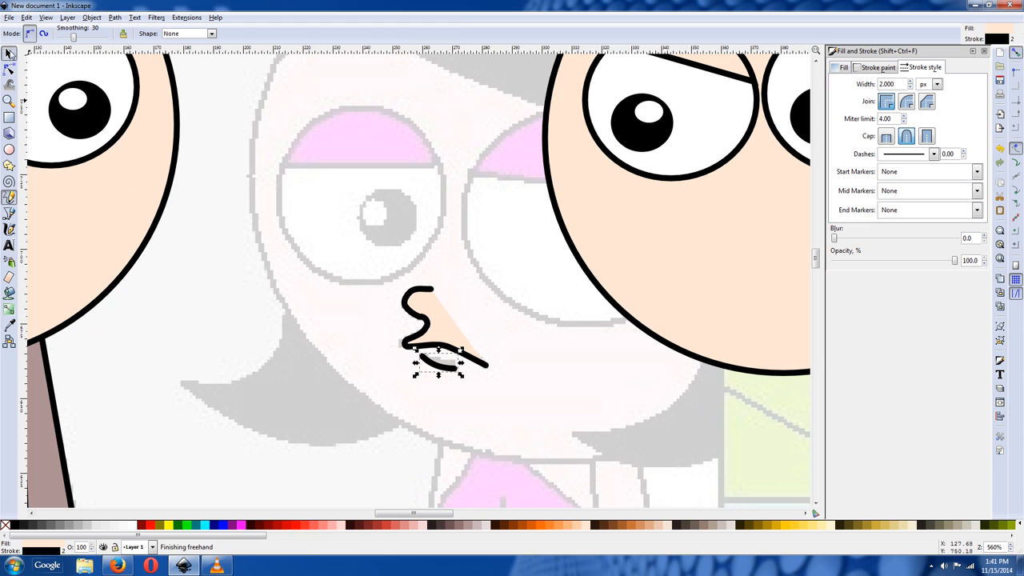
pyautogui.keyDown('shift'); pyautogui.click(439, 324); pyautogui.keyUp('shift')
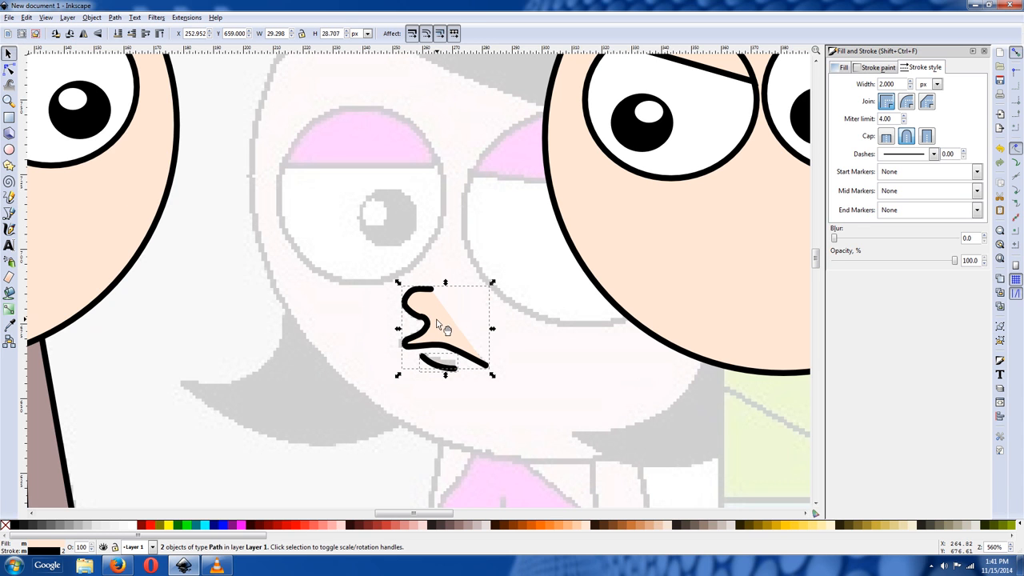
pyautogui.click(90, 17)
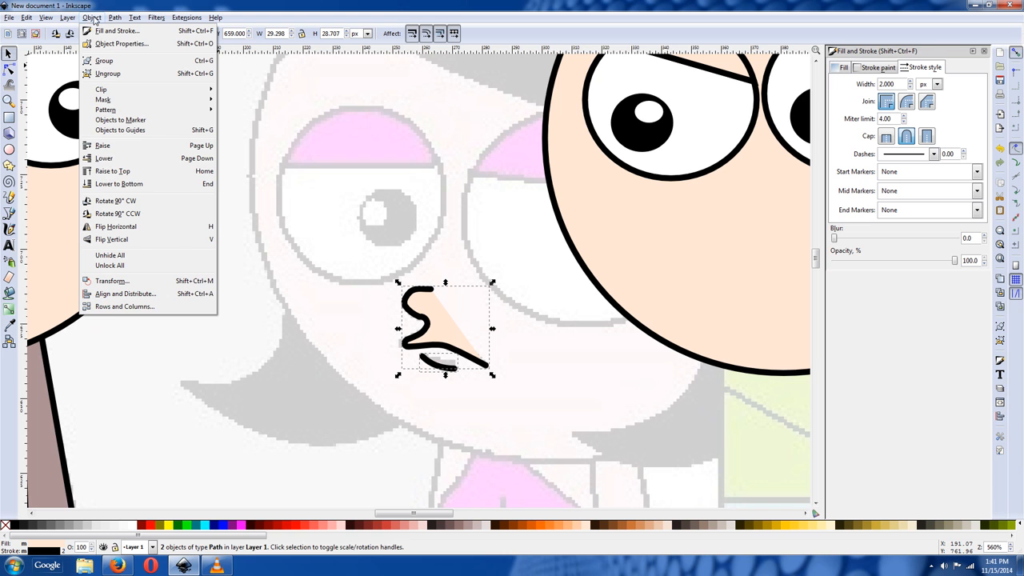
pyautogui.click(103, 60)
pyautogui.moveTo(432, 320); pyautogui.dragTo(747, 242)
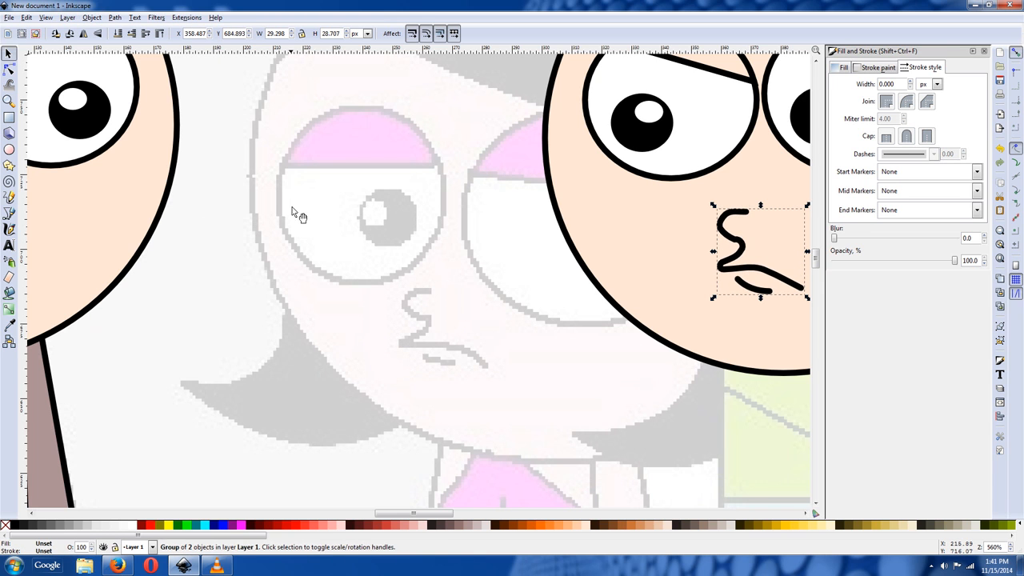
# Step: Draw a curved Bezier hairline from the forehead across the right eye to the right edge of the duplicated face
pyautogui.press('-')
pyautogui.press('-')
pyautogui.press('-')
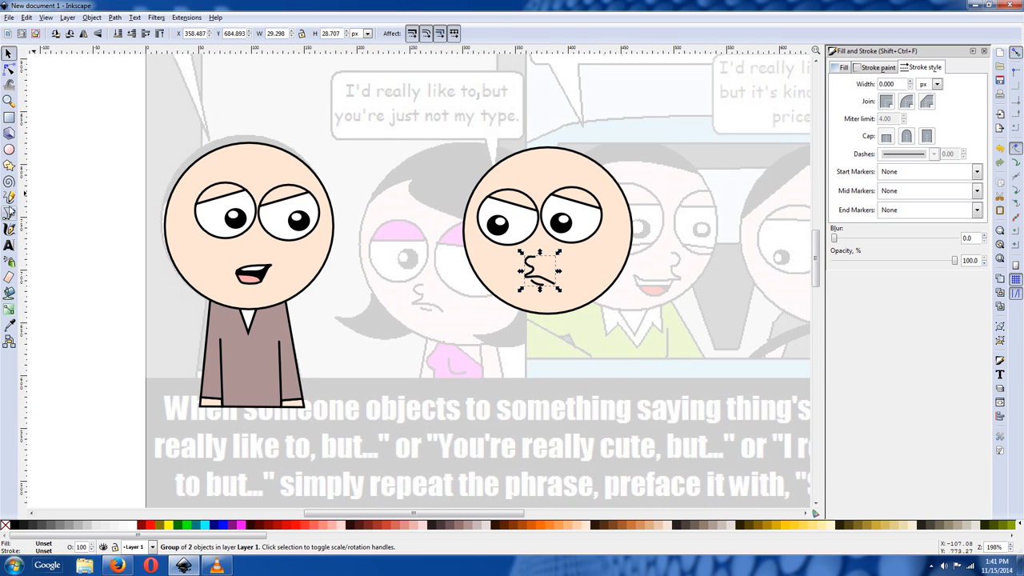
pyautogui.click(10, 212)
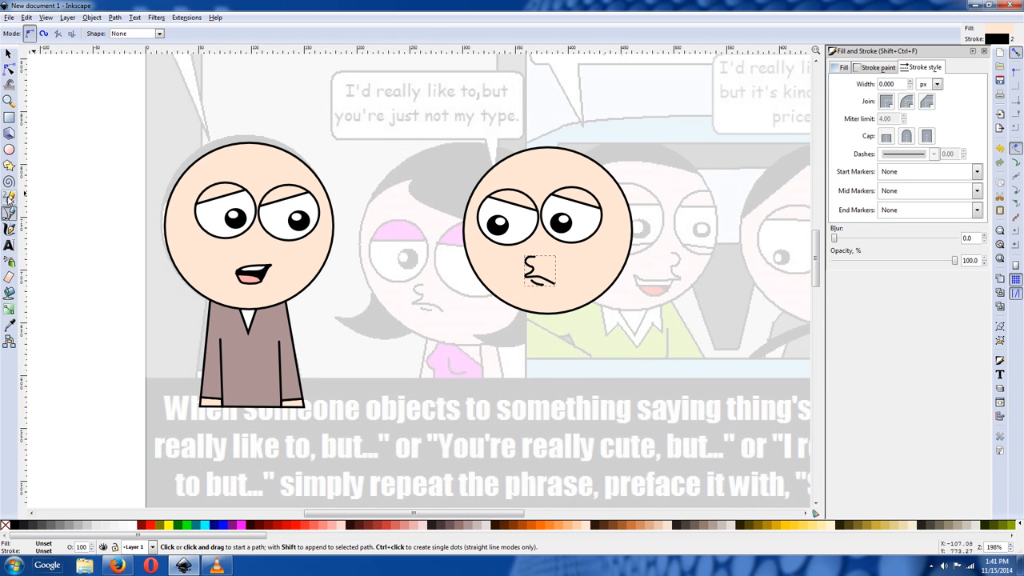
pyautogui.click(531, 163)
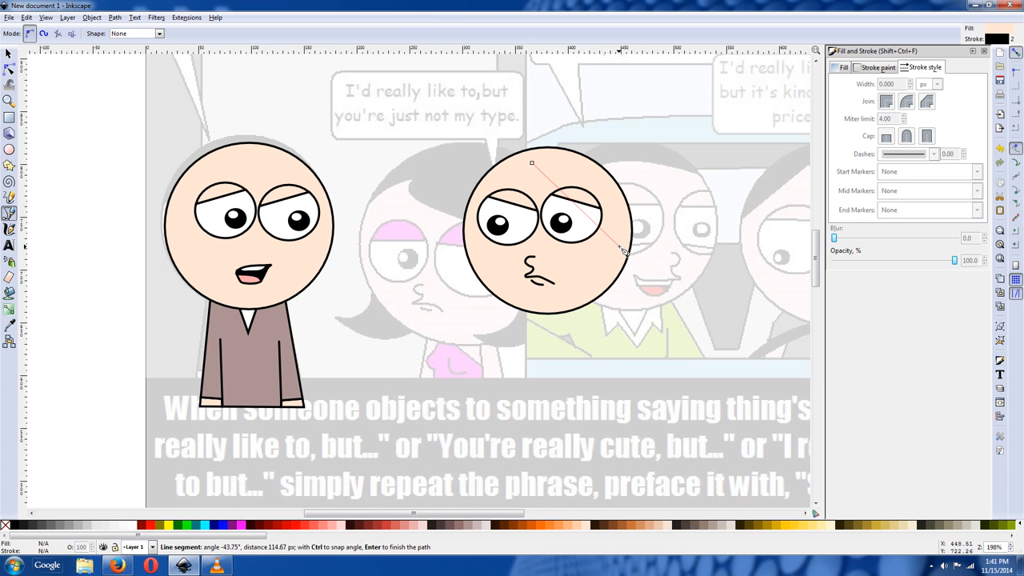
pyautogui.moveTo(619, 245); pyautogui.dragTo(696, 286)
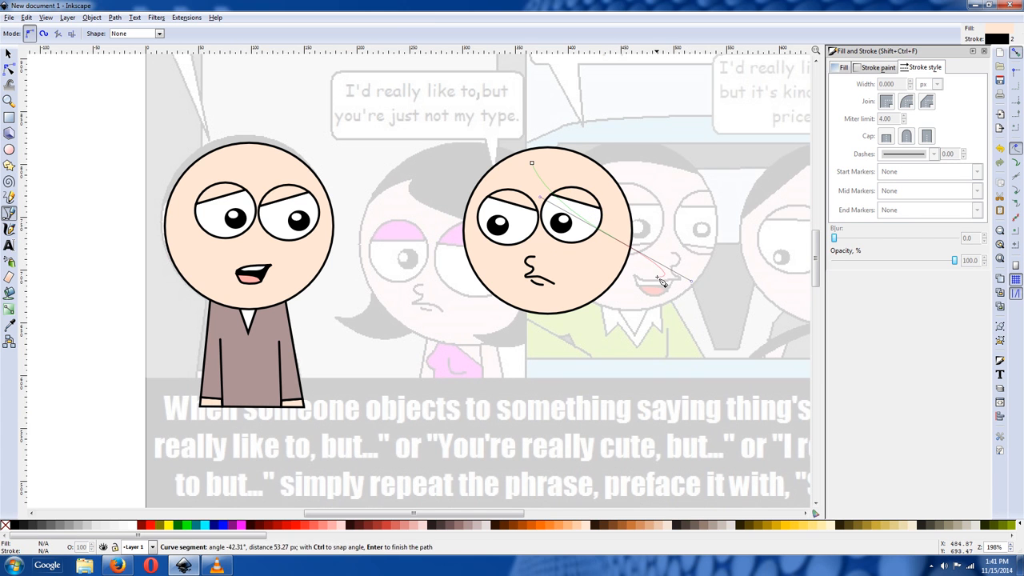
pyautogui.press('Return')
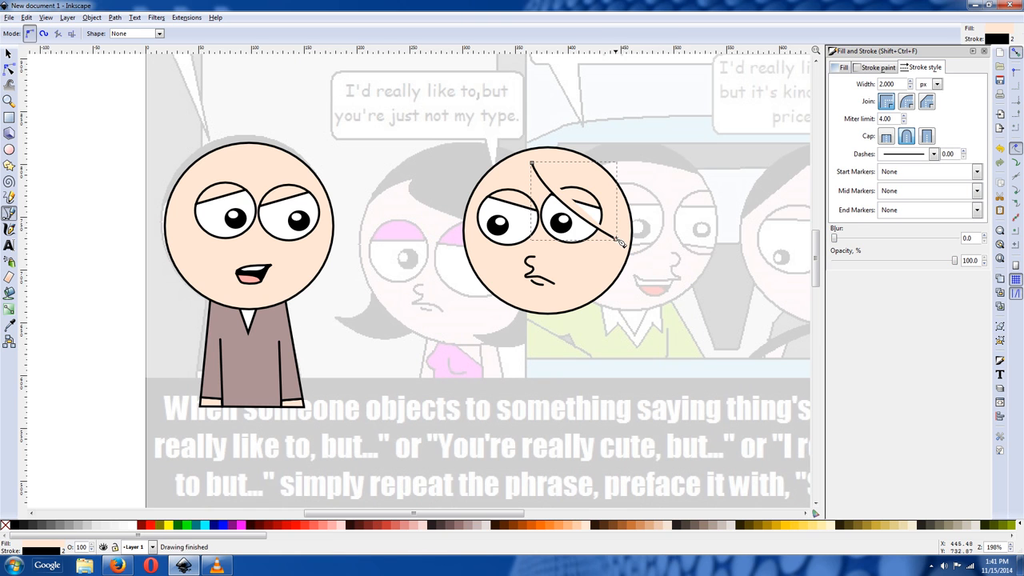
# Step: Continue the hairline along the right cheek, close it with straight segments outside the head and fill the shape black
pyautogui.click(616, 239)
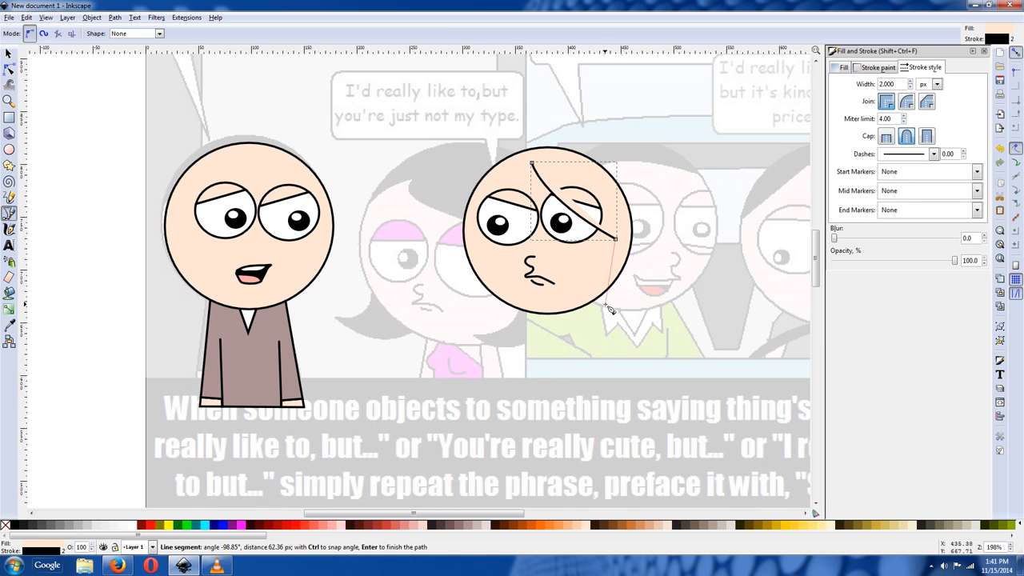
pyautogui.moveTo(581, 296); pyautogui.dragTo(539, 313)
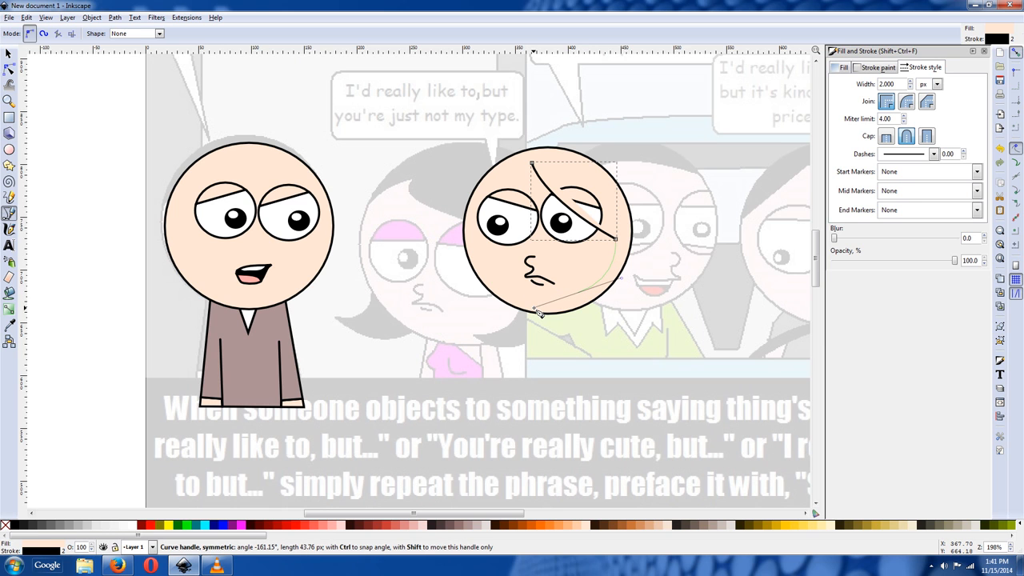
pyautogui.rightClick(540, 312)
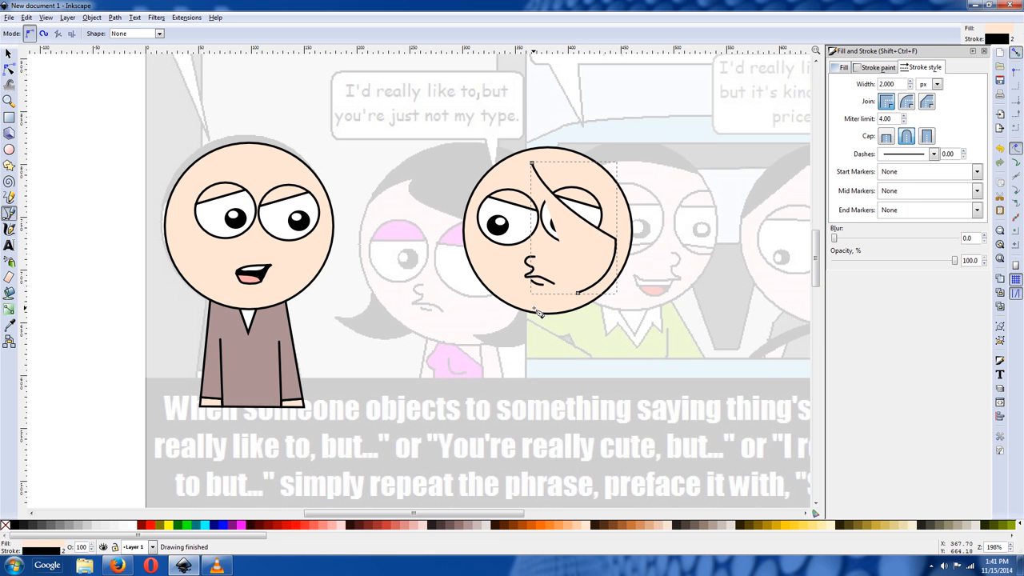
pyautogui.click(579, 293)
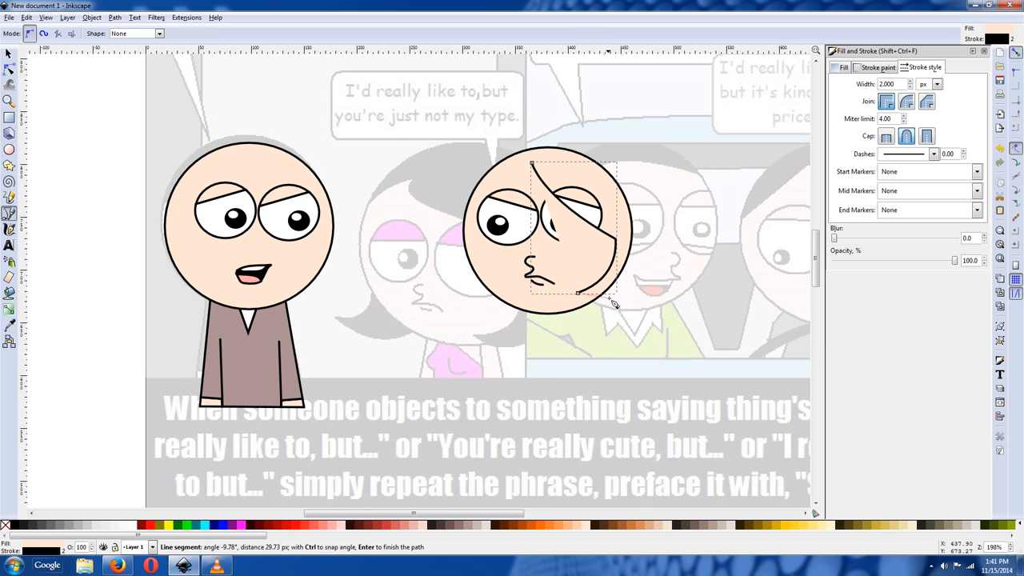
pyautogui.click(678, 200)
pyautogui.click(564, 118)
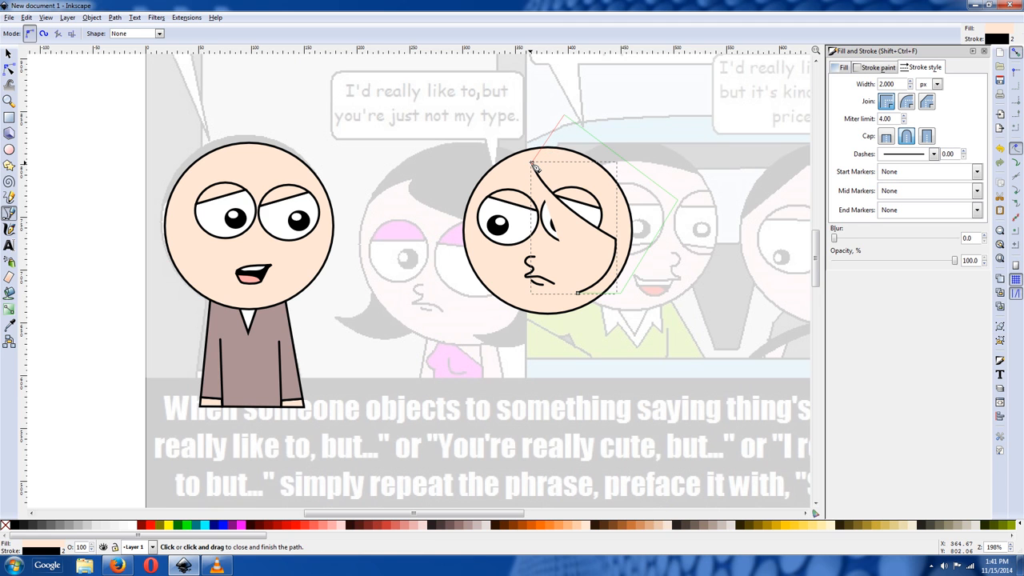
pyautogui.click(533, 165)
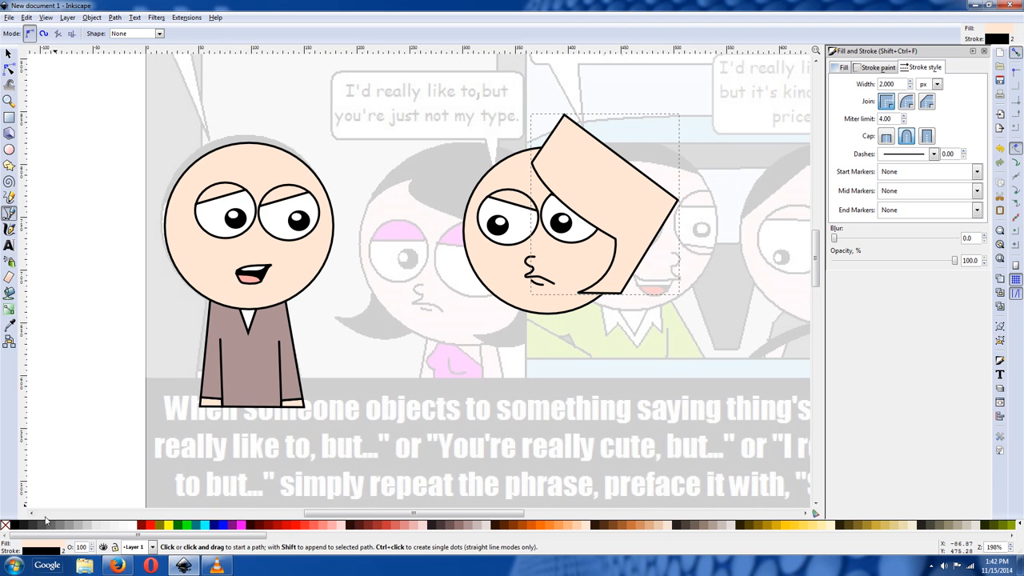
pyautogui.click(14, 525)
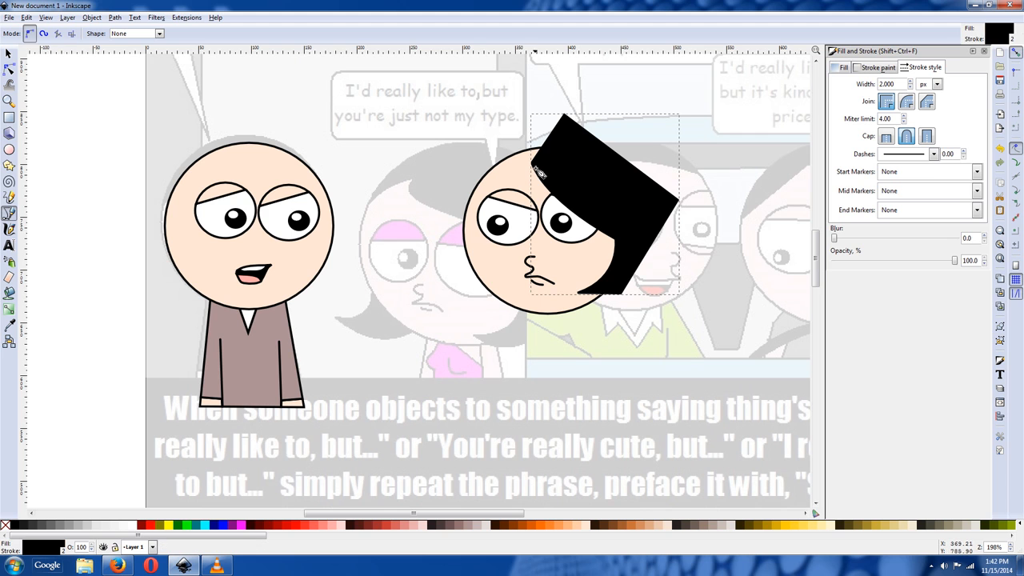
# Step: Draw a second black hair piece with a curved edge from the face's left side to the parting, closed outside the head
pyautogui.click(467, 217)
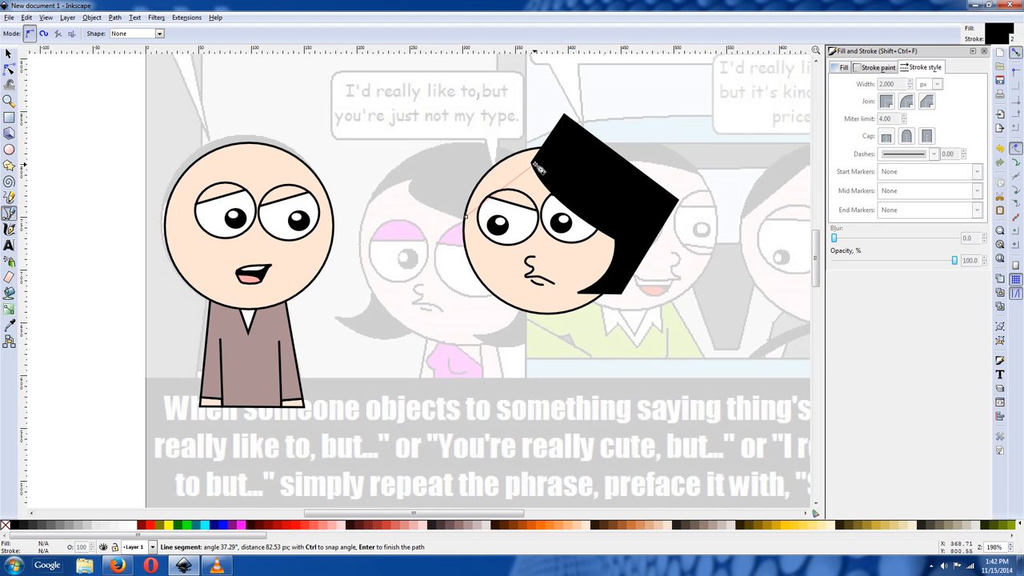
pyautogui.moveTo(537, 165); pyautogui.dragTo(582, 157)
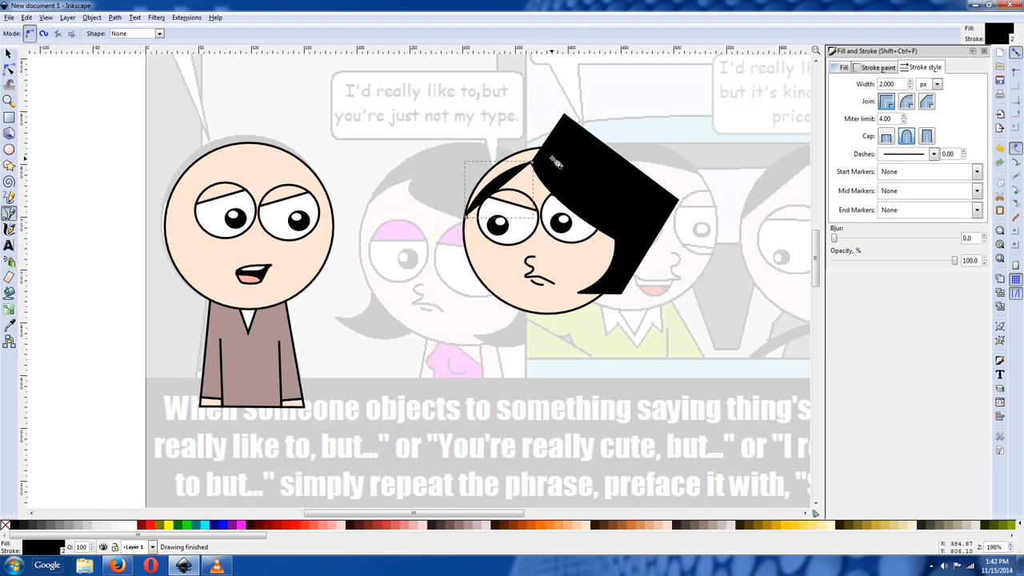
pyautogui.click(533, 162)
pyautogui.click(559, 150)
pyautogui.click(542, 132)
pyautogui.click(440, 155)
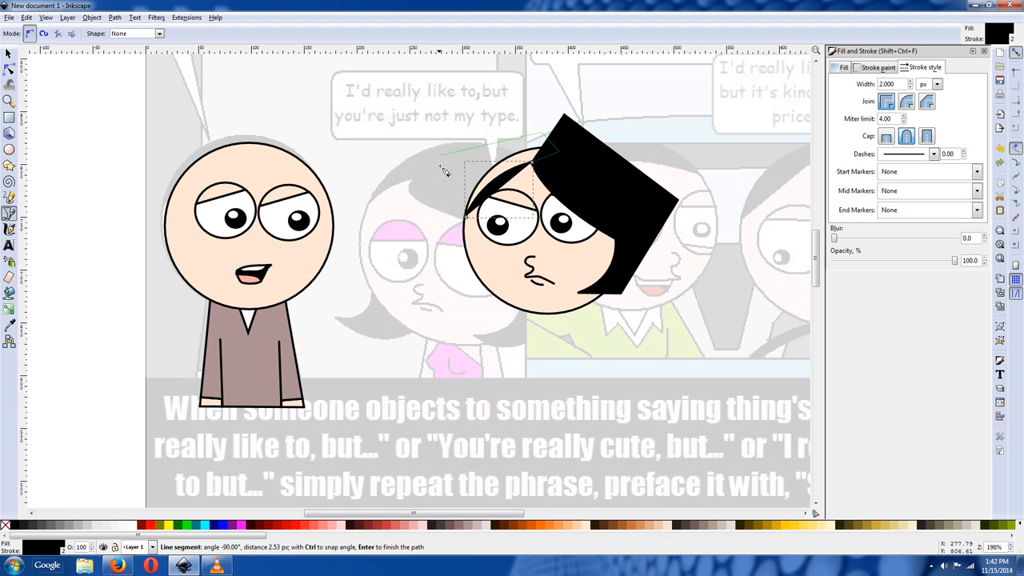
pyautogui.click(469, 217)
# Step: Select both black hair pieces on the woman's head and merge them with a Union
pyautogui.press('s')
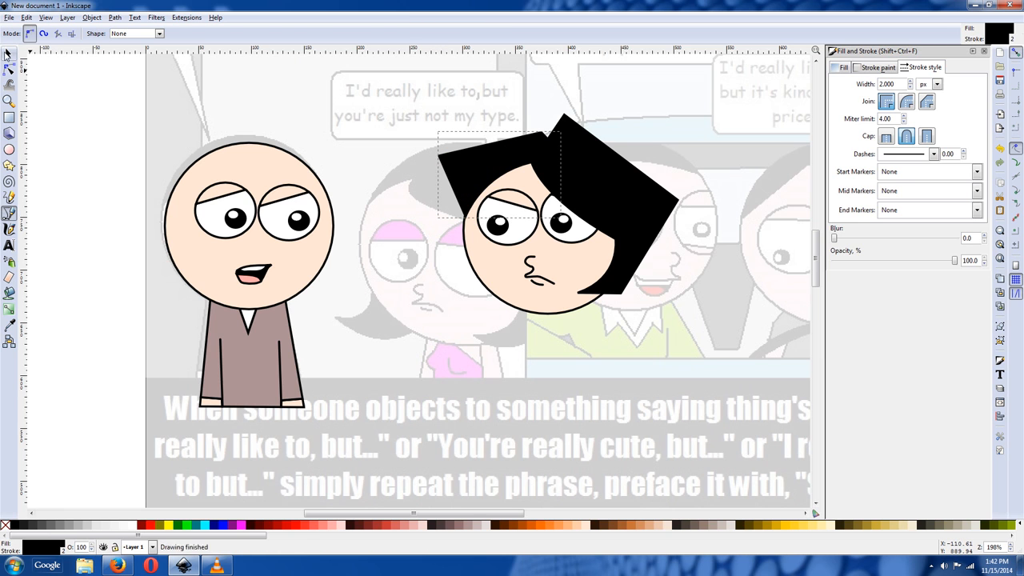
pyautogui.keyDown('shift'); pyautogui.click(596, 177); pyautogui.keyUp('shift')
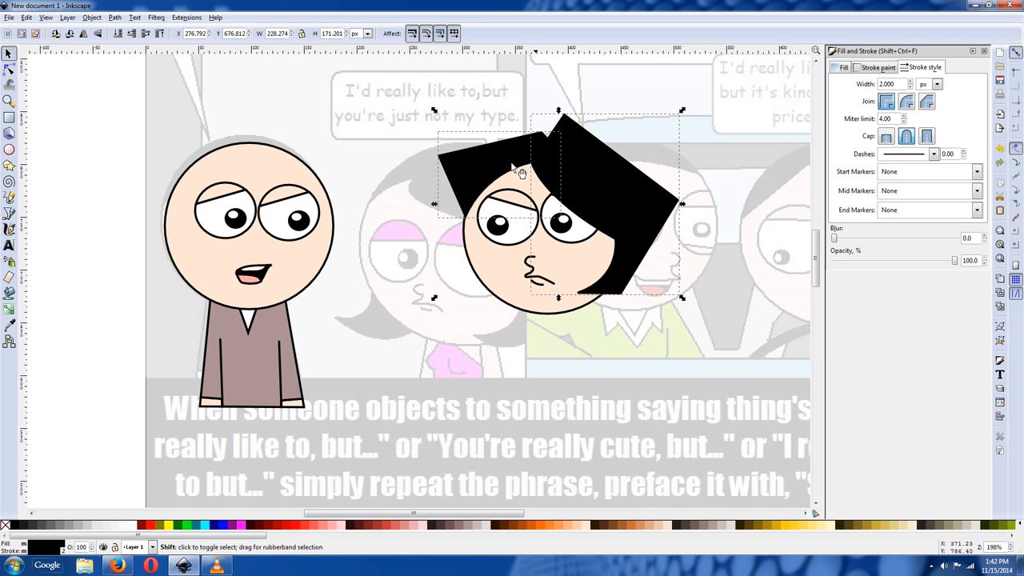
pyautogui.click(113, 17)
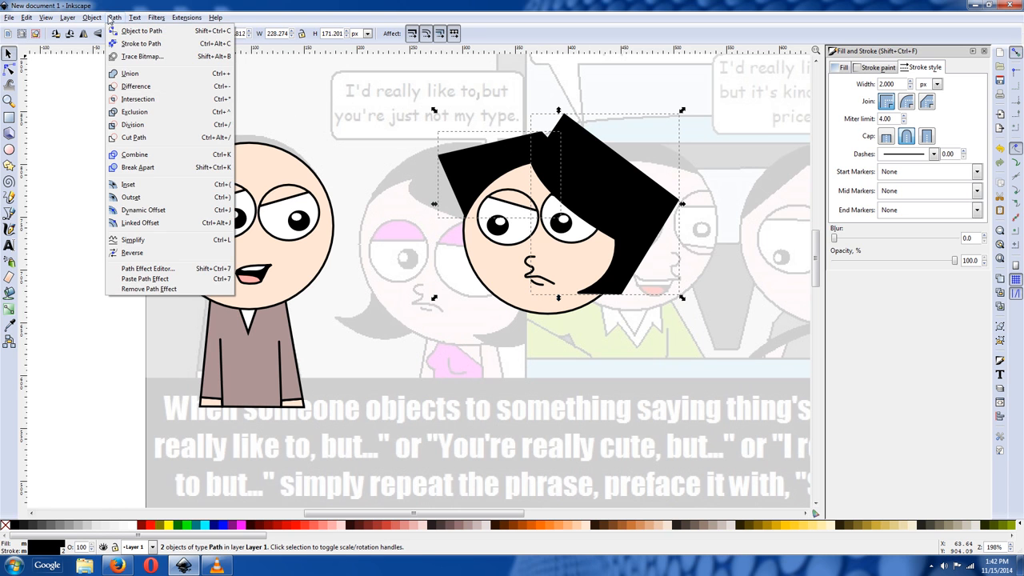
pyautogui.click(129, 73)
# Step: Divide the woman's head circle by the merged hair shape and fill the resulting hair section black
pyautogui.keyDown('alt'); pyautogui.click(580, 178); pyautogui.keyUp('alt')
pyautogui.click(581, 183)
pyautogui.keyDown('shift'); pyautogui.click(506, 272); pyautogui.keyUp('shift')
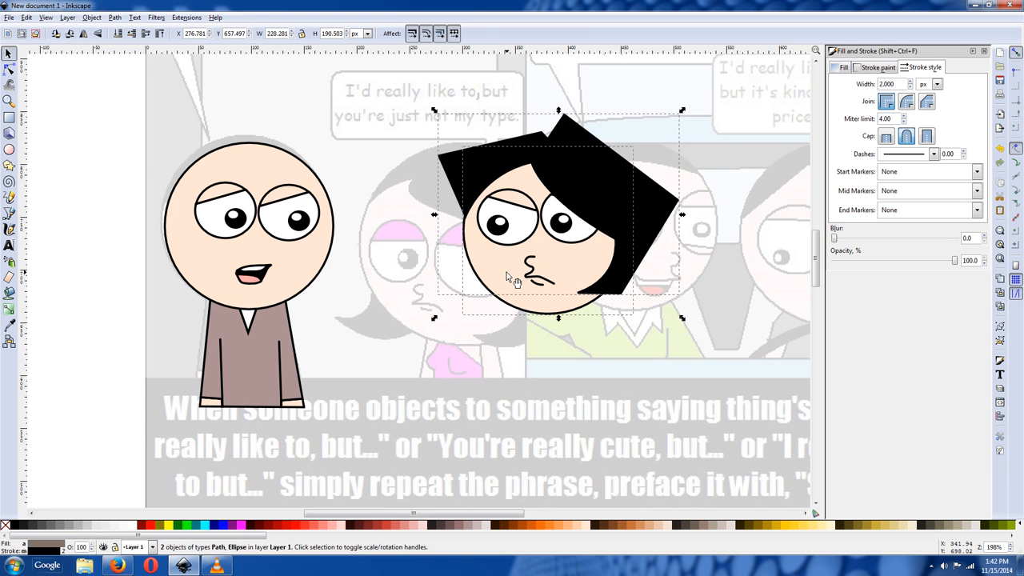
pyautogui.click(113, 18)
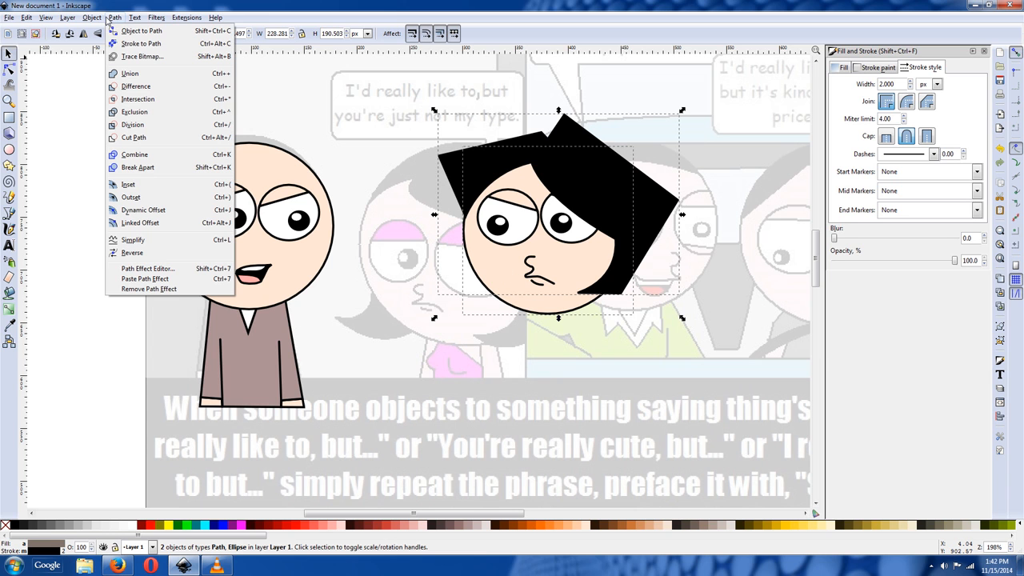
pyautogui.click(140, 128)
pyautogui.click(720, 348)
pyautogui.click(573, 167)
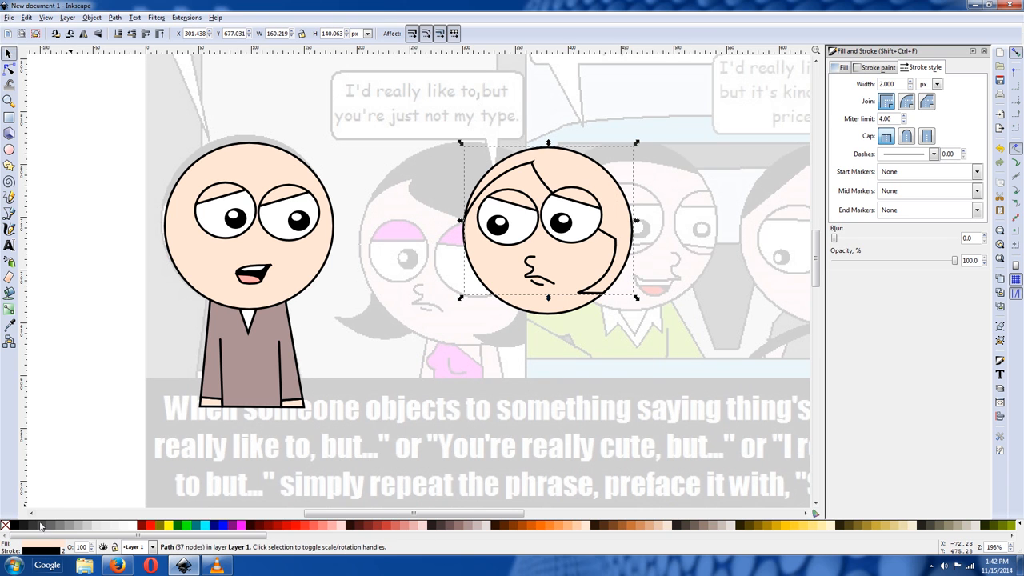
pyautogui.click(14, 528)
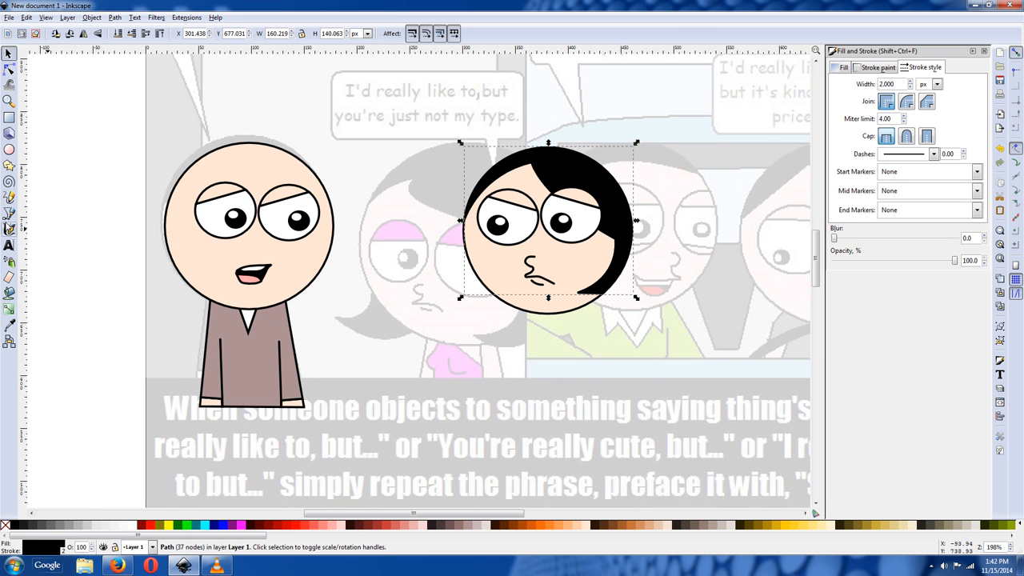
# Step: Draw a black Bezier curve bulging beyond the head's right side, from beside the right eye down to the hair tip near the chin
pyautogui.click(8, 213)
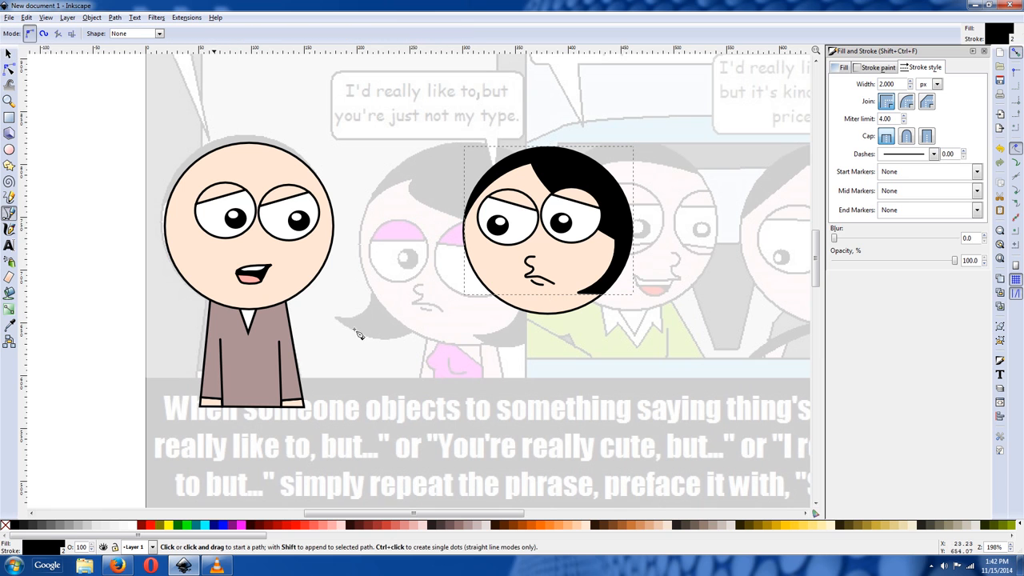
pyautogui.click(577, 291)
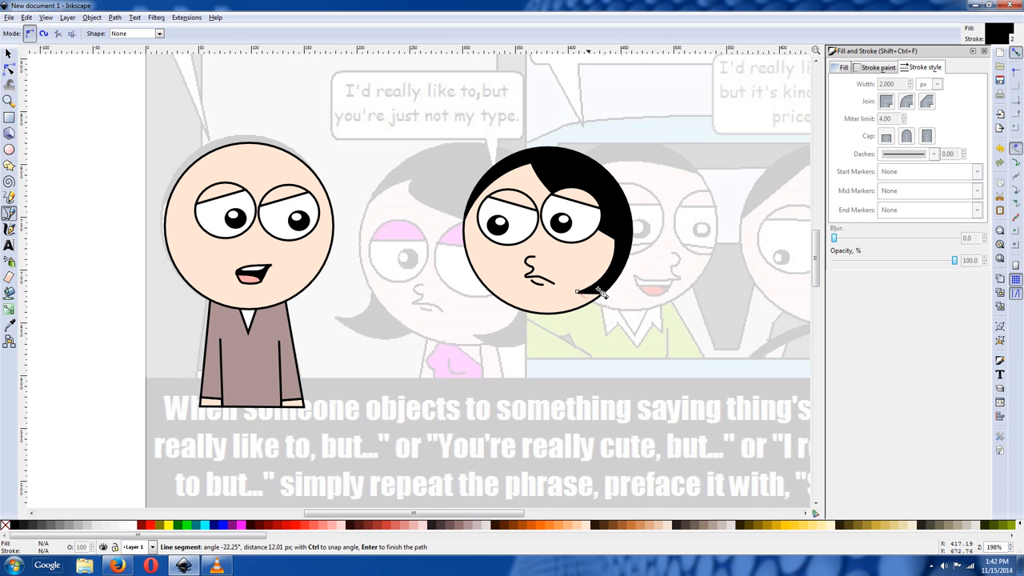
pyautogui.press('Escape')
pyautogui.click(629, 203)
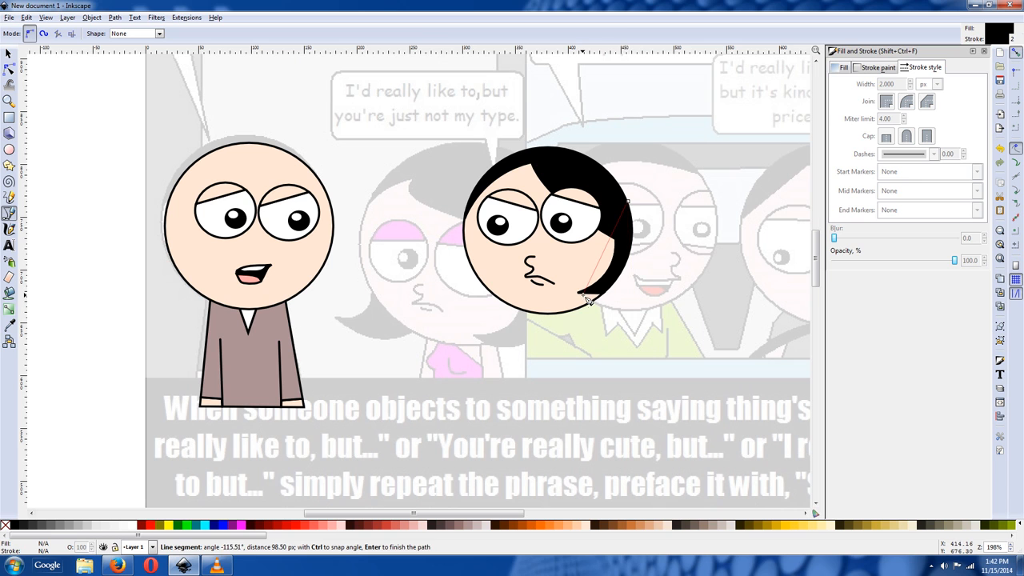
pyautogui.moveTo(581, 297); pyautogui.dragTo(496, 288)
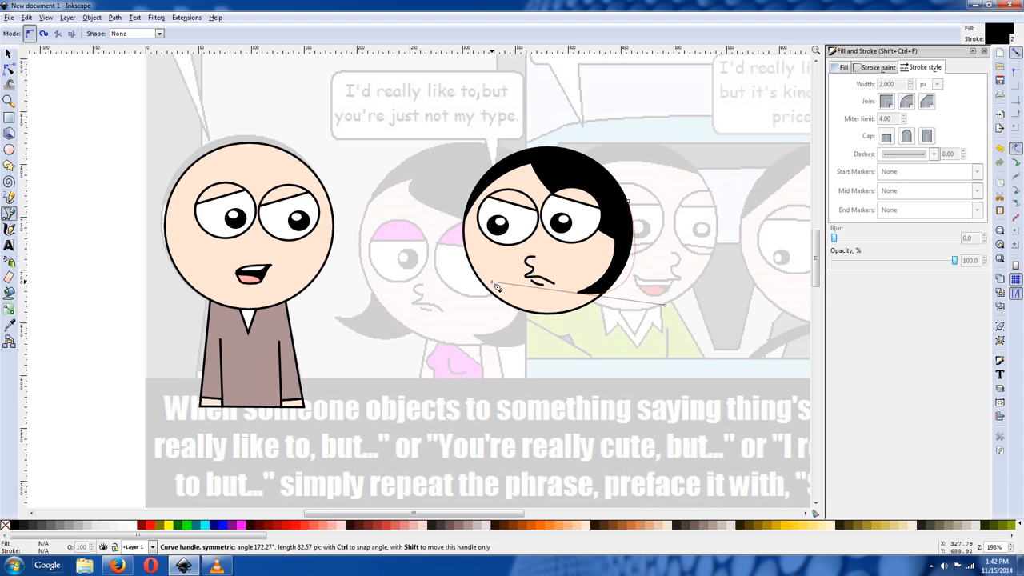
pyautogui.press('Return')
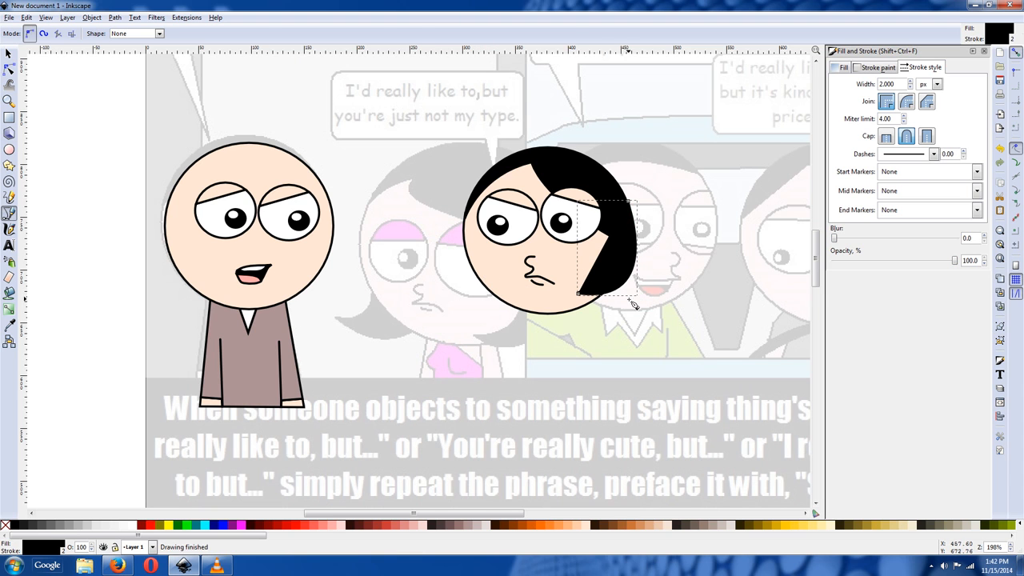
pyautogui.click(9, 69)
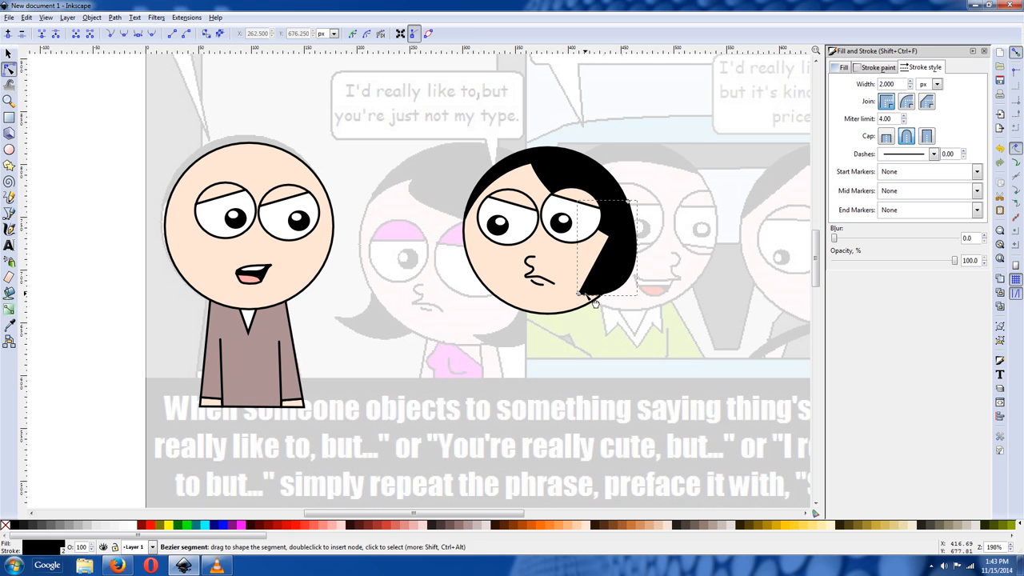
# Step: Close the bulging hair shape with a second curve from the chin tip back up to its starting point inside the hair
pyautogui.click(9, 213)
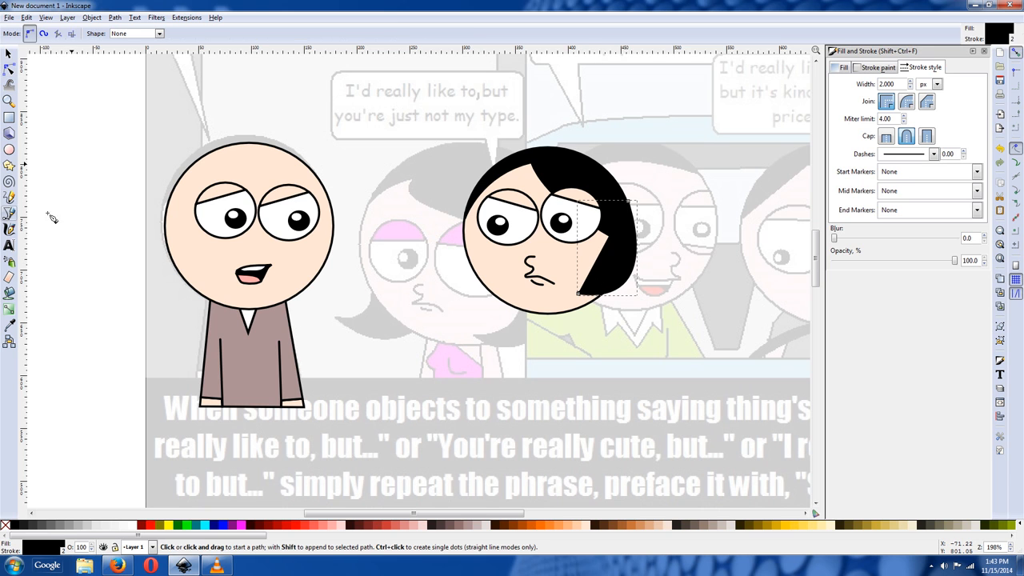
pyautogui.click(580, 293)
pyautogui.moveTo(630, 204); pyautogui.dragTo(637, 126)
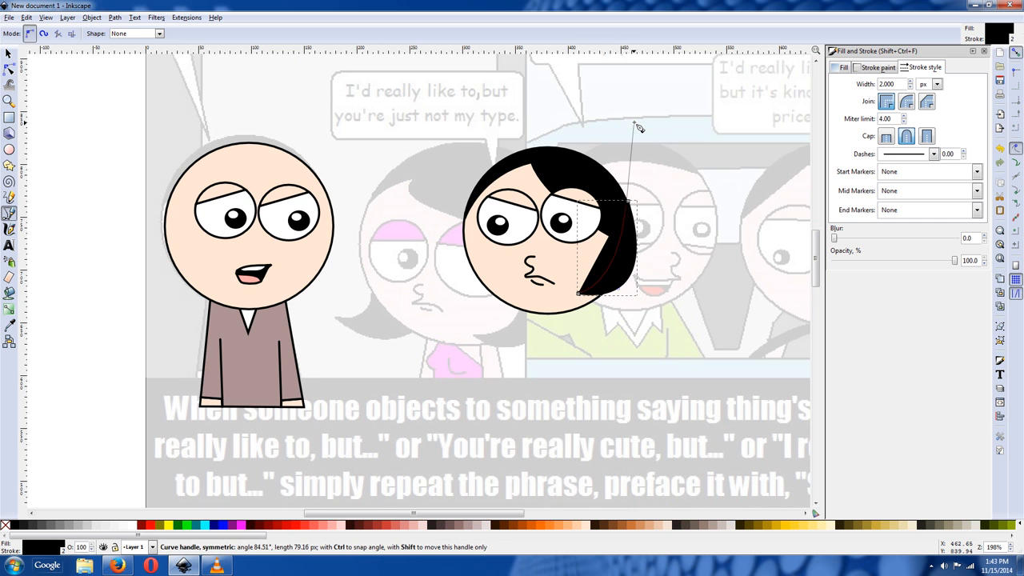
pyautogui.press('Return')
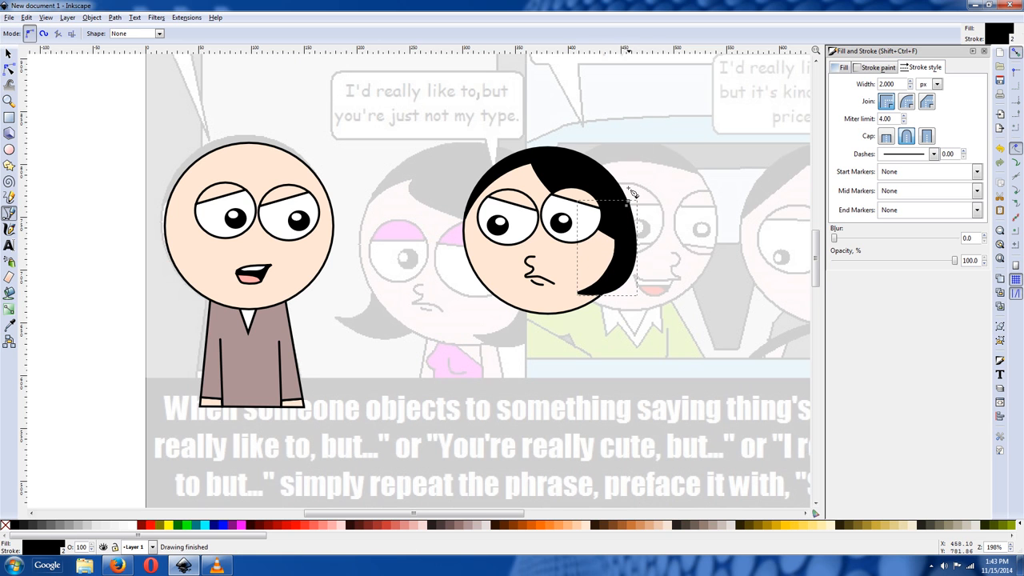
# Step: Draw a small black flick of hair curving outward at the woman's lower left cheek and lower it behind the head
pyautogui.click(487, 268)
pyautogui.moveTo(476, 305); pyautogui.dragTo(428, 318)
pyautogui.press('Return')
pyautogui.click(486, 269)
pyautogui.moveTo(506, 295)
pyautogui.mouseDown()
pyautogui.moveTo(514, 276)
pyautogui.moveTo(521, 282)
pyautogui.mouseUp()
pyautogui.press('Return')
pyautogui.press('pagedown')
pyautogui.press('pagedown')
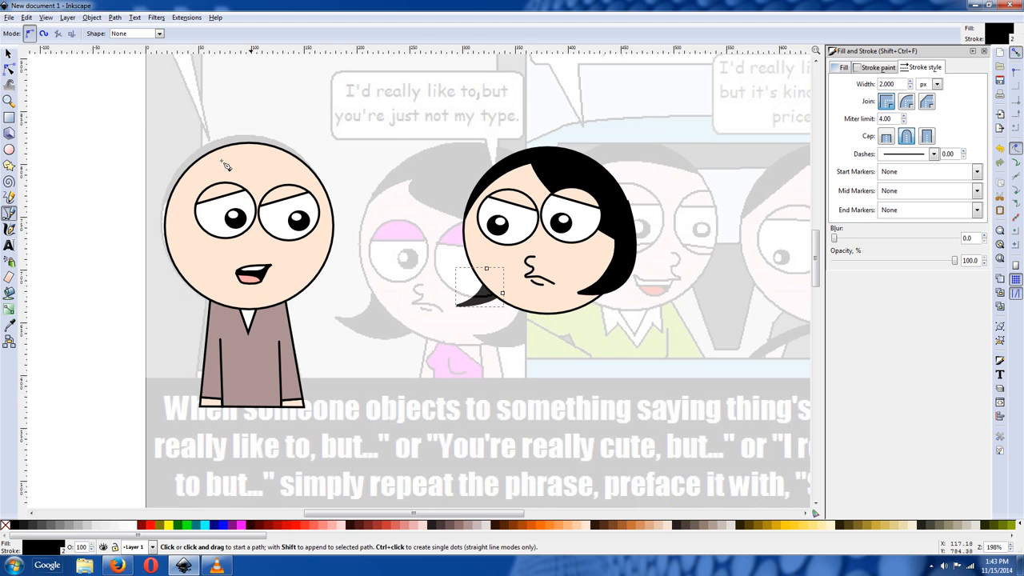
pyautogui.press('Escape')
# Step: Raise the main black hair section so that it overlaps the woman's right eye
pyautogui.press('s')
pyautogui.click(593, 191)
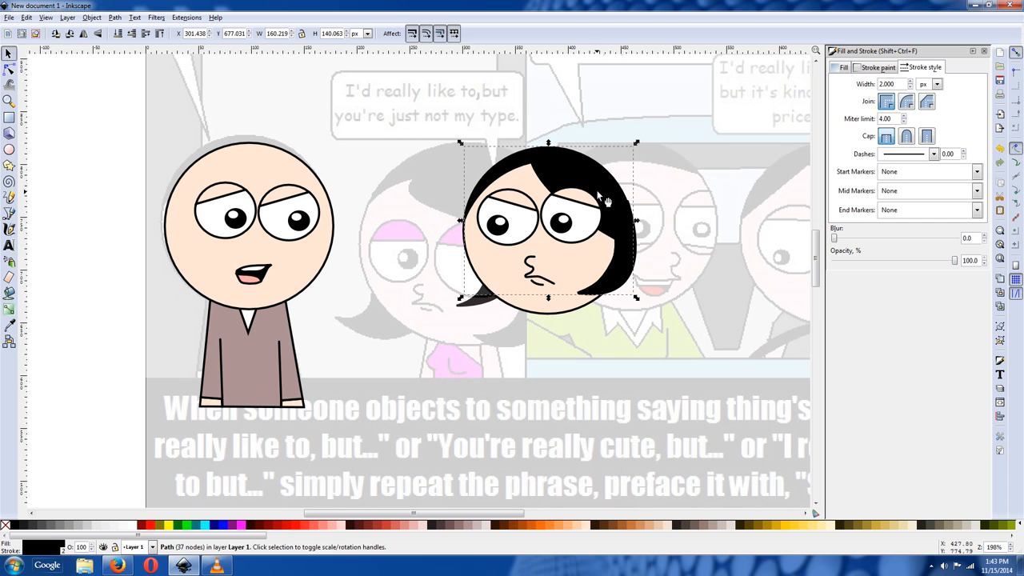
pyautogui.press('pageup')
pyautogui.press('pagedown')
pyautogui.click(606, 292)
pyautogui.click(577, 352)
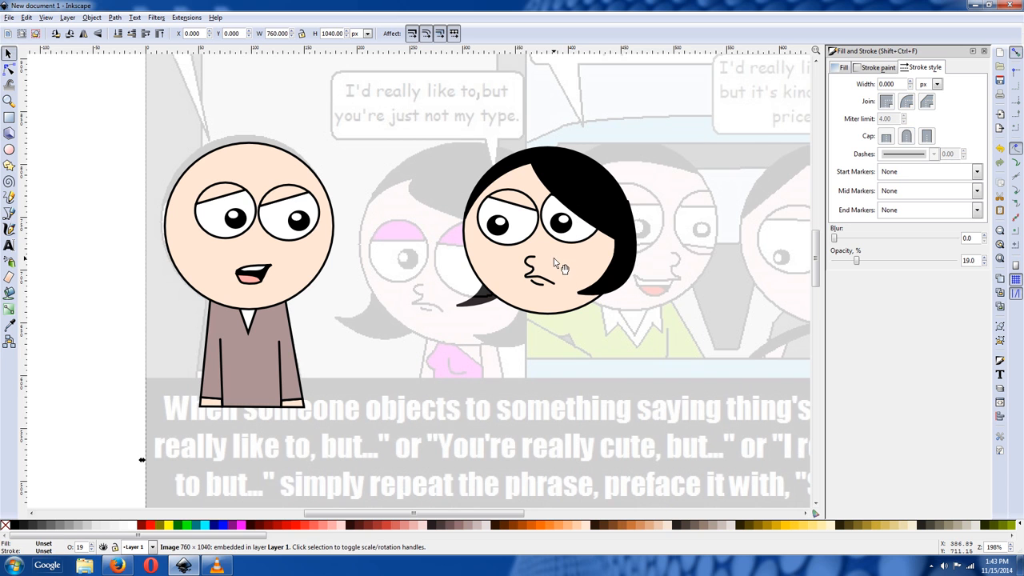
# Step: Look over the whole comic page and examine its page size and border settings in the document properties
pyautogui.press('-')
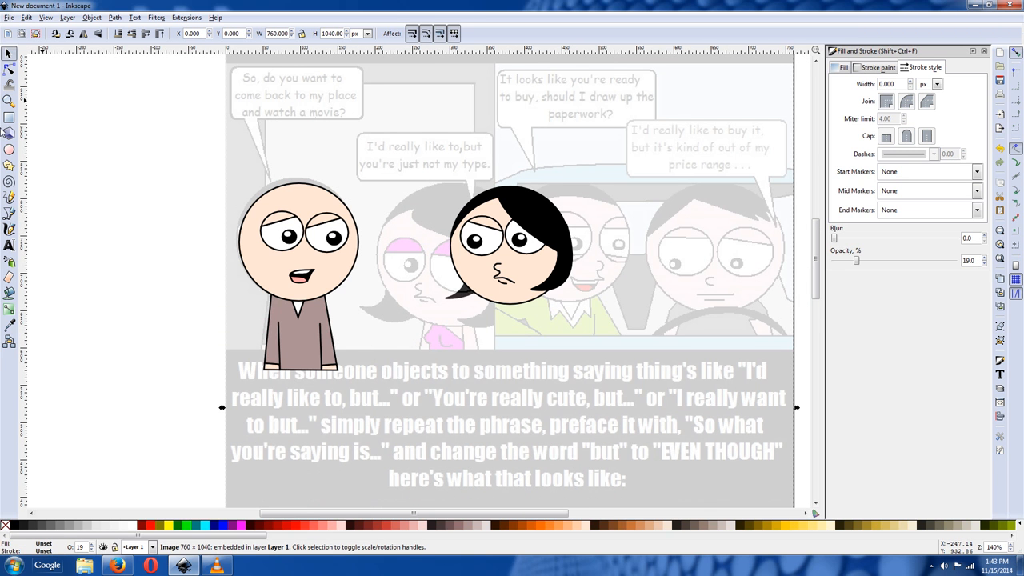
pyautogui.press('-')
pyautogui.press('-')
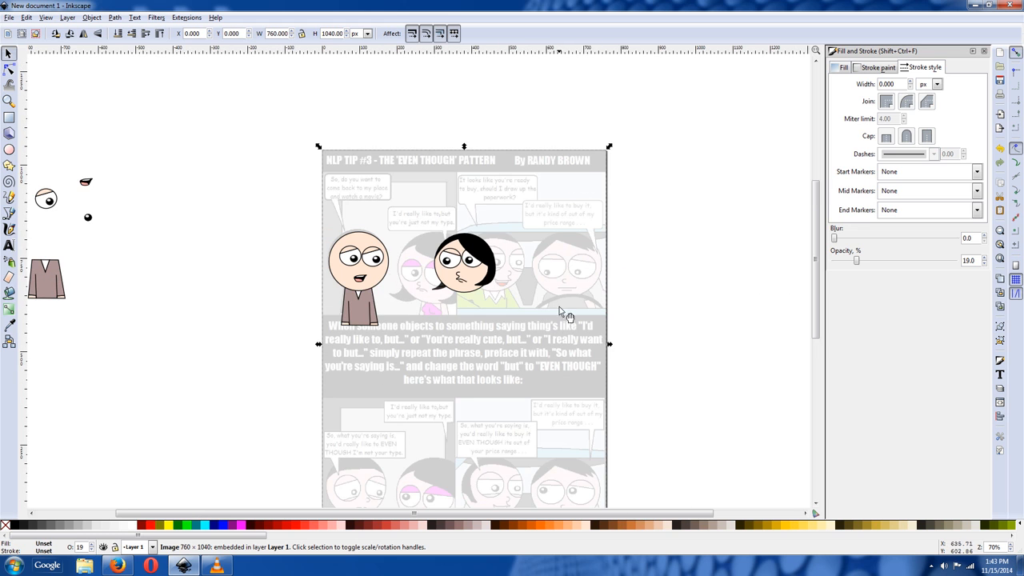
pyautogui.click(236, 225)
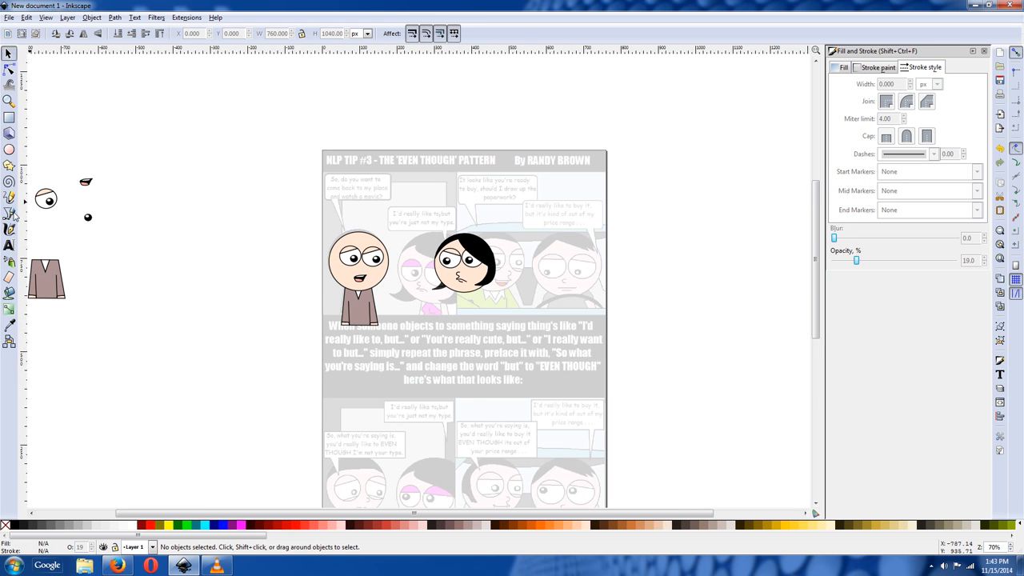
pyautogui.moveTo(817, 302); pyautogui.dragTo(818, 327)
pyautogui.click(9, 17)
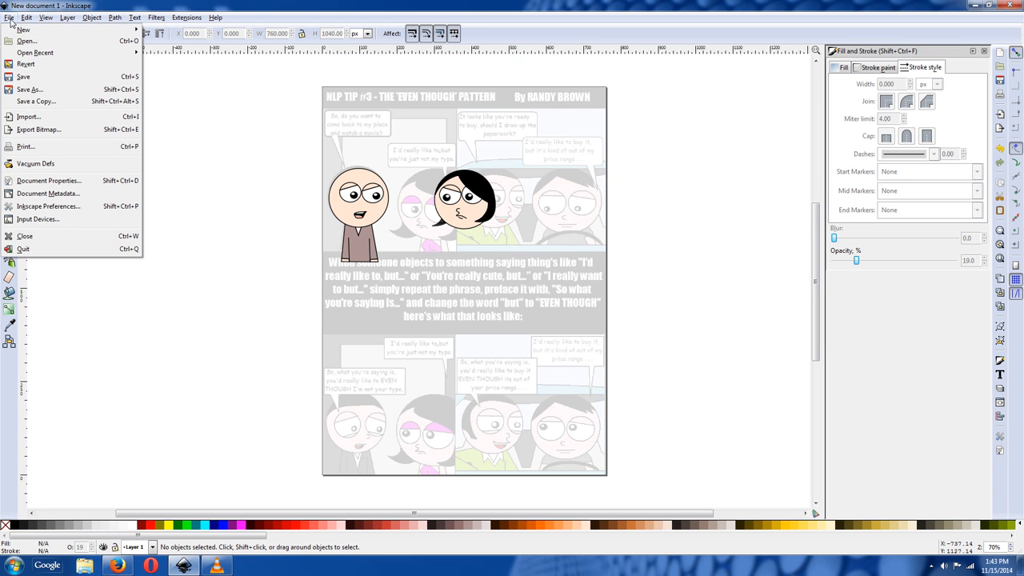
pyautogui.click(40, 181)
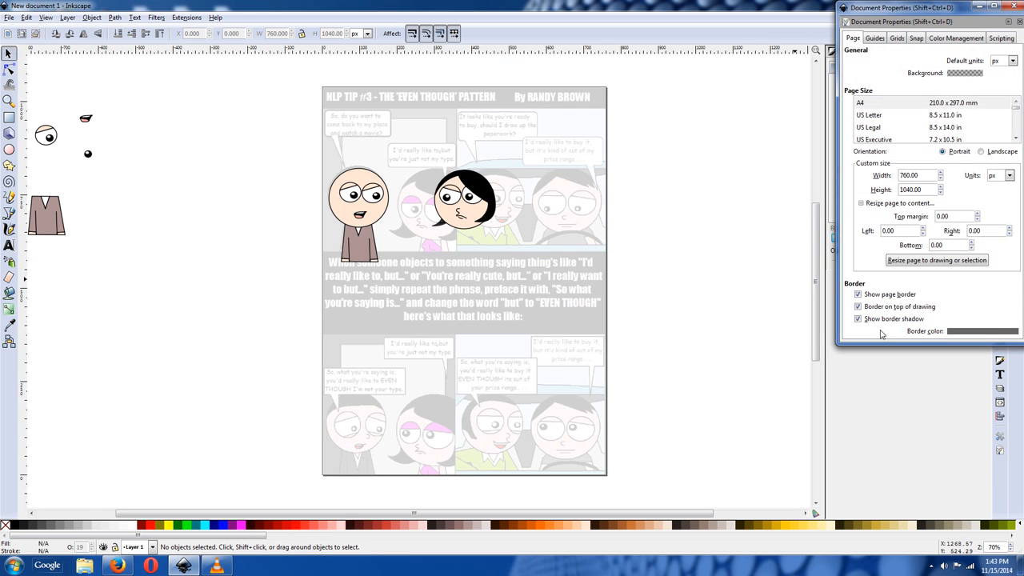
pyautogui.moveTo(934, 8); pyautogui.dragTo(842, 12)
pyautogui.click(920, 11)
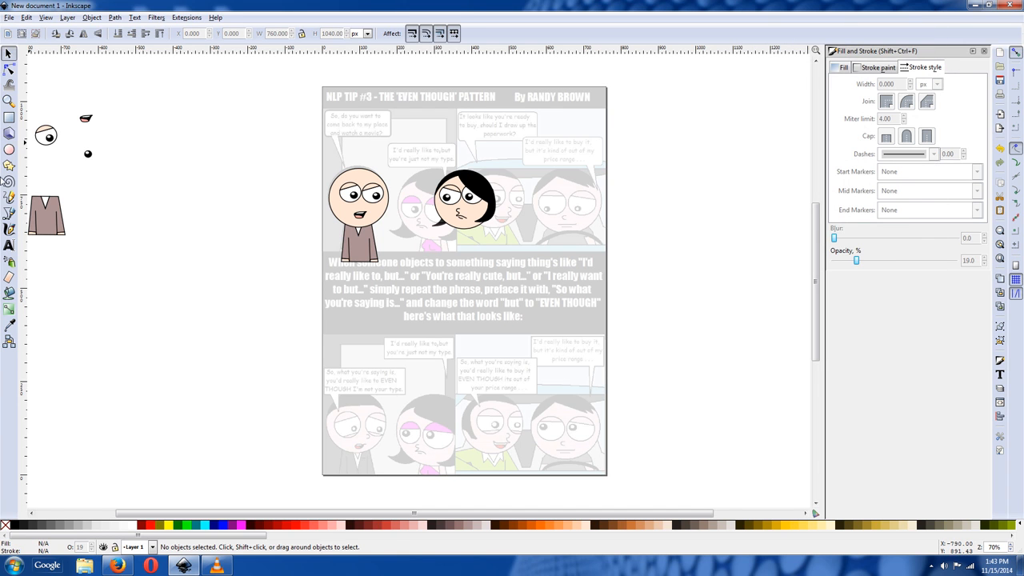
# Step: Draw a tall narrow rectangle of about 54 by 1101 px over the page's left edge and fill it white
pyautogui.click(9, 117)
pyautogui.moveTo(316, 77); pyautogui.dragTo(332, 487)
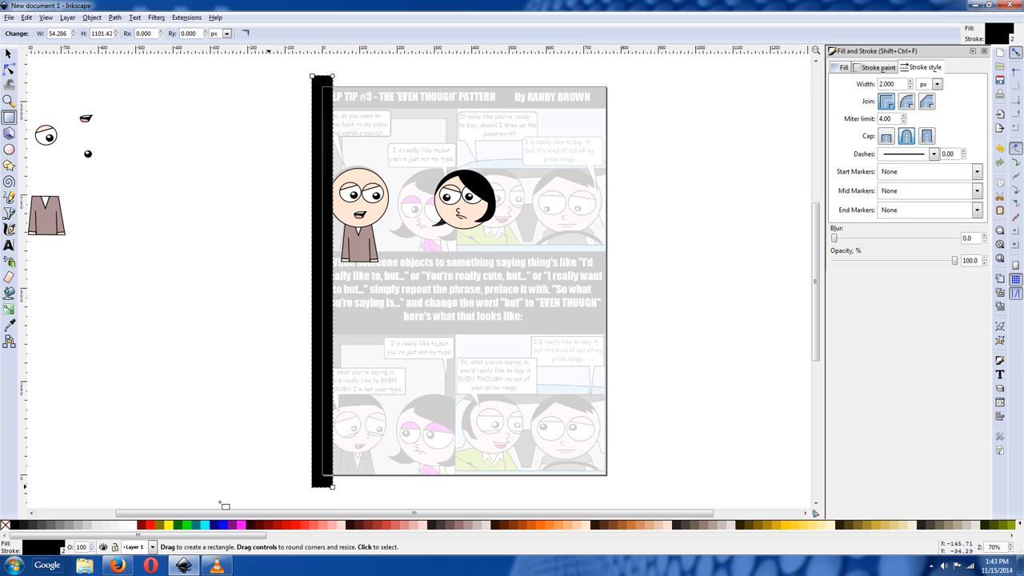
pyautogui.click(136, 528)
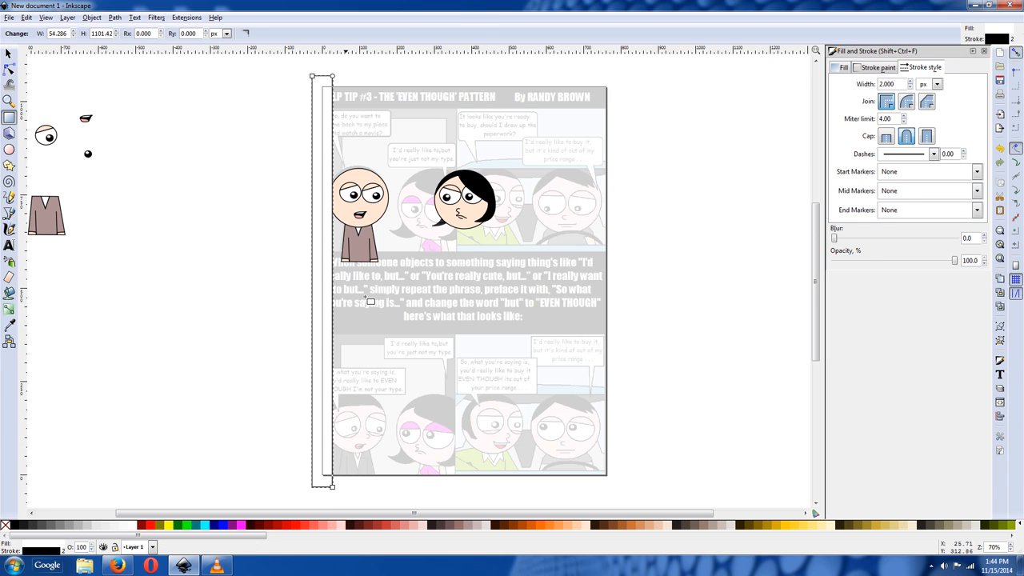
# Step: Duplicate the white border strip and move the copy over the page's right edge
pyautogui.click(7, 55)
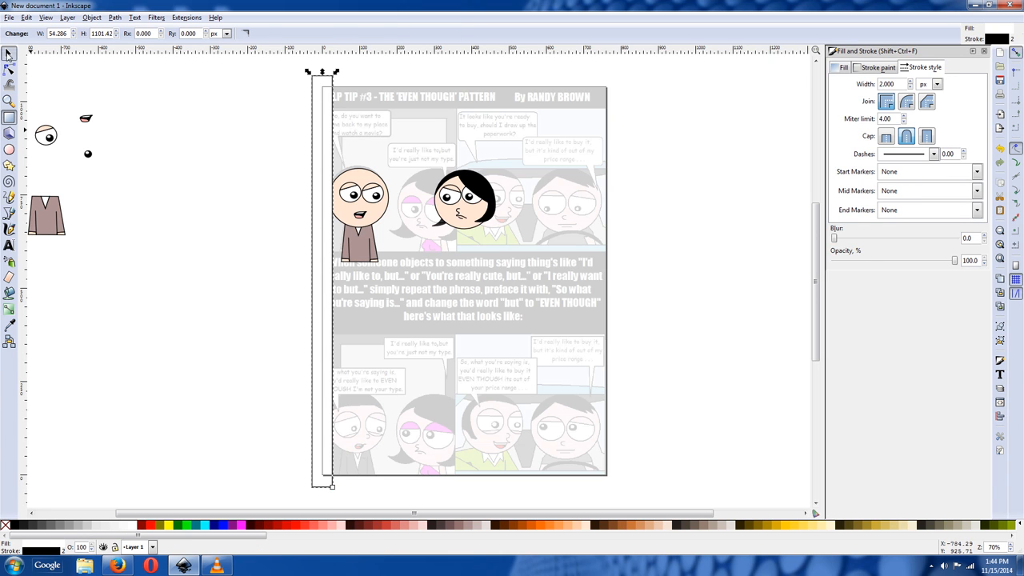
pyautogui.rightClick(321, 205)
pyautogui.click(350, 284)
pyautogui.moveTo(327, 274); pyautogui.dragTo(616, 278)
pyautogui.rightClick(612, 276)
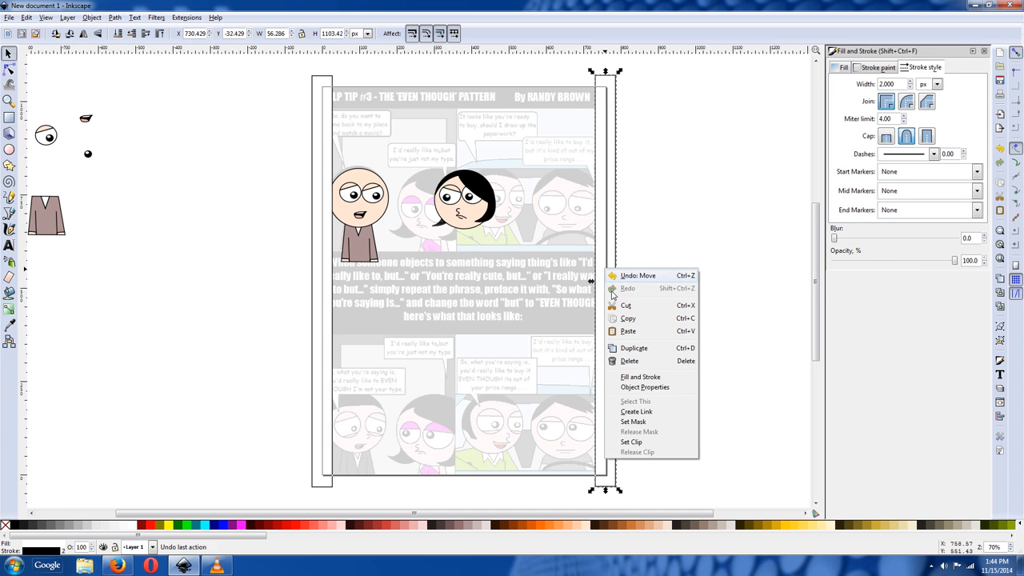
pyautogui.click(635, 354)
pyautogui.moveTo(624, 336); pyautogui.dragTo(766, 292)
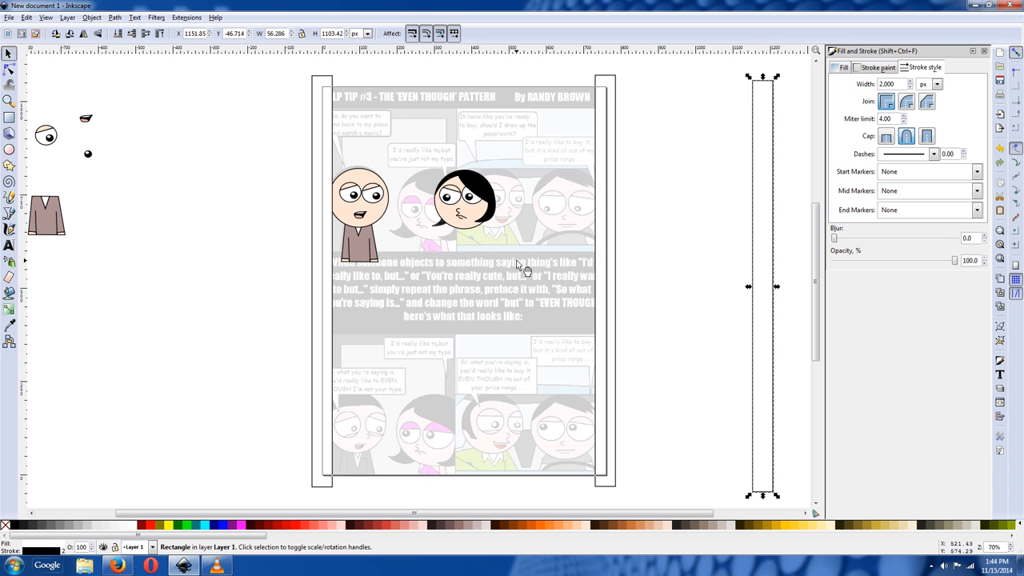
pyautogui.click(605, 244)
pyautogui.click(755, 249)
pyautogui.press('Delete')
# Step: Duplicate the right border strip and fit the copy along the page's top edge, rotated 90° and shortened to about 791 px wide
pyautogui.click(598, 259)
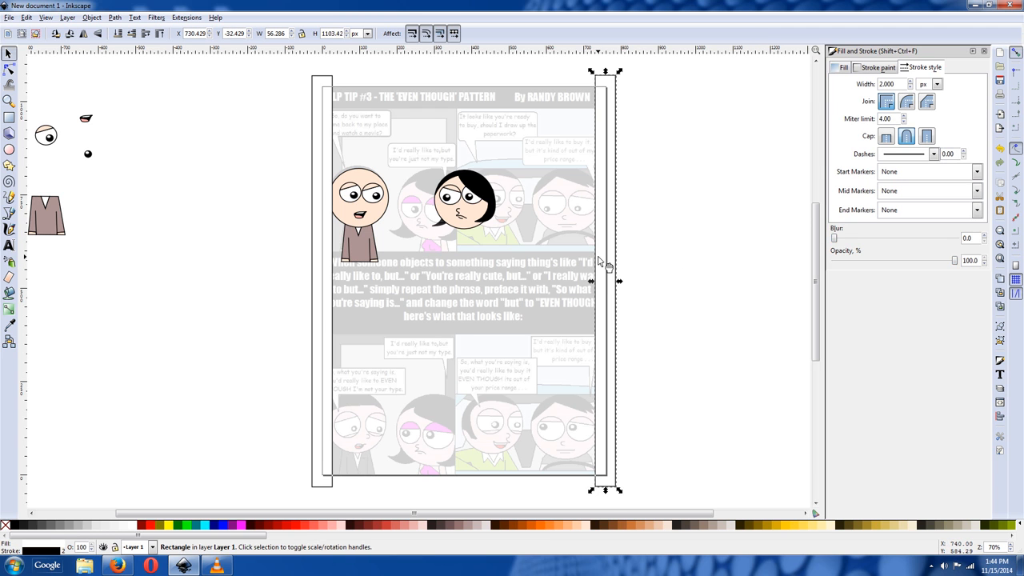
pyautogui.rightClick(598, 259)
pyautogui.click(627, 340)
pyautogui.moveTo(609, 294); pyautogui.dragTo(453, 281)
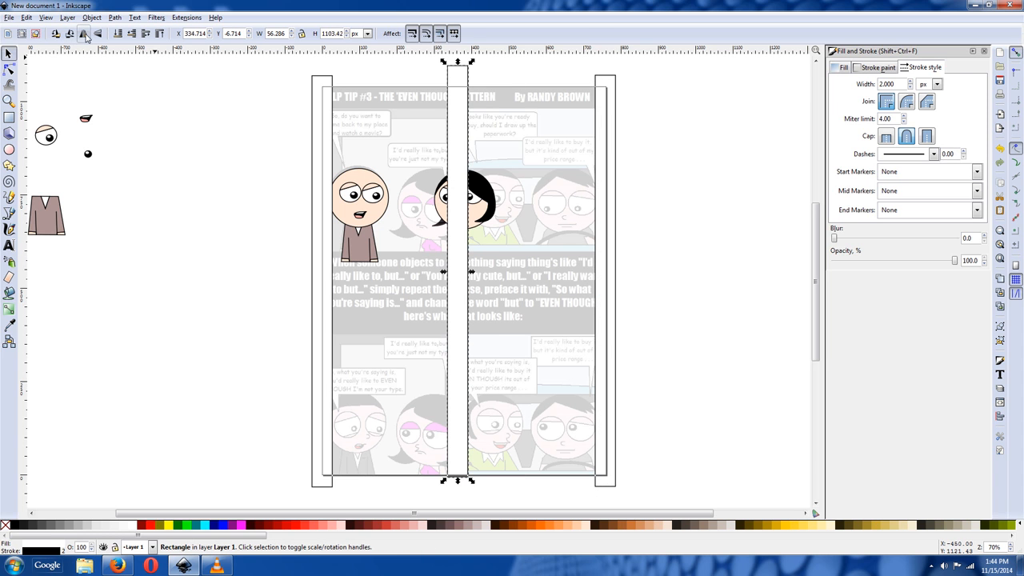
pyautogui.click(72, 33)
pyautogui.moveTo(438, 272); pyautogui.dragTo(505, 91)
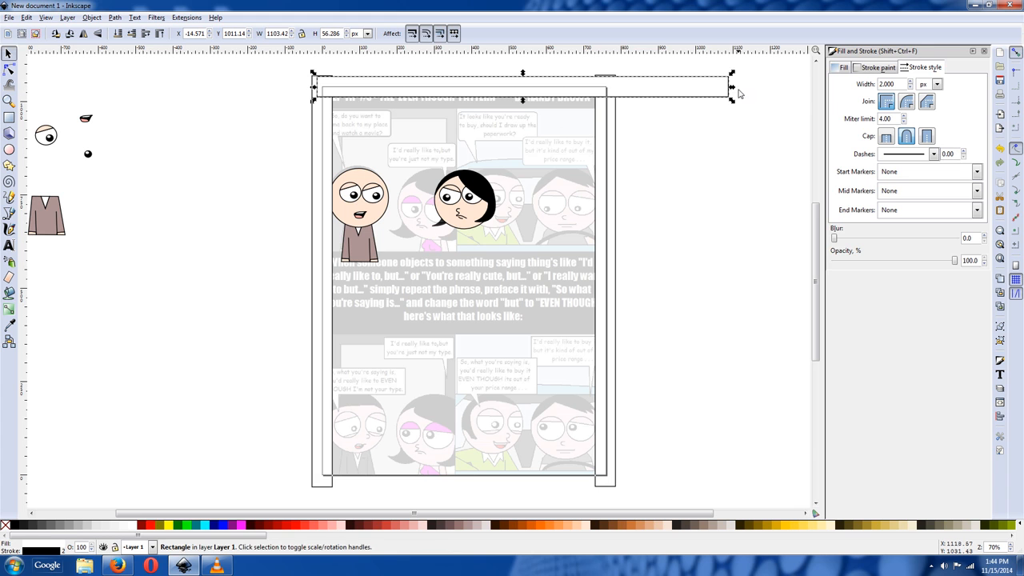
pyautogui.moveTo(736, 91); pyautogui.dragTo(614, 86)
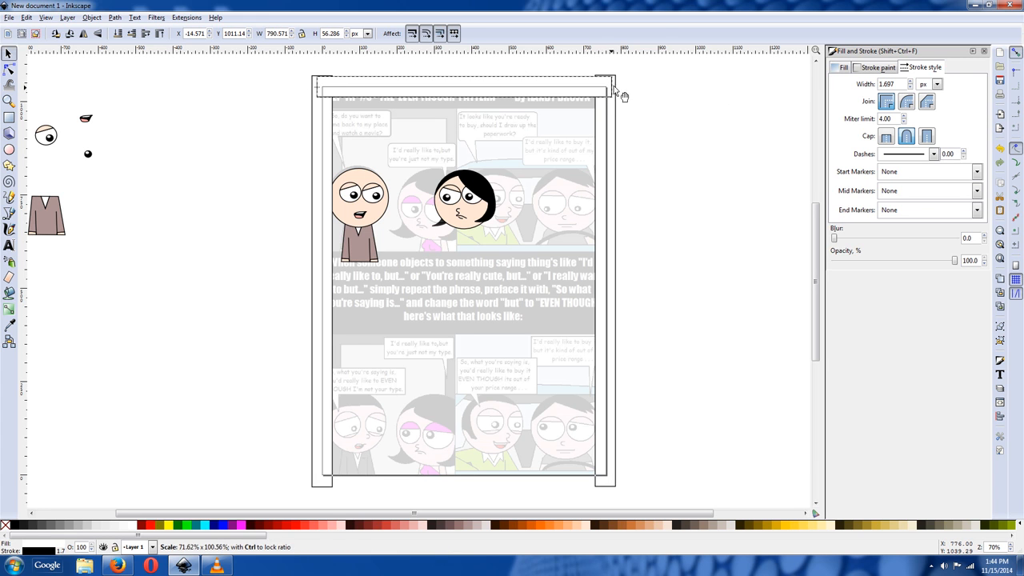
# Step: Duplicate the top border strip and move the copy straight down over the page's bottom edge
pyautogui.rightClick(463, 88)
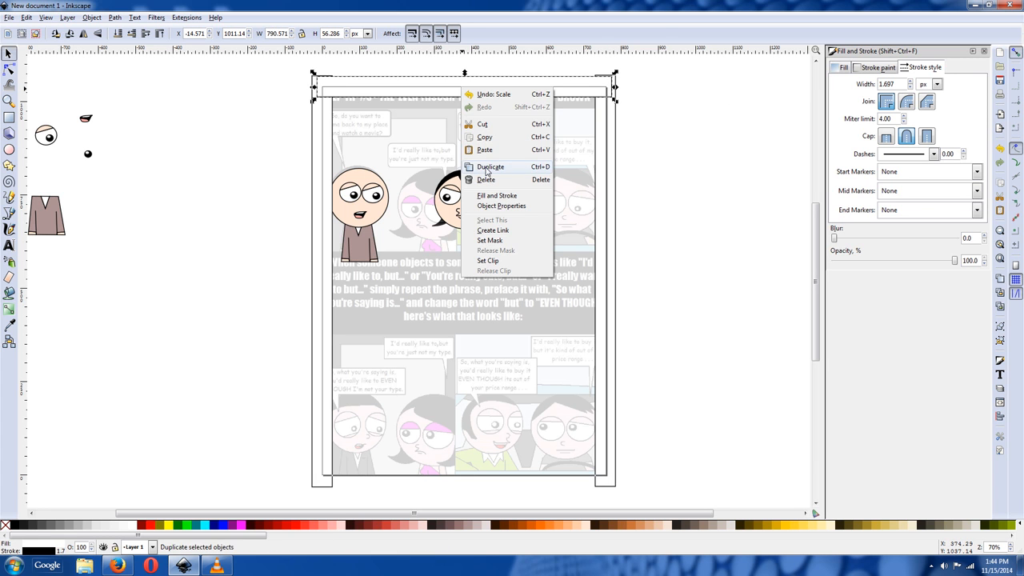
pyautogui.click(489, 166)
pyautogui.moveTo(430, 95); pyautogui.dragTo(430, 482)
# Step: Duplicate the bottom border strip, move the copy beneath the upper comic panels and thin it to about 25 px high
pyautogui.rightClick(430, 480)
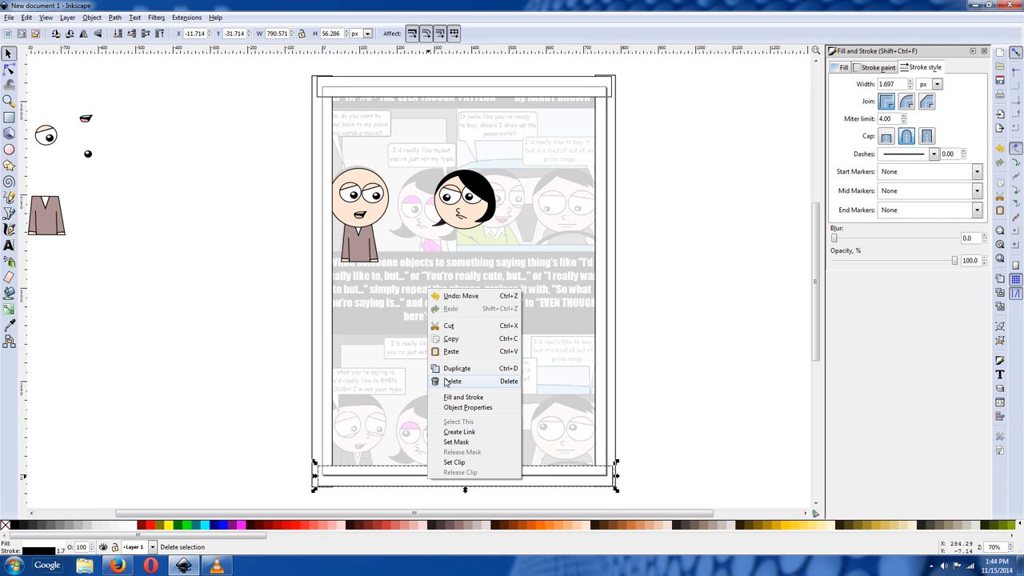
pyautogui.click(452, 369)
pyautogui.moveTo(439, 484); pyautogui.dragTo(457, 262)
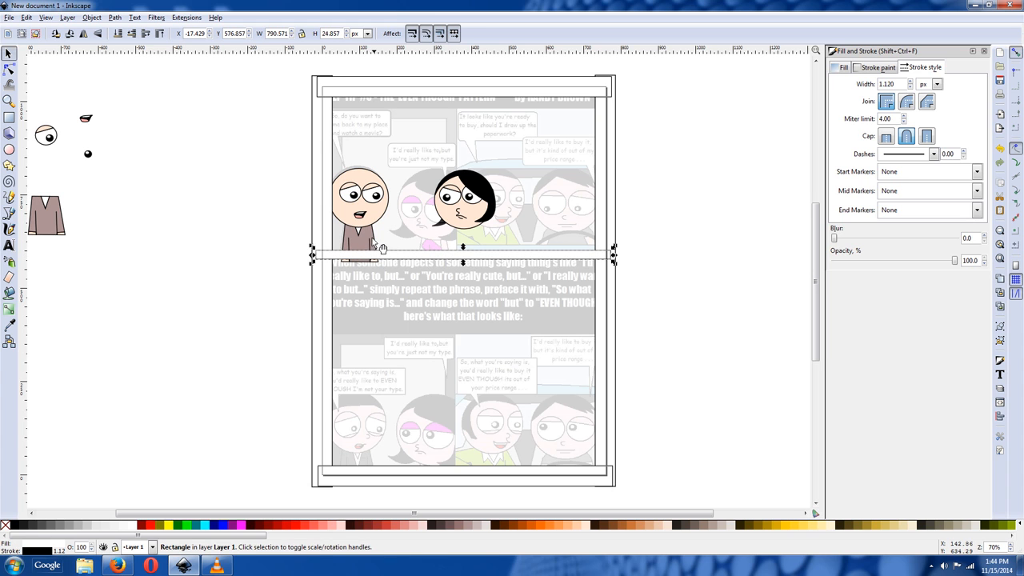
# Step: Shorten the male character's body to end at the horizontal divider and thin that divider to about 21 px
pyautogui.click(369, 240)
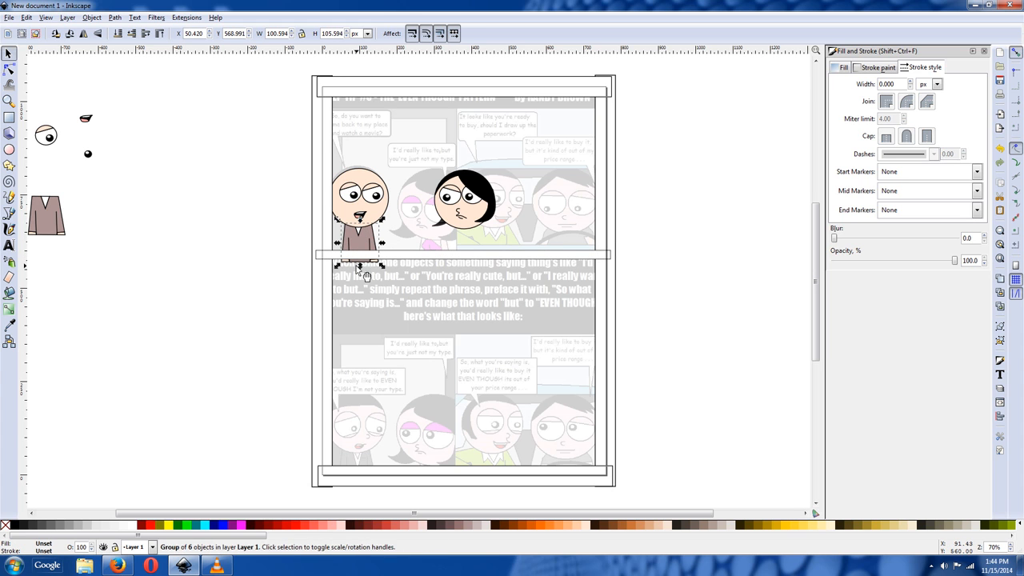
pyautogui.moveTo(359, 265); pyautogui.dragTo(360, 257)
pyautogui.click(470, 256)
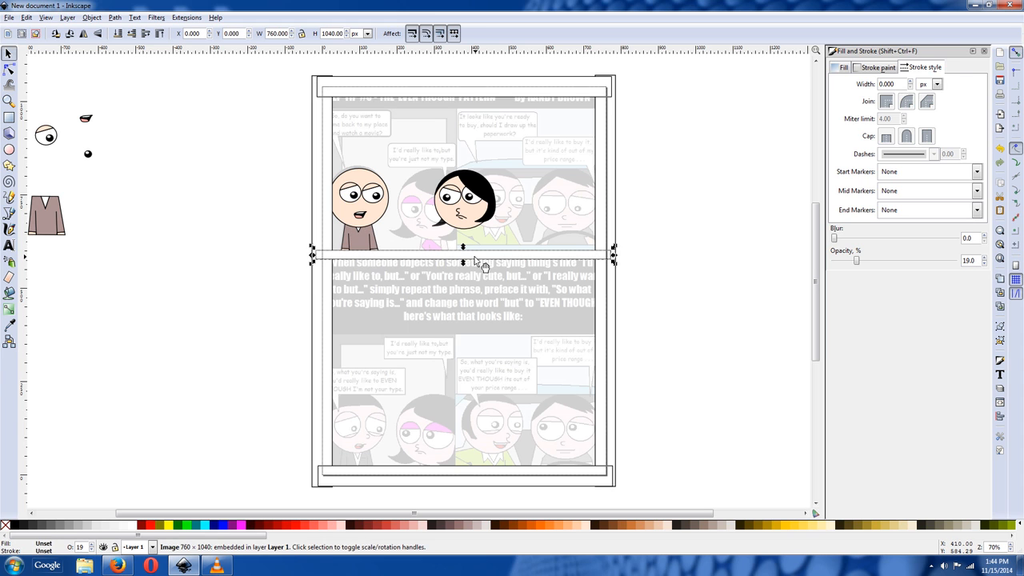
pyautogui.moveTo(463, 262); pyautogui.dragTo(463, 264)
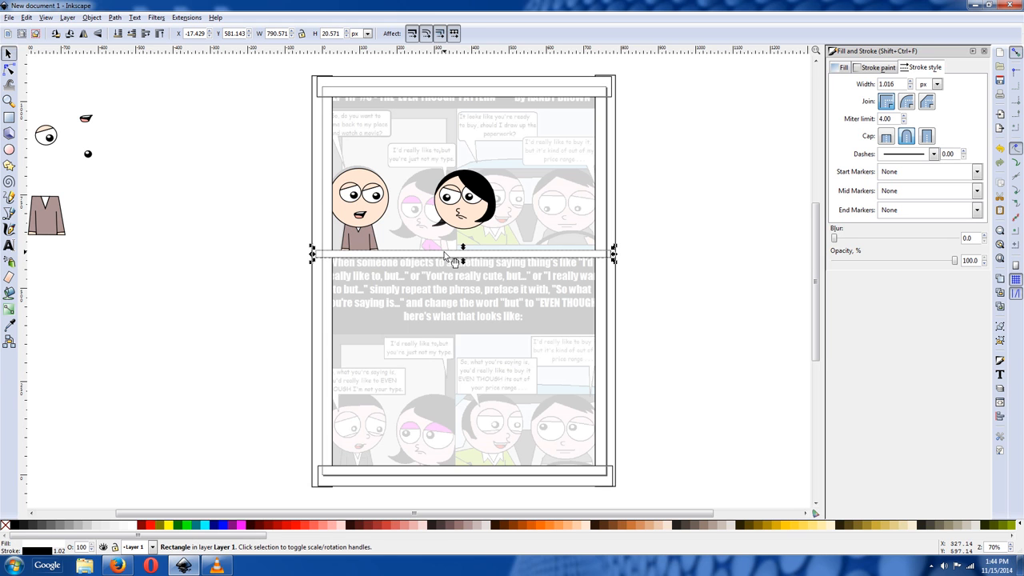
# Step: Duplicate the thin horizontal divider and park the copy on the canvas to the right of the page
pyautogui.rightClick(444, 254)
pyautogui.click(476, 332)
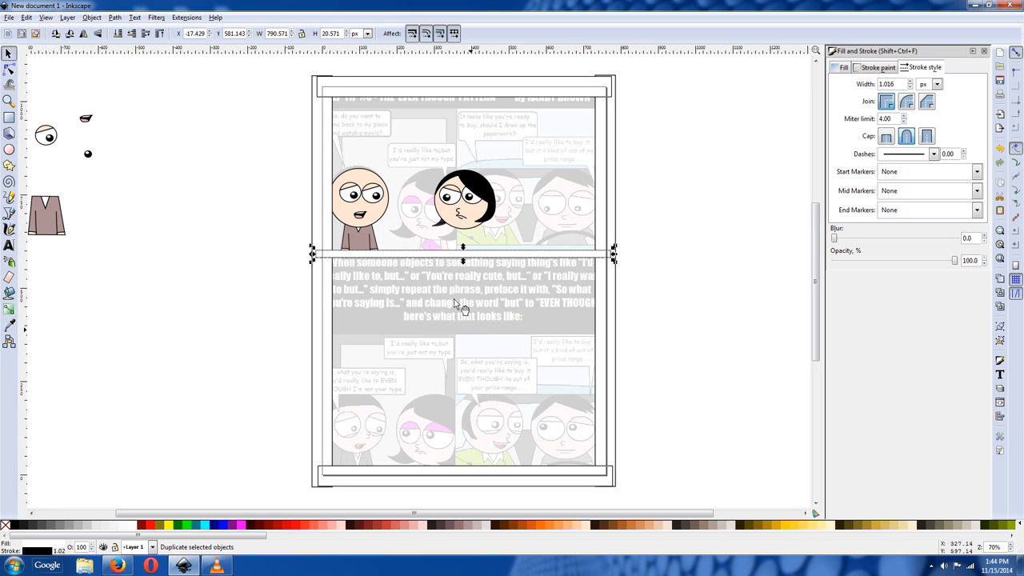
pyautogui.moveTo(420, 251); pyautogui.dragTo(742, 251)
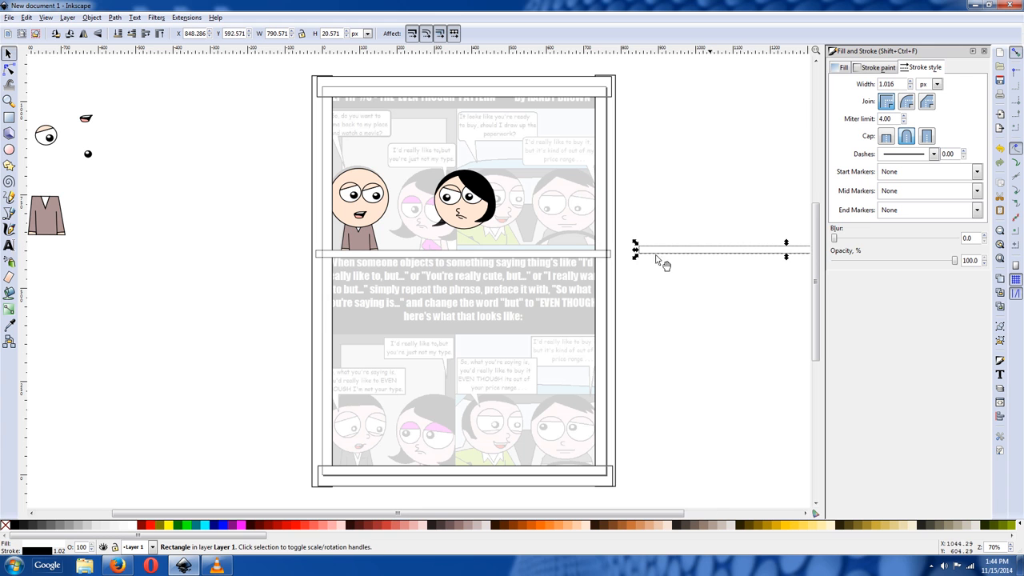
# Step: Duplicate the horizontal divider, rotate the copy 90°, and fit it between the two upper panels at about 458 px tall
pyautogui.click(403, 253)
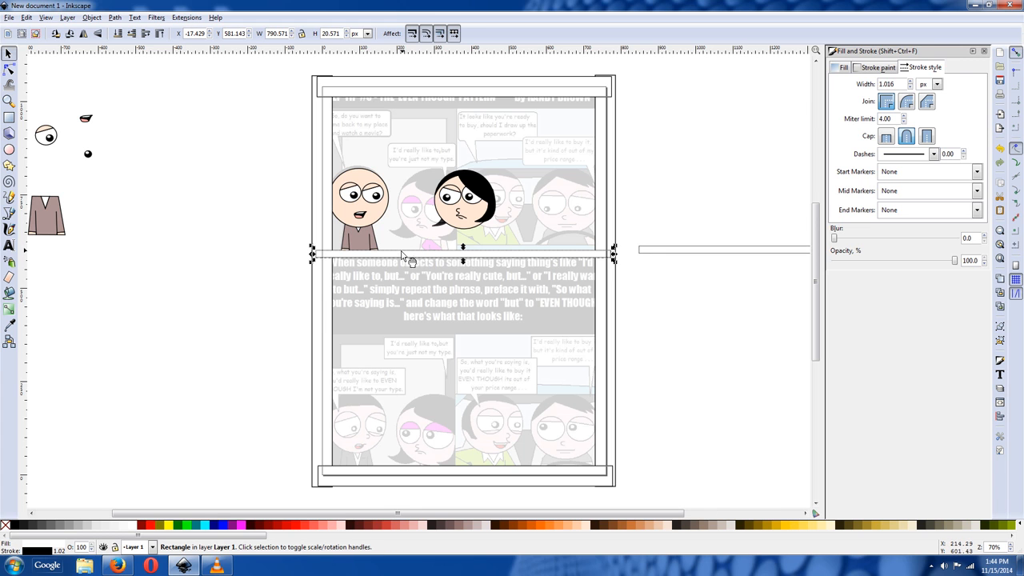
pyautogui.rightClick(403, 253)
pyautogui.click(433, 333)
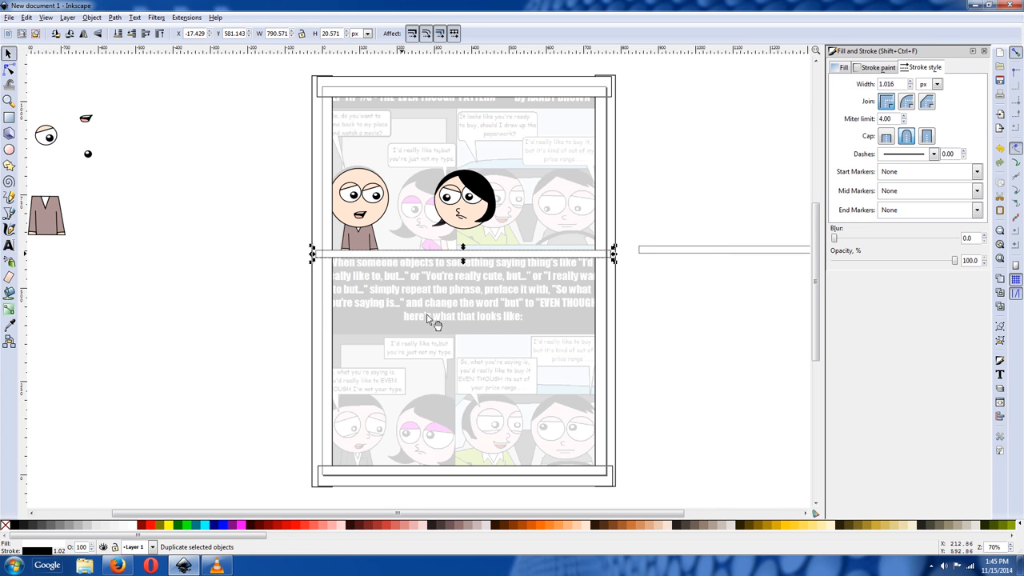
pyautogui.click(70, 33)
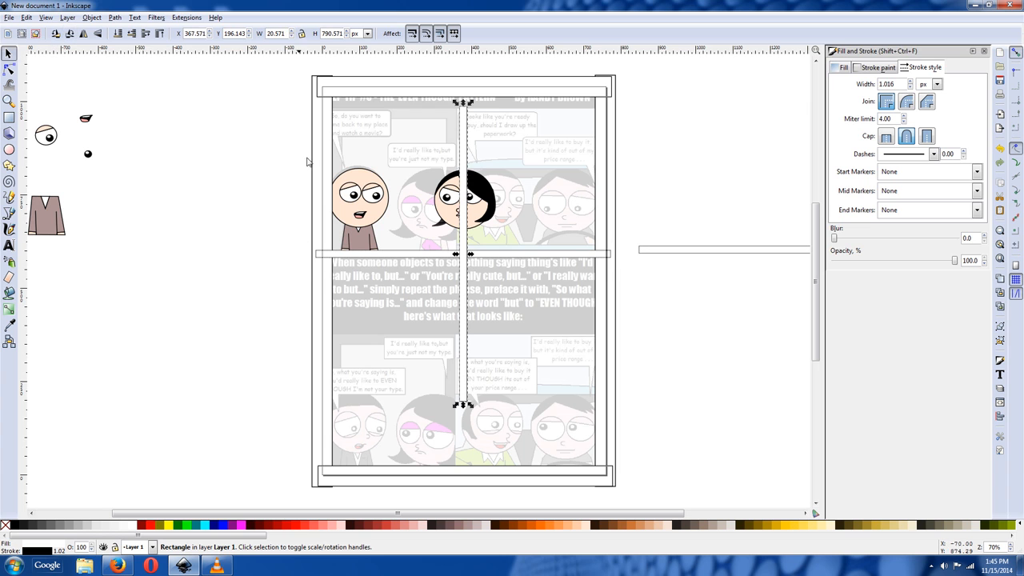
pyautogui.moveTo(468, 192); pyautogui.dragTo(464, 177)
pyautogui.moveTo(458, 386); pyautogui.dragTo(457, 270)
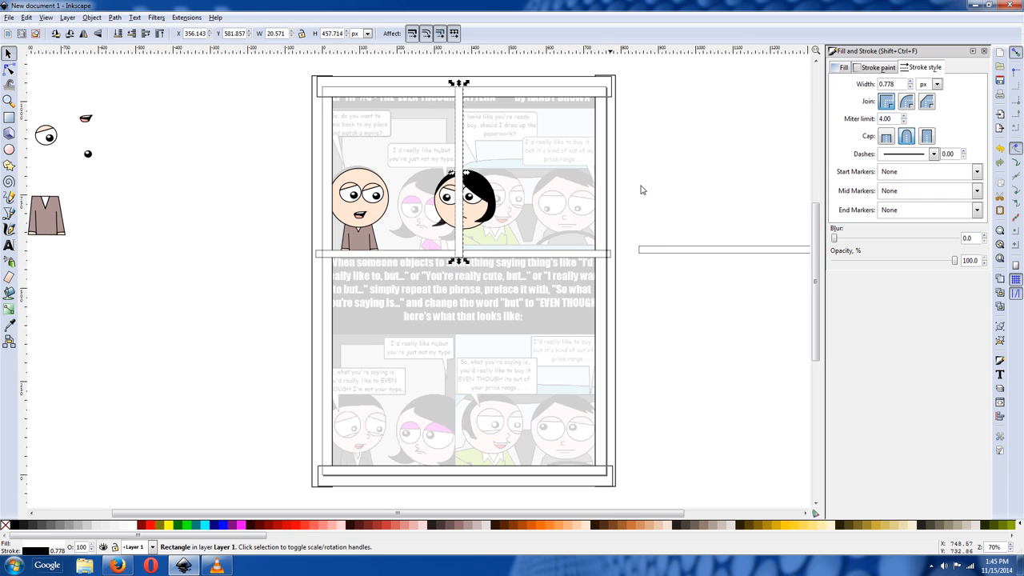
# Step: Move the female character's whole head left into the first panel, beside the vertical divider
pyautogui.click(676, 133)
pyautogui.moveTo(677, 130); pyautogui.dragTo(438, 248)
pyautogui.moveTo(473, 213); pyautogui.dragTo(436, 222)
pyautogui.click(281, 198)
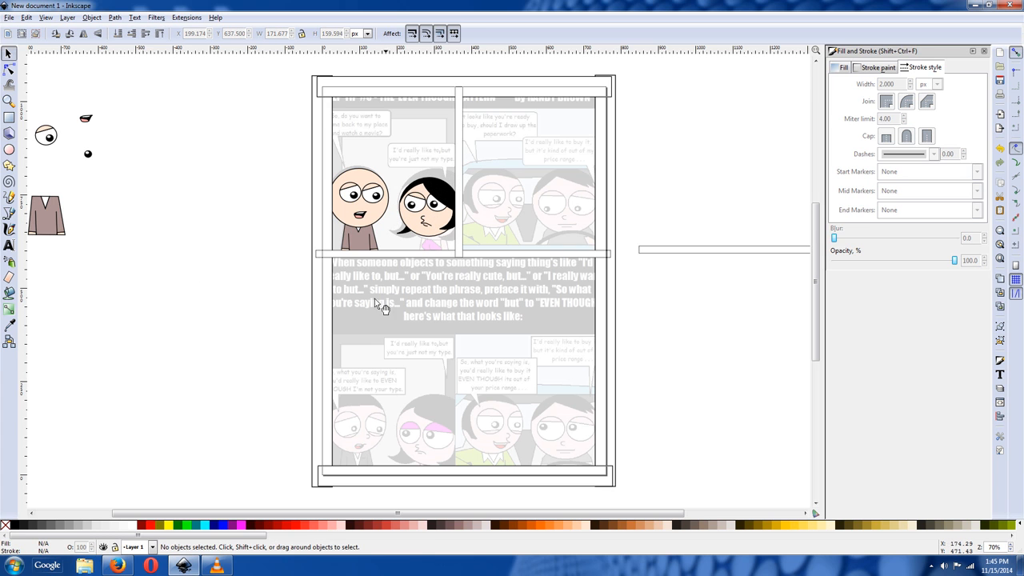
# Step: Add centred DigitalStrip 2.0 BB text at size 32 over the first speech bubble, reading "SO, DO YOU WANT TO" and "COME BACK TO MY PLACE" on two lines
pyautogui.press('z')
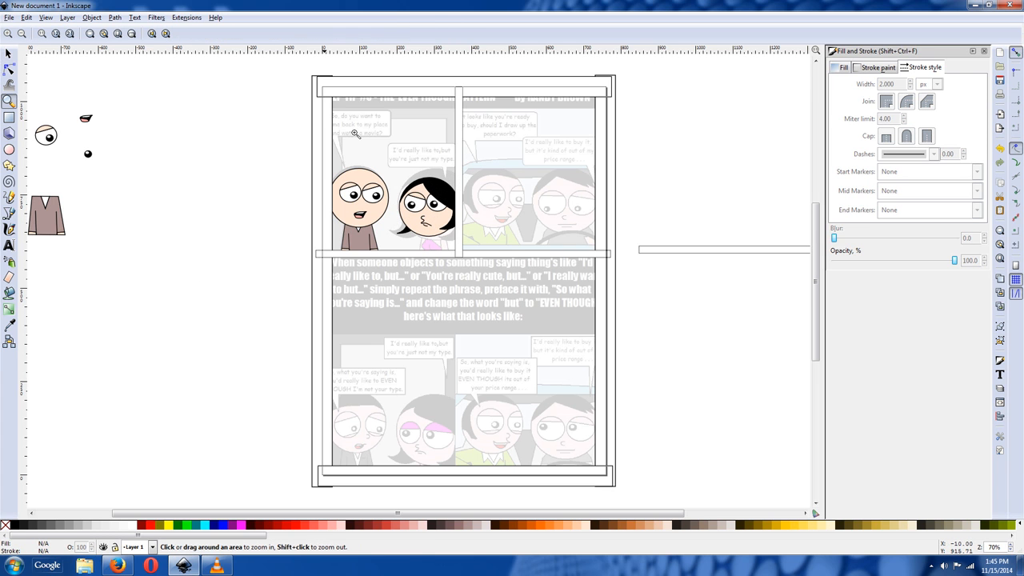
pyautogui.click(363, 130)
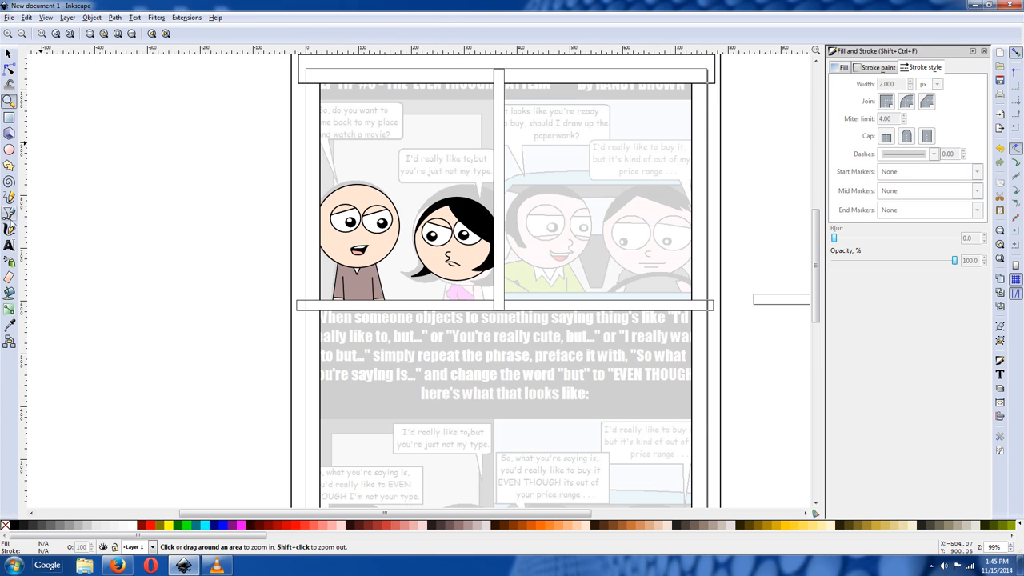
pyautogui.click(9, 245)
pyautogui.click(368, 119)
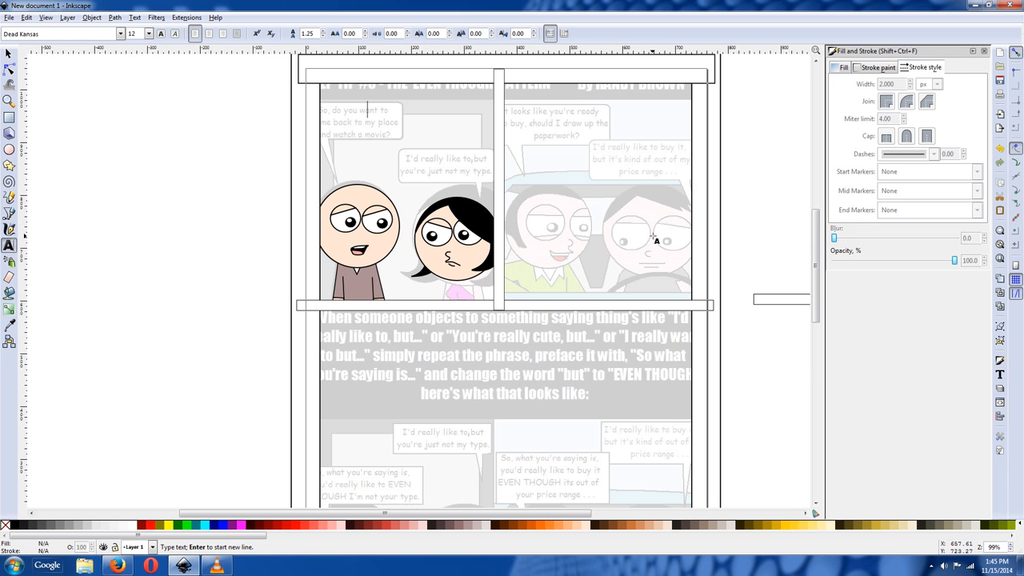
pyautogui.write('SO, DO YOU WANT')
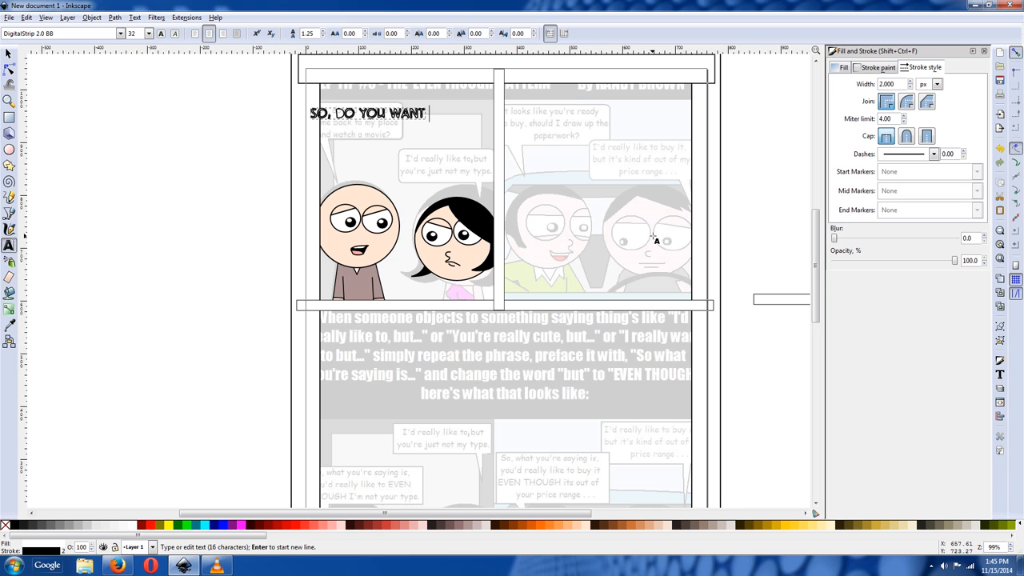
pyautogui.write(' TO')
pyautogui.press('Return')
pyautogui.write('COME B')
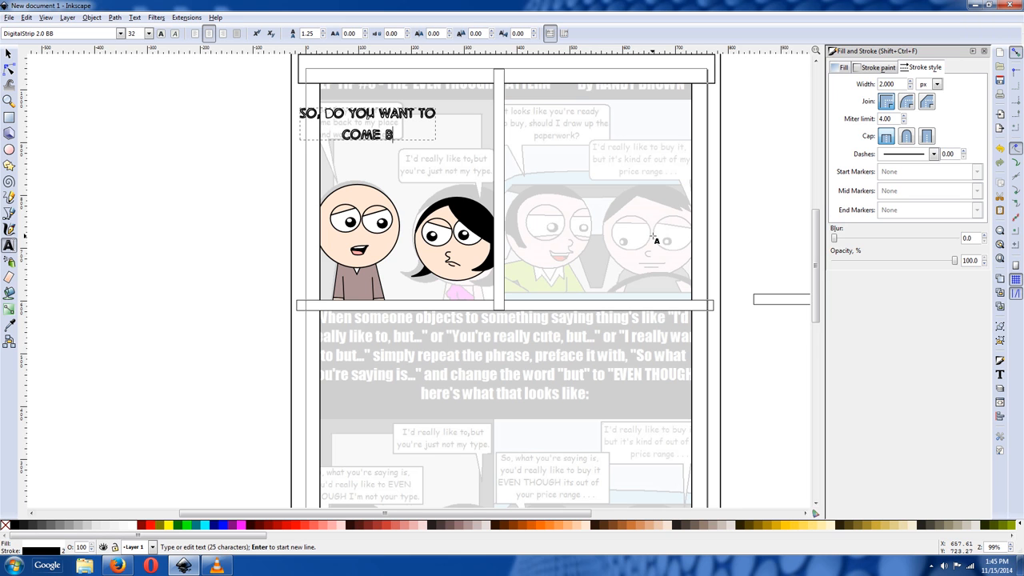
pyautogui.write('ACK TO MY PL')
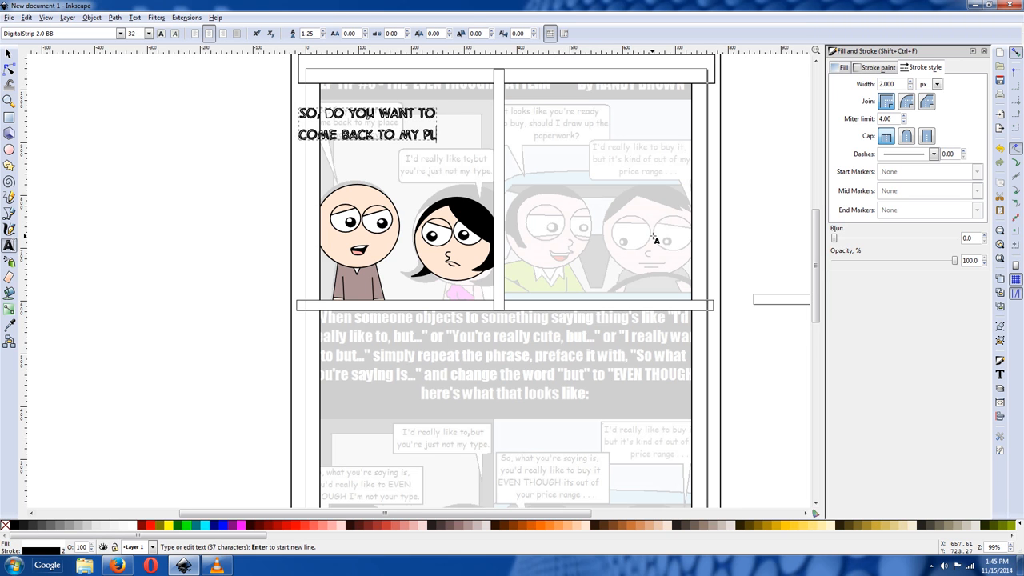
pyautogui.write('ACE')
# Step: Move the dialogue text right across the vertical divider and add a third line reading "AND WATCH A MOVIE?"
pyautogui.click(8, 52)
pyautogui.moveTo(380, 118); pyautogui.dragTo(562, 112)
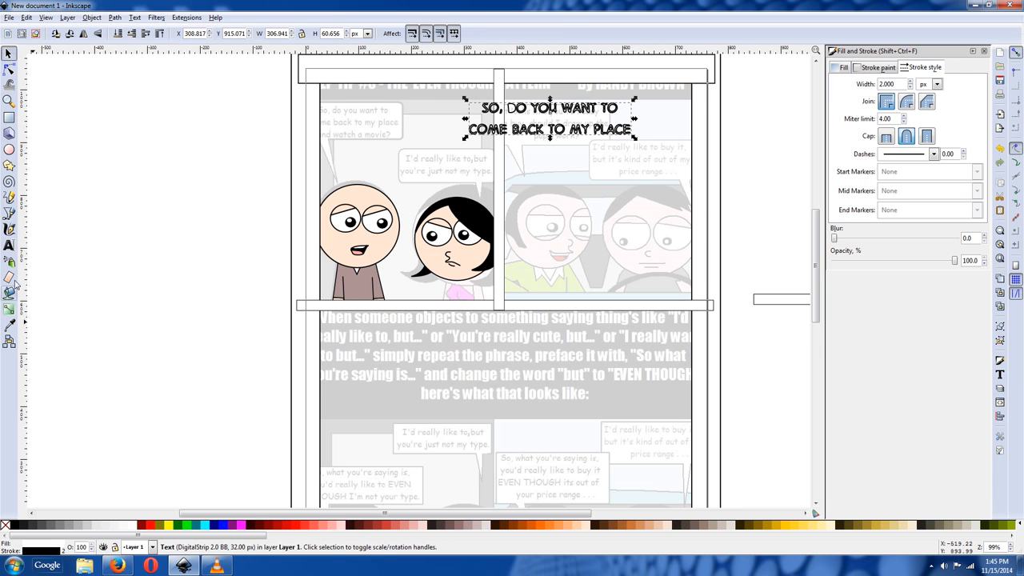
pyautogui.click(9, 245)
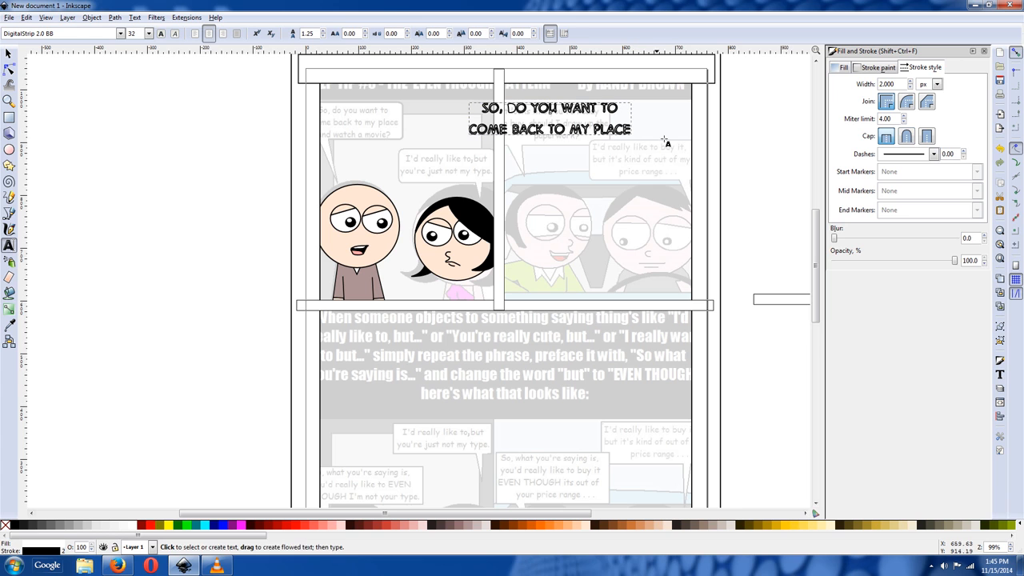
pyautogui.write('D WAT')
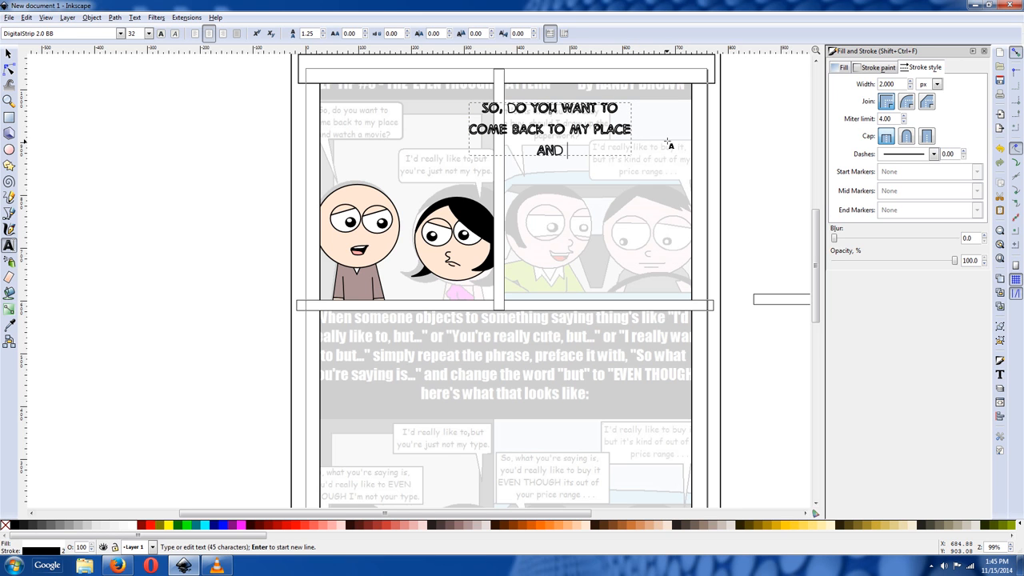
pyautogui.press('BackSpace')
pyautogui.press('BackSpace')
pyautogui.press('BackSpace')
pyautogui.press('BackSpace')
pyautogui.press('BackSpace')
pyautogui.write('D WATCH A MOVIE?')
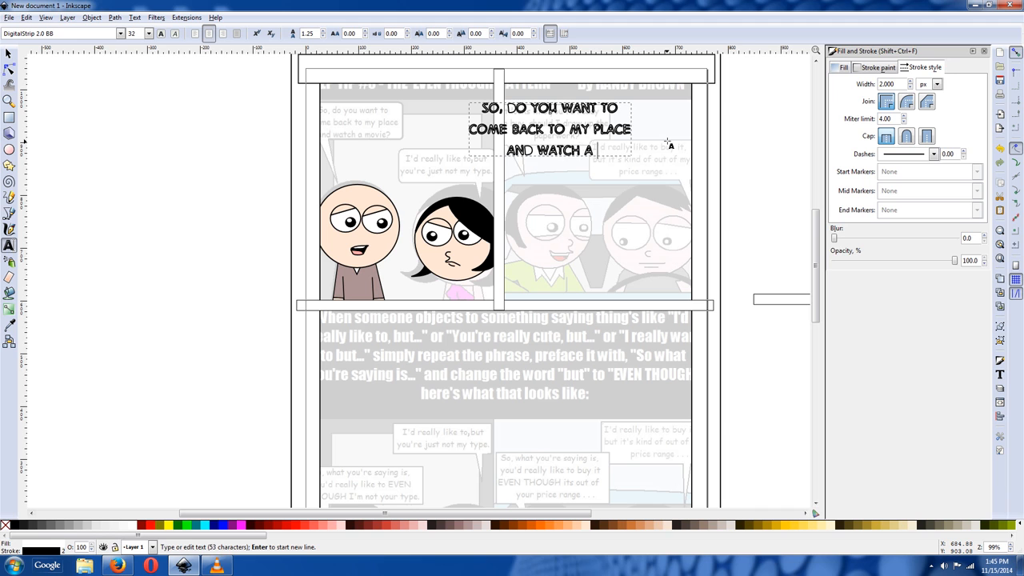
# Step: Fill all three lines of the dialogue text with solid black
pyautogui.hotkey('shift', 'Up')
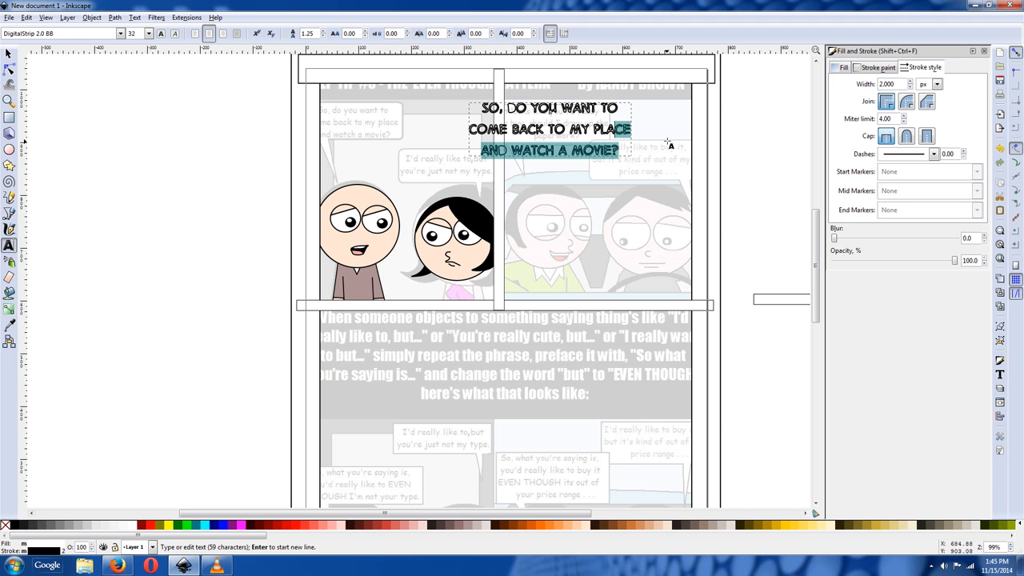
pyautogui.hotkey('shift', 'Up')
pyautogui.hotkey('shift', 'Left')
pyautogui.hotkey('shift', 'Left')
pyautogui.hotkey('shift', 'Left')
pyautogui.hotkey('shift', 'Left')
pyautogui.hotkey('shift', 'Left')
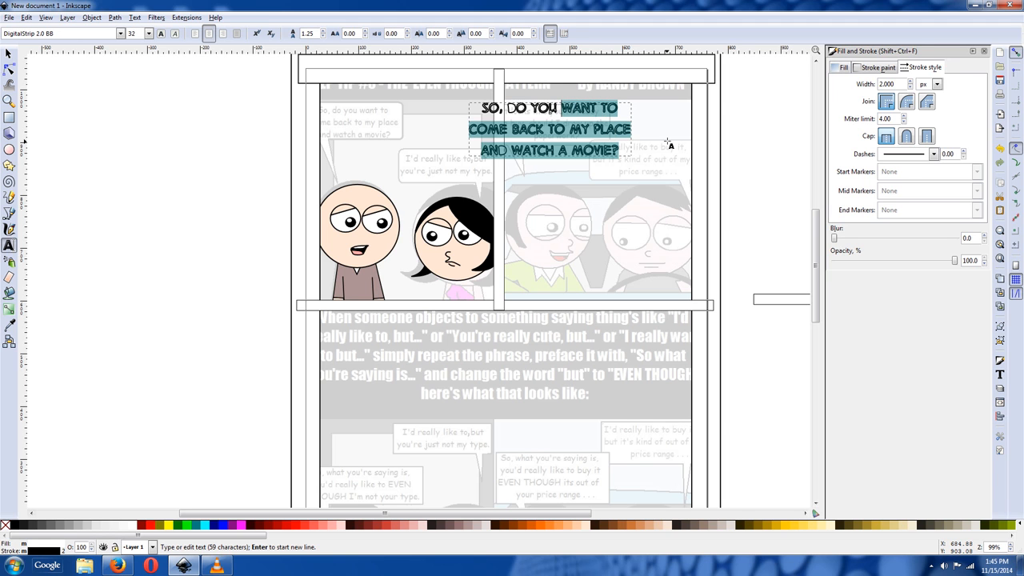
pyautogui.hotkey('shift', 'Left')
pyautogui.hotkey('shift', 'Left')
pyautogui.hotkey('shift', 'Left')
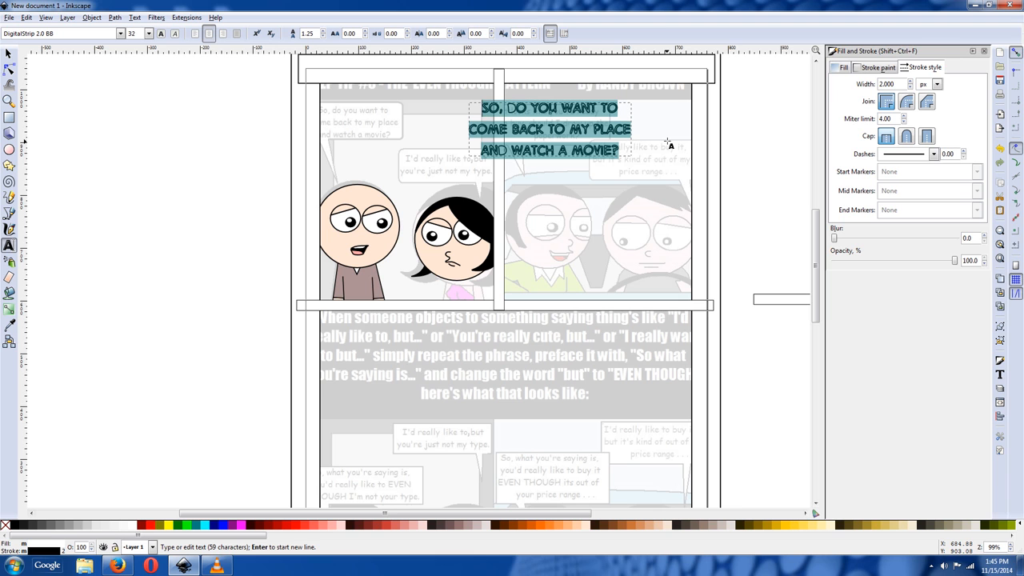
pyautogui.click(873, 68)
pyautogui.click(841, 86)
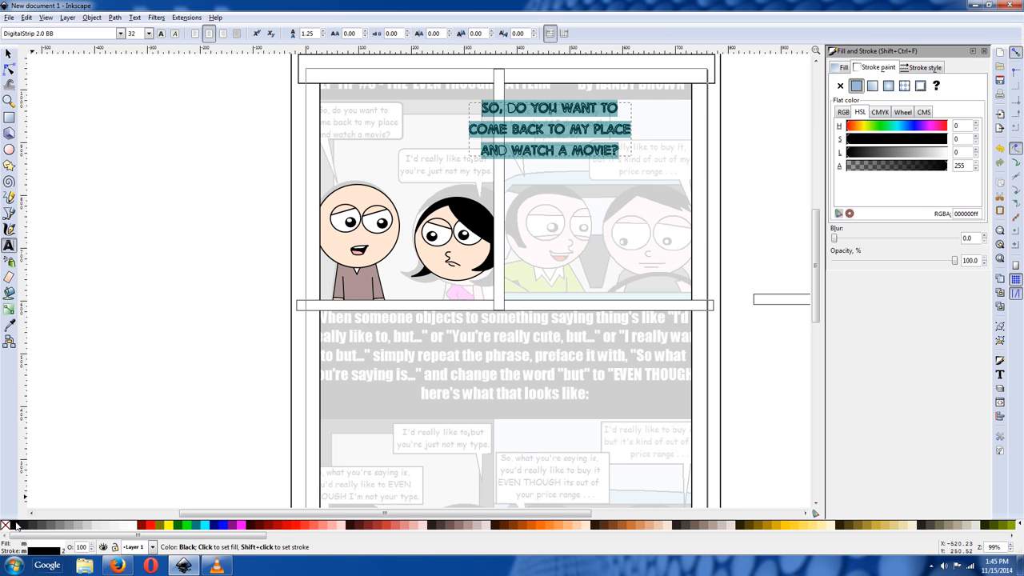
pyautogui.click(567, 201)
pyautogui.click(9, 53)
pyautogui.click(549, 128)
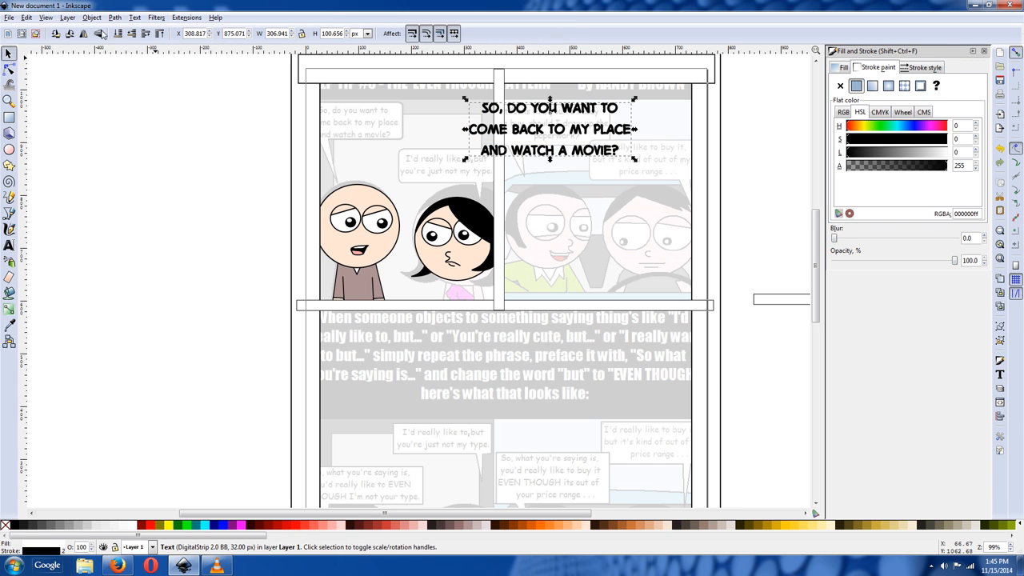
# Step: Tighten the dialogue text's line spacing to 0.88
pyautogui.click(9, 245)
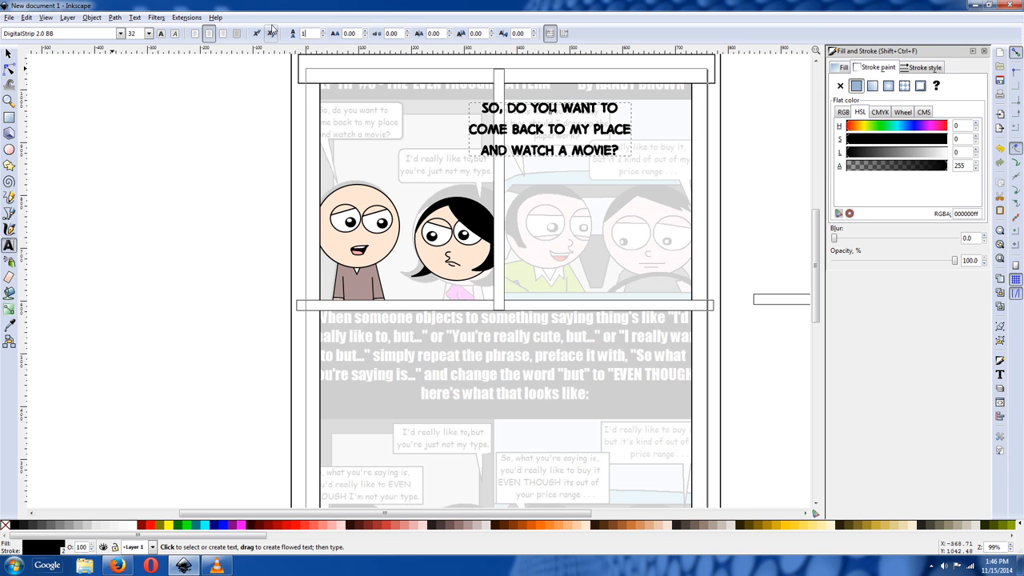
pyautogui.write('1')
pyautogui.press('Return')
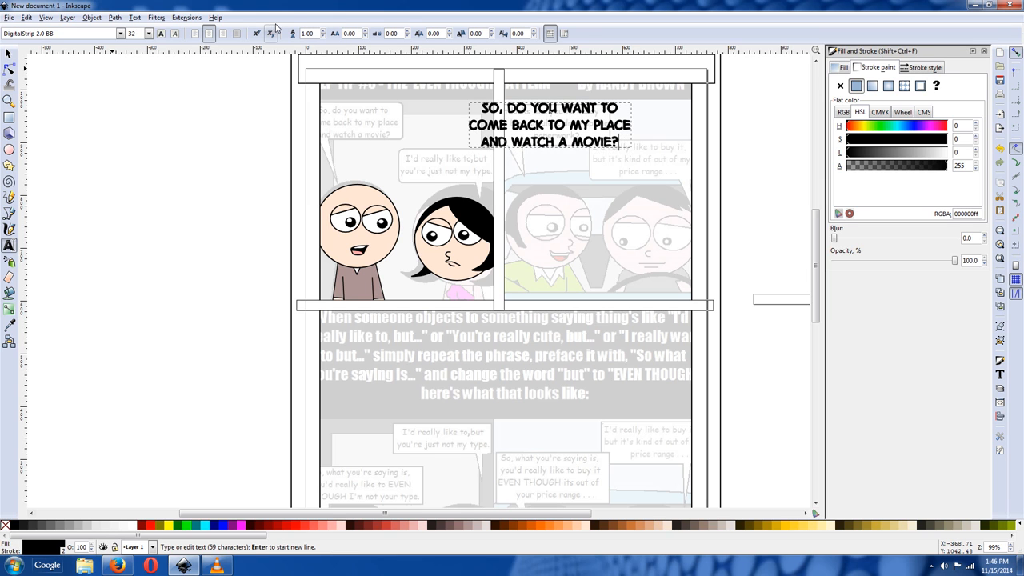
pyautogui.click(324, 37)
pyautogui.click(324, 37)
pyautogui.click(324, 36)
pyautogui.click(324, 37)
pyautogui.click(324, 37)
pyautogui.click(324, 37)
pyautogui.click(324, 37)
pyautogui.click(324, 37)
pyautogui.click(323, 36)
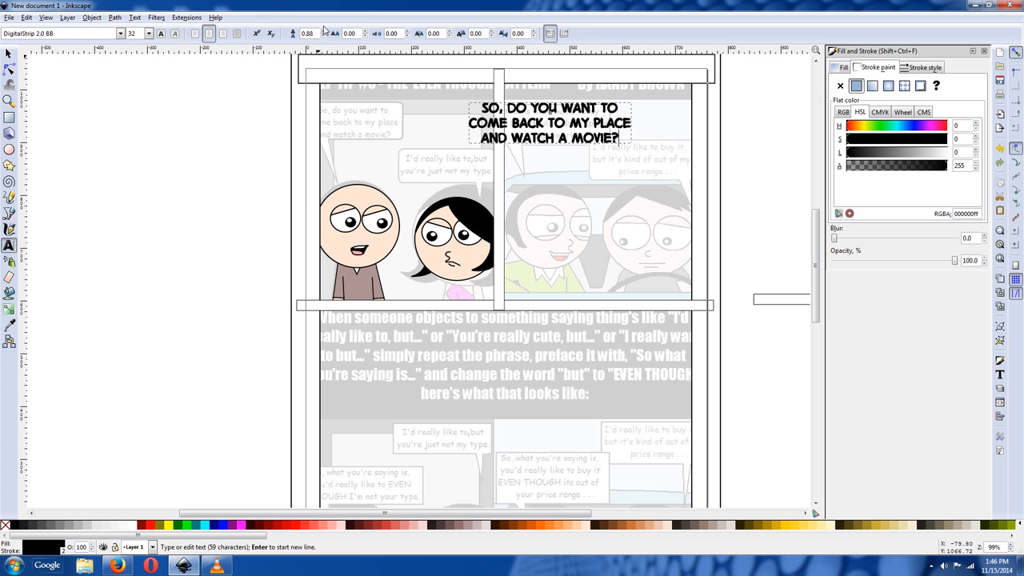
# Step: Keep the dialogue text's flat black stroke and set its width to 0.5 px
pyautogui.click(915, 70)
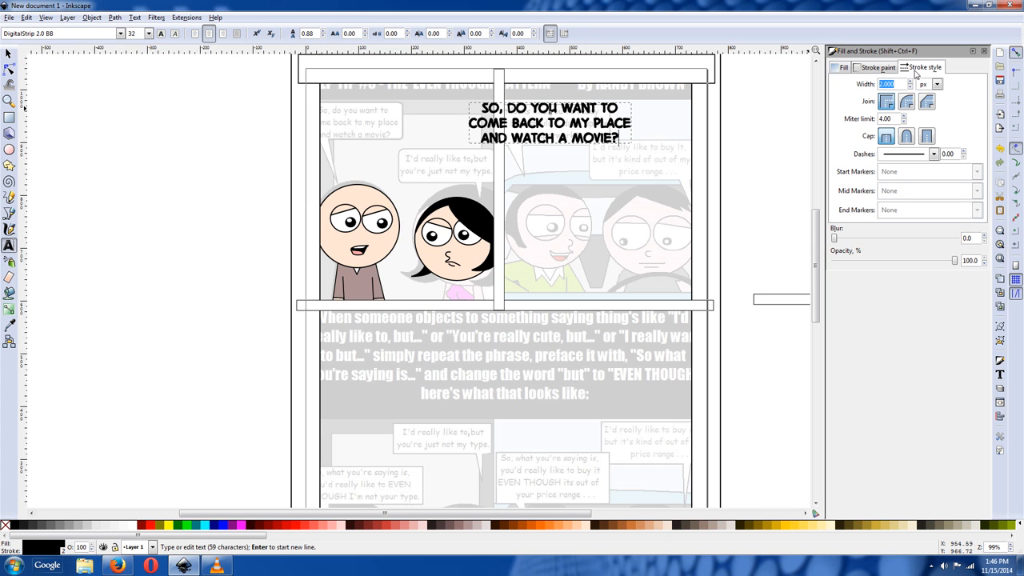
pyautogui.click(873, 67)
pyautogui.click(840, 86)
pyautogui.click(856, 85)
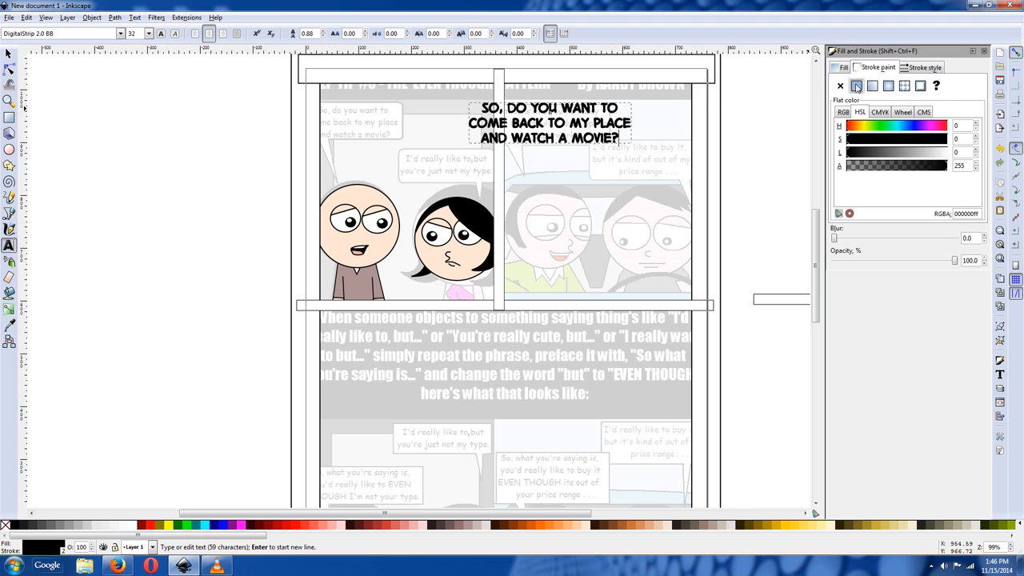
pyautogui.click(917, 69)
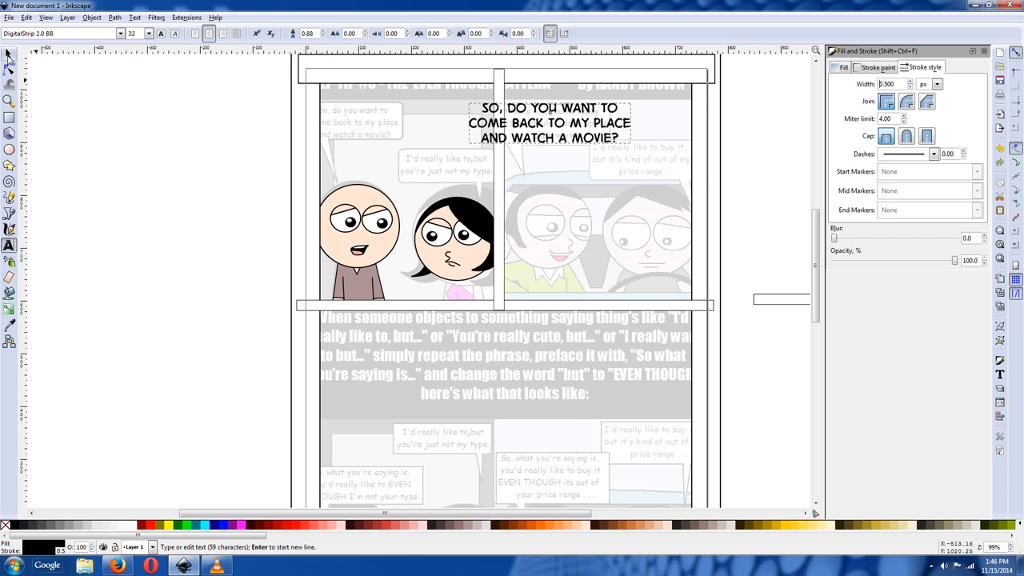
pyautogui.click(8, 53)
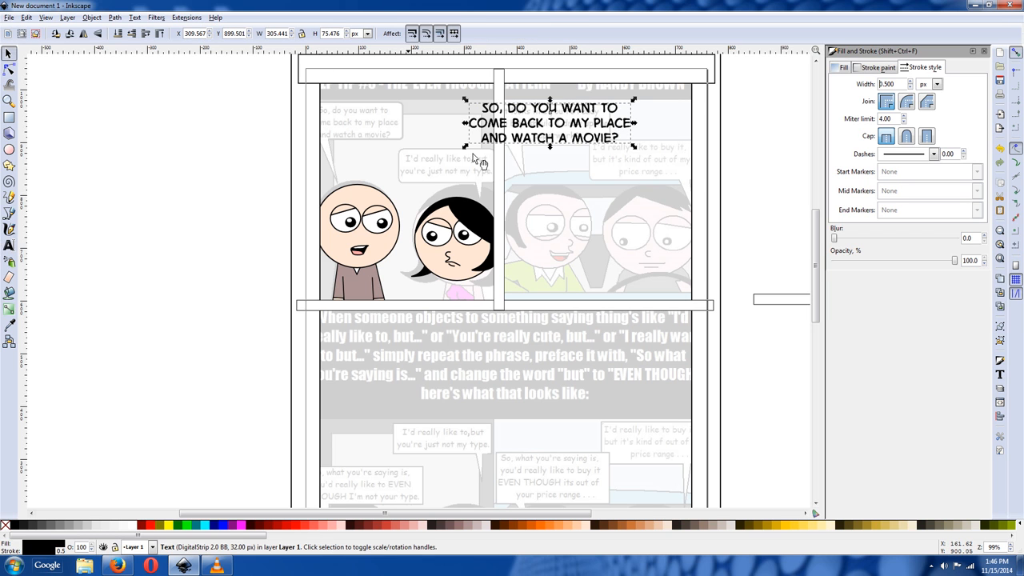
# Step: Move the dialogue text above the bald character in the first panel and set its font size to 22
pyautogui.moveTo(543, 128); pyautogui.dragTo(390, 119)
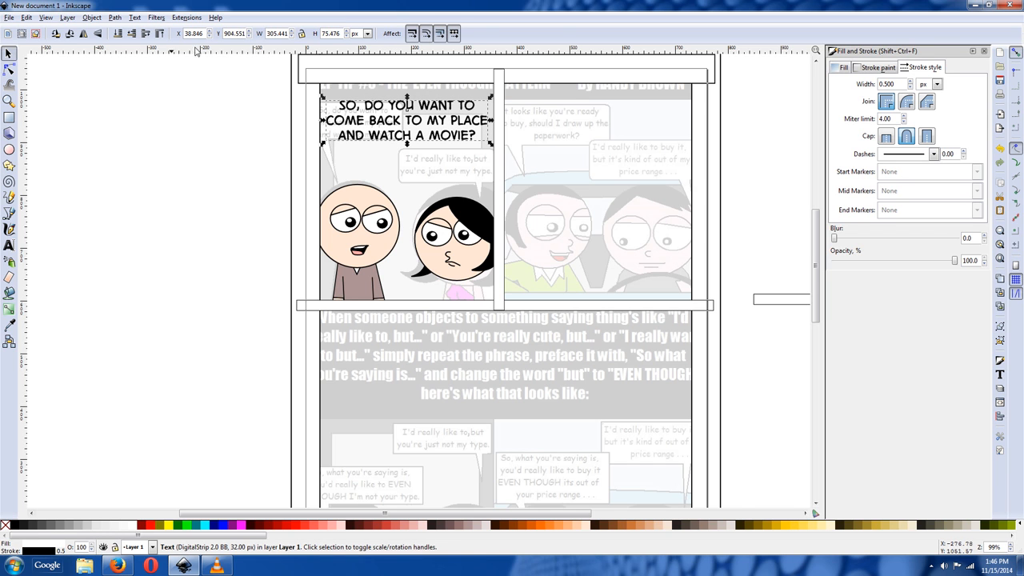
pyautogui.click(7, 248)
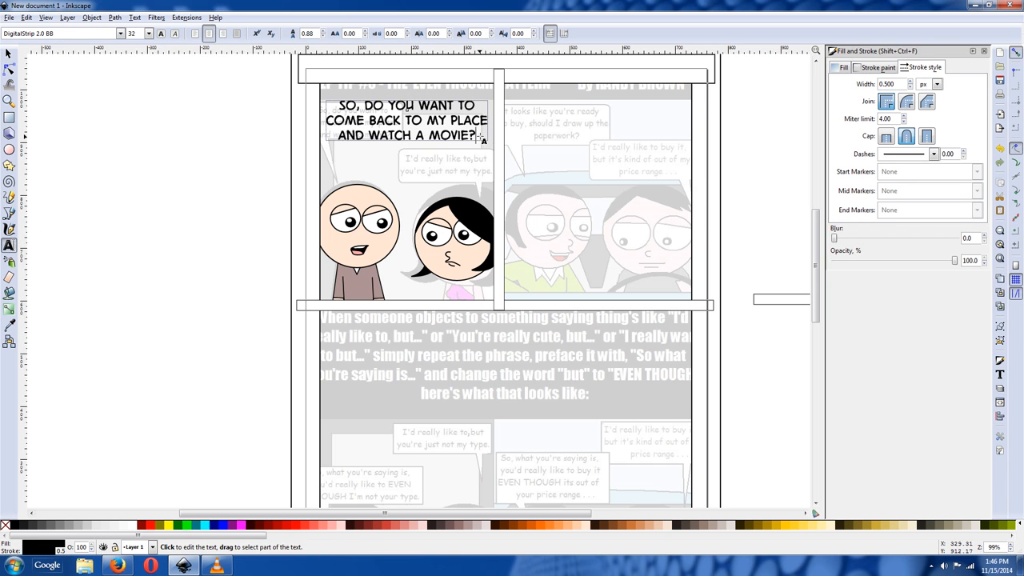
pyautogui.moveTo(432, 136); pyautogui.dragTo(298, 80)
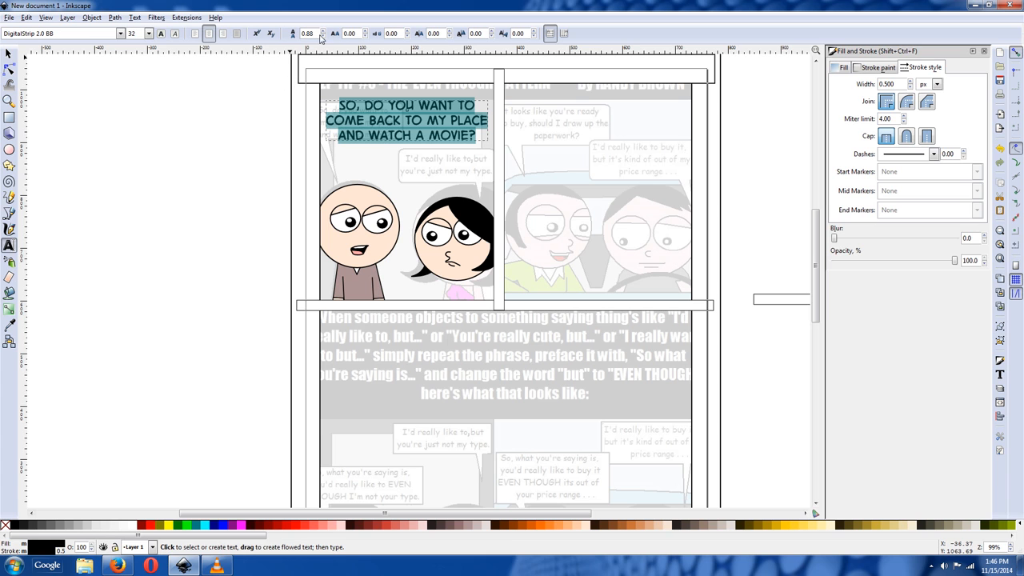
pyautogui.click(148, 35)
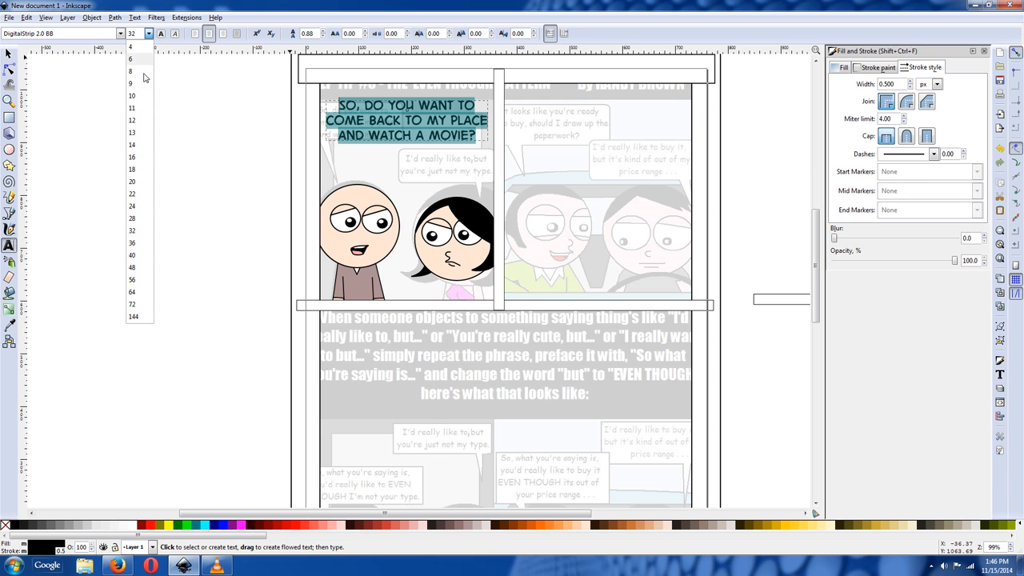
pyautogui.click(135, 145)
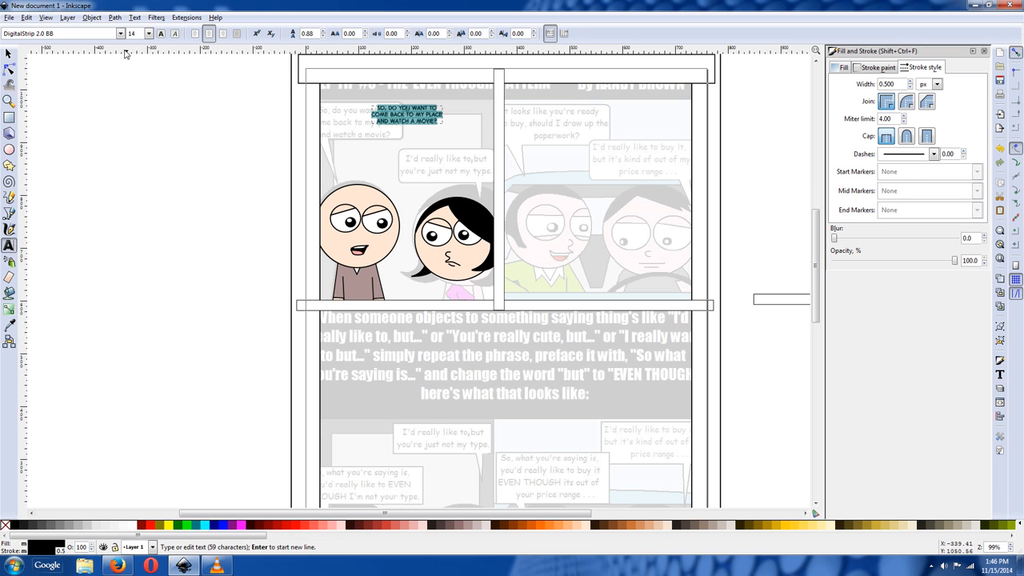
pyautogui.click(148, 34)
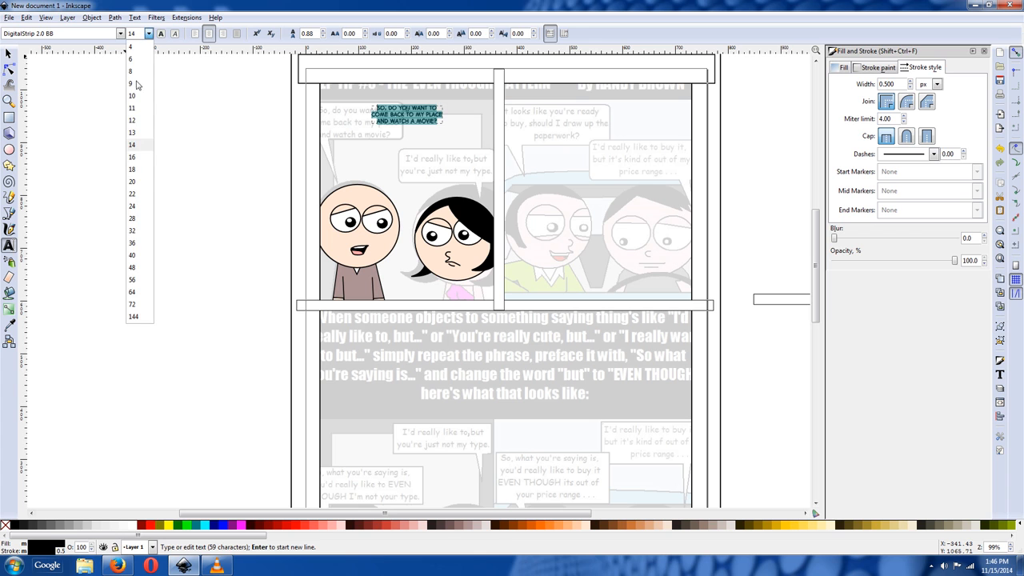
pyautogui.click(135, 195)
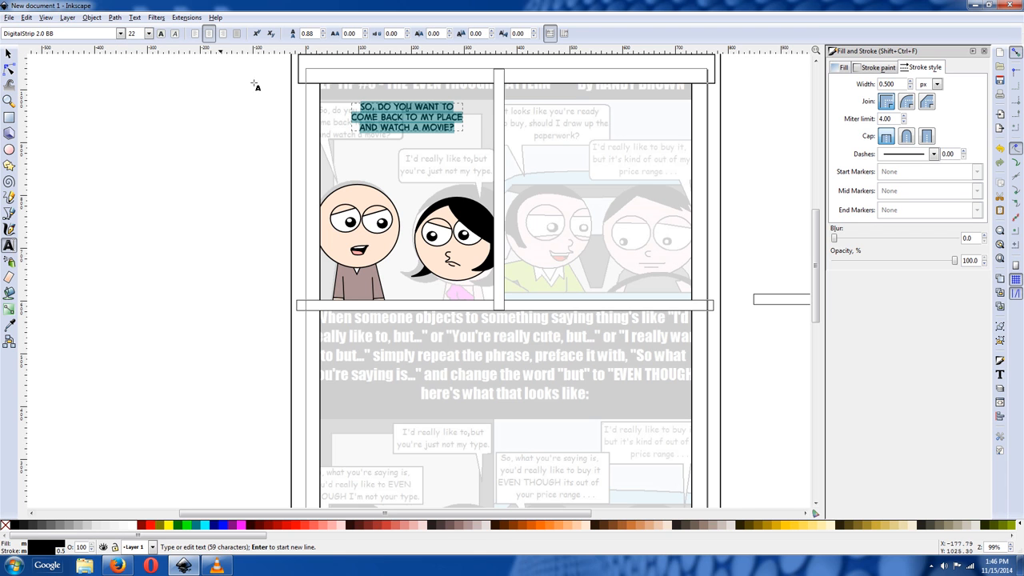
pyautogui.click(8, 54)
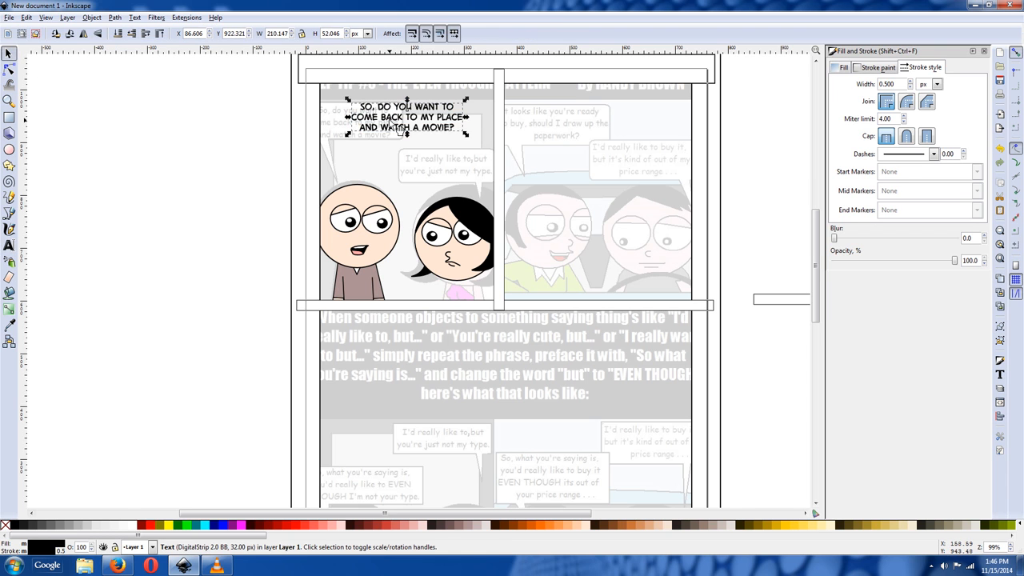
pyautogui.moveTo(397, 124); pyautogui.dragTo(368, 121)
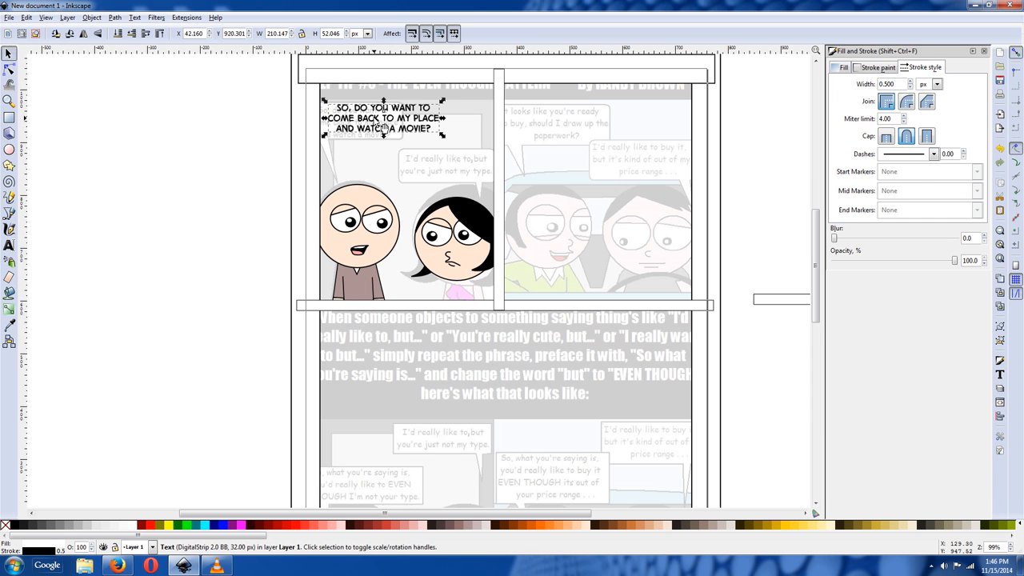
# Step: Duplicate the dialogue text and park the copy on the blank canvas beside the page
pyautogui.rightClick(383, 128)
pyautogui.click(412, 207)
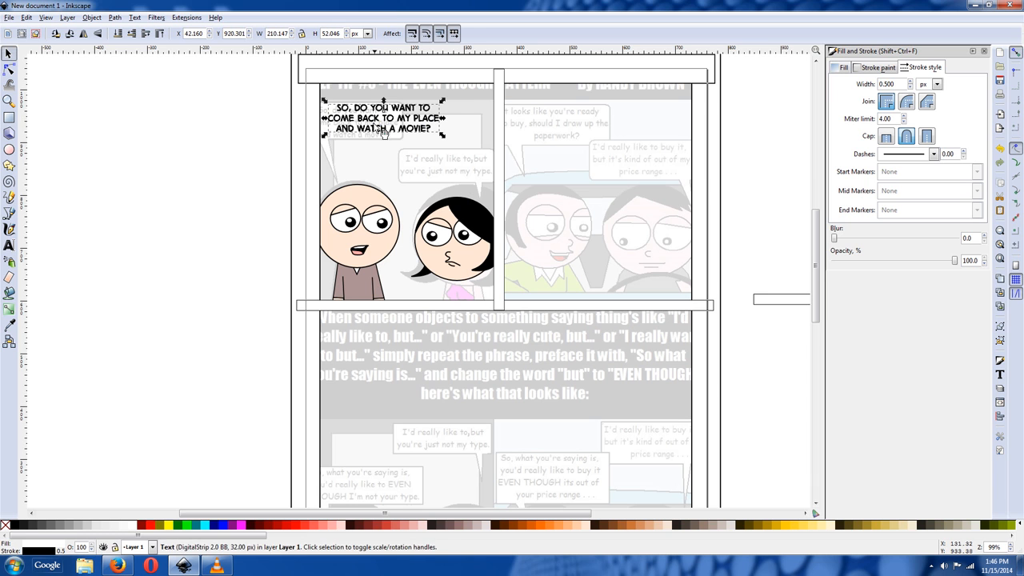
pyautogui.moveTo(371, 120); pyautogui.dragTo(428, 170)
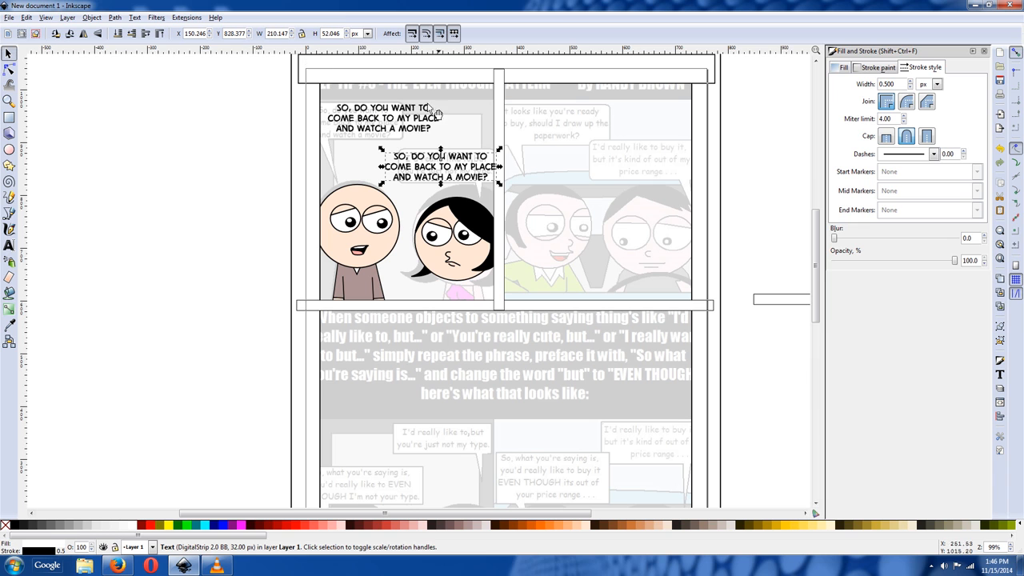
pyautogui.moveTo(430, 171); pyautogui.dragTo(142, 160)
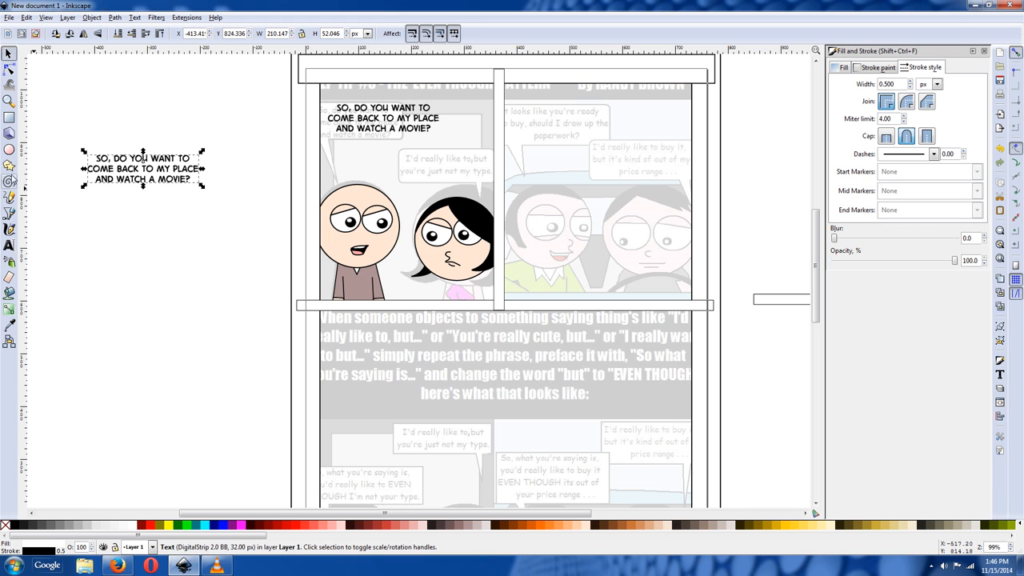
# Step: Draw a white ellipse about 295 by 136 px over the first panel's dialogue text, with a 2 px stroke
pyautogui.click(8, 150)
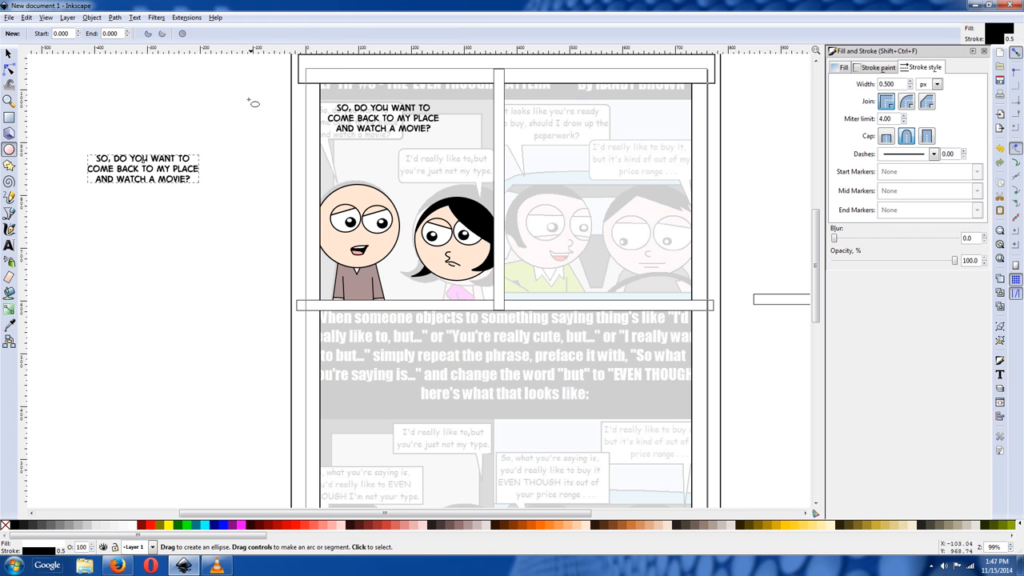
pyautogui.moveTo(330, 94); pyautogui.dragTo(474, 159)
pyautogui.click(136, 527)
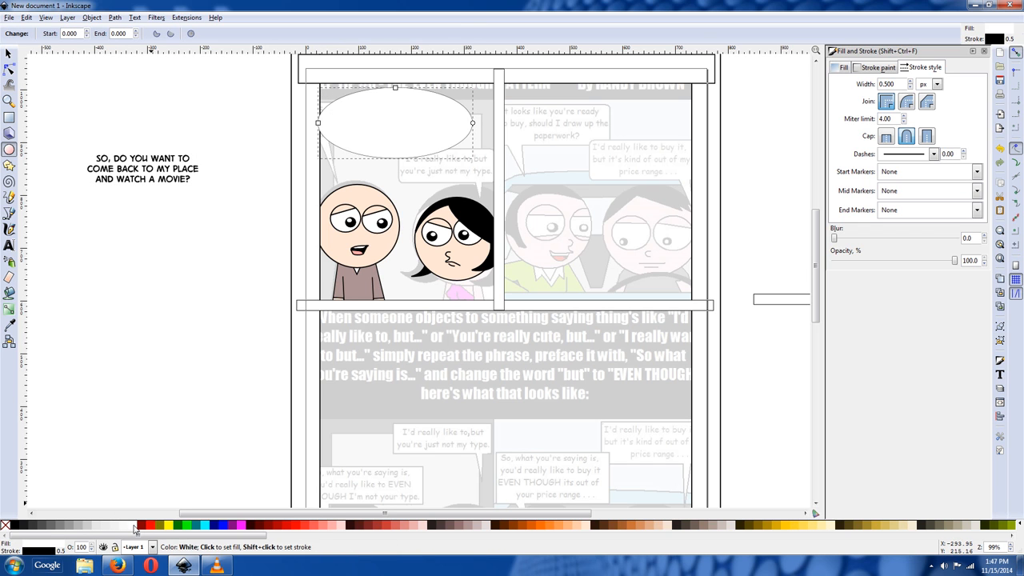
pyautogui.click(898, 84)
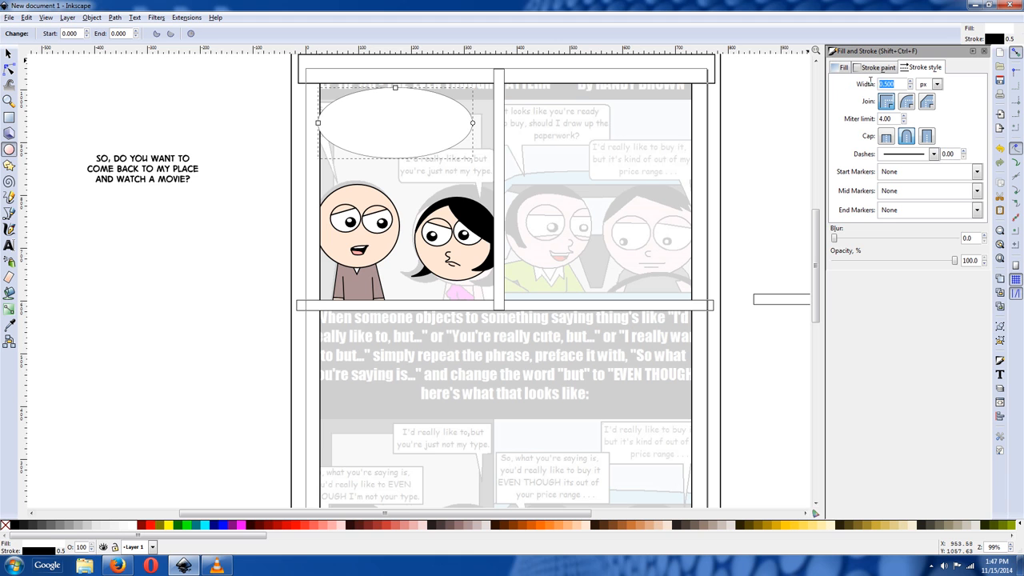
pyautogui.press('Return')
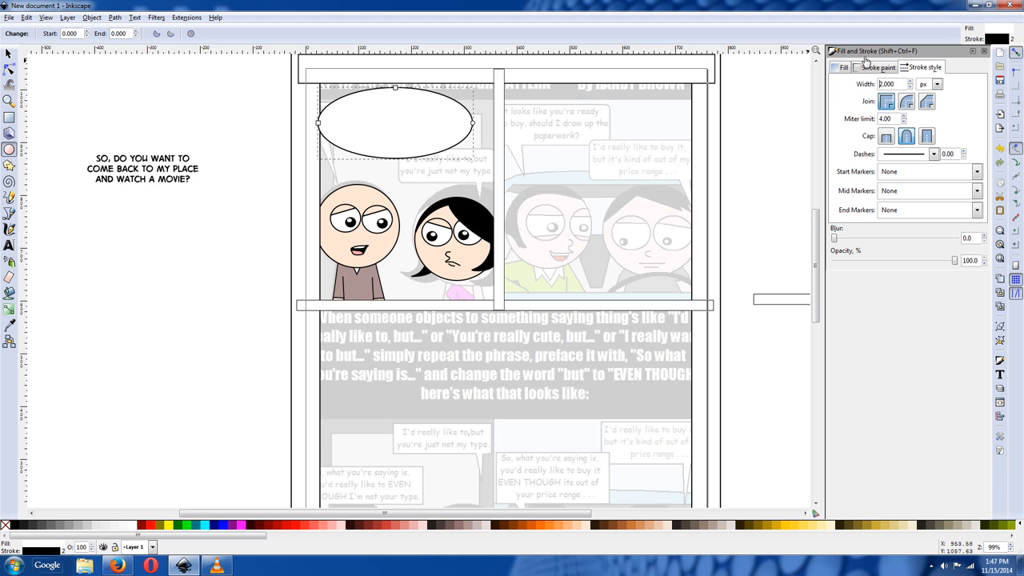
# Step: Convert the ellipse to a path and narrow it by pulling both side nodes inward
pyautogui.click(7, 53)
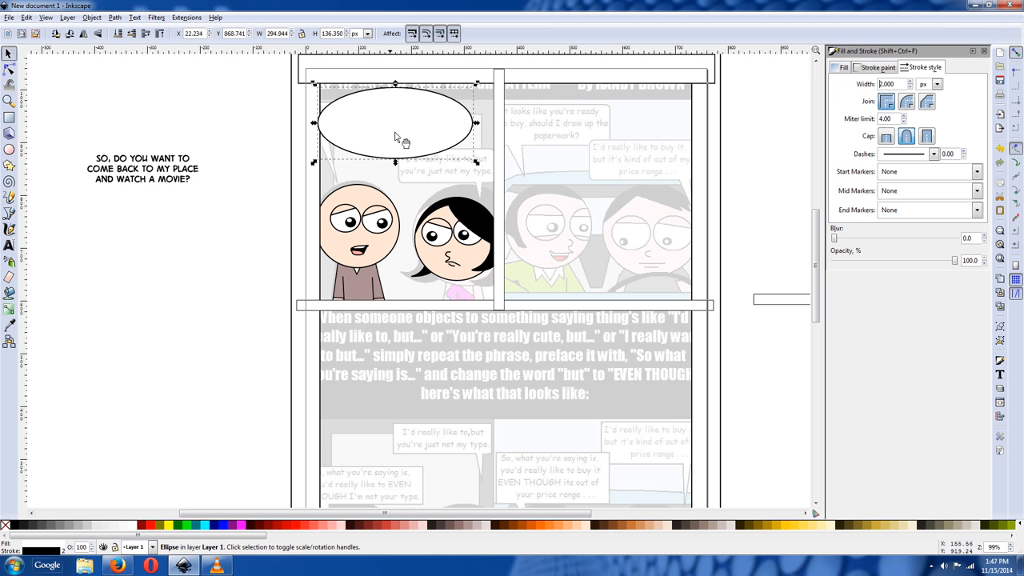
pyautogui.click(114, 18)
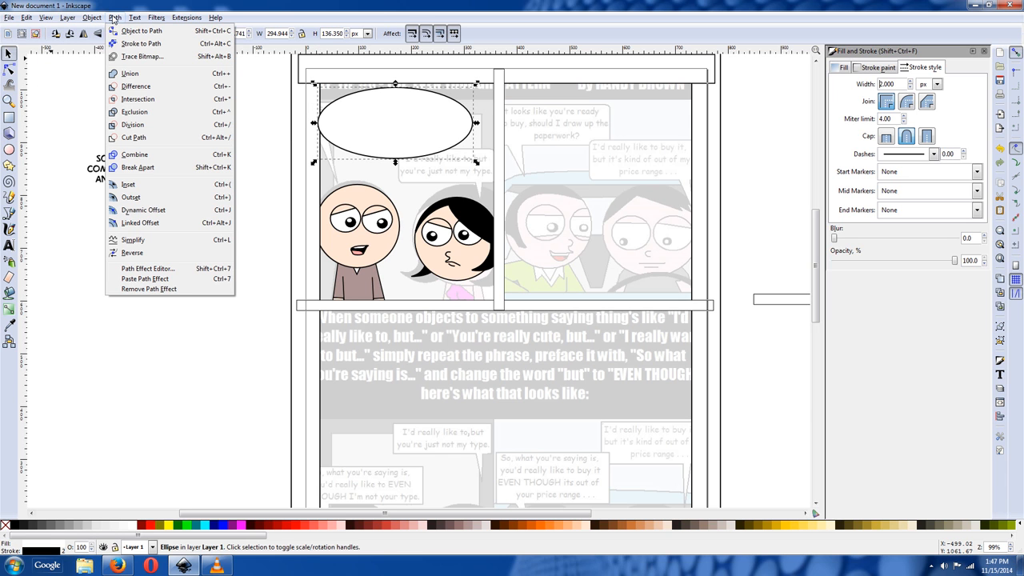
pyautogui.click(122, 33)
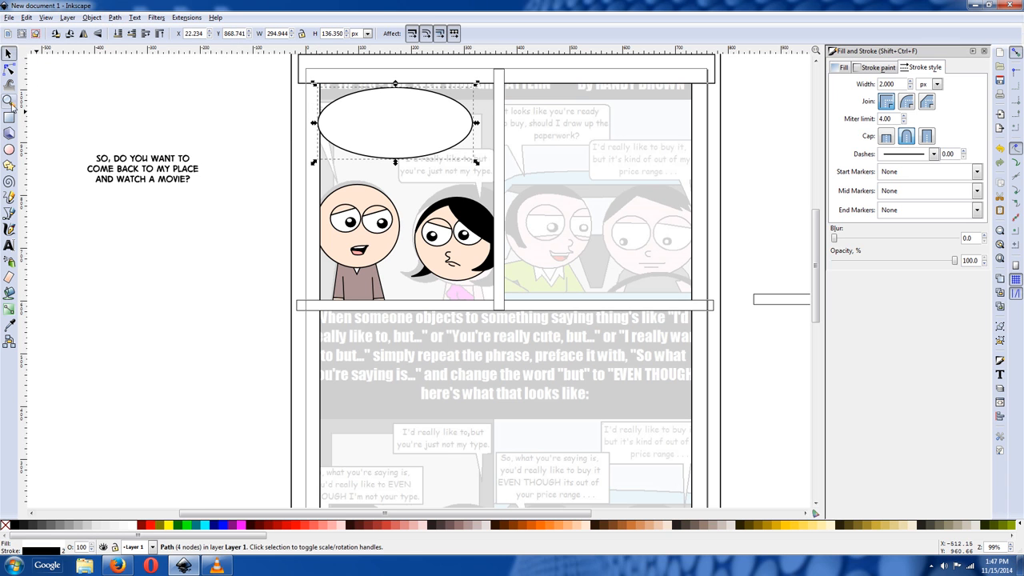
pyautogui.click(8, 70)
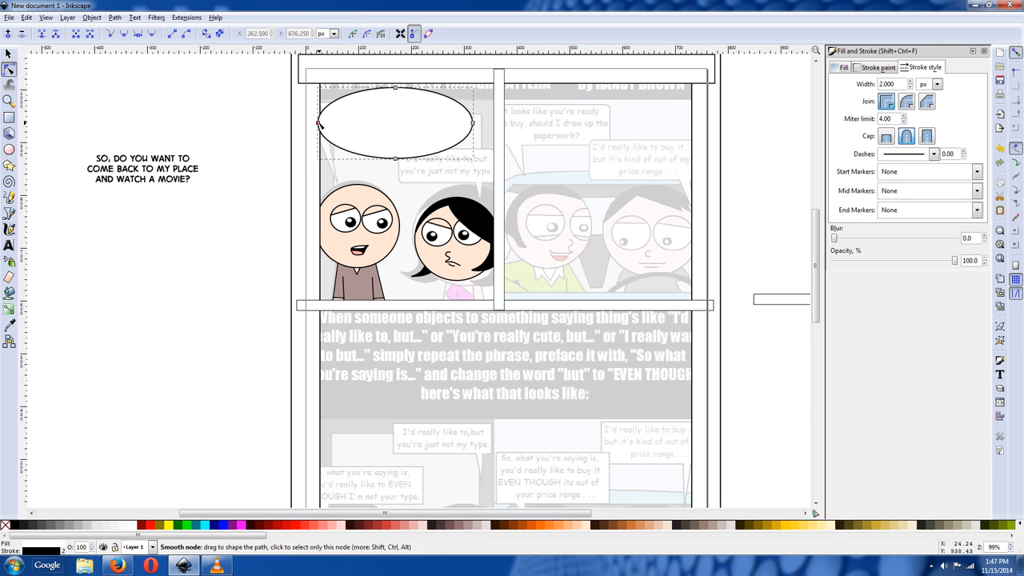
pyautogui.moveTo(318, 122); pyautogui.dragTo(328, 122)
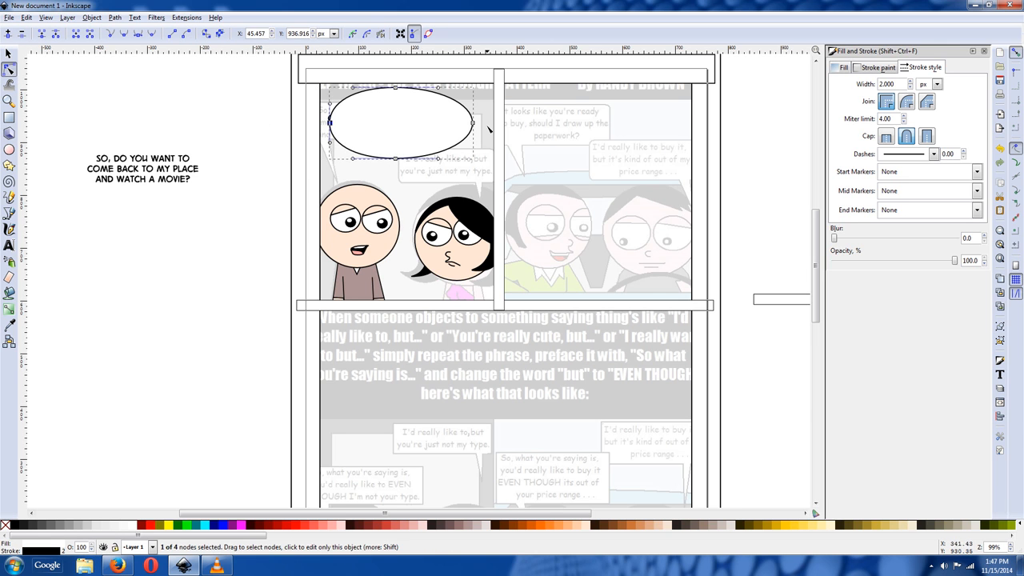
pyautogui.moveTo(473, 123); pyautogui.dragTo(458, 121)
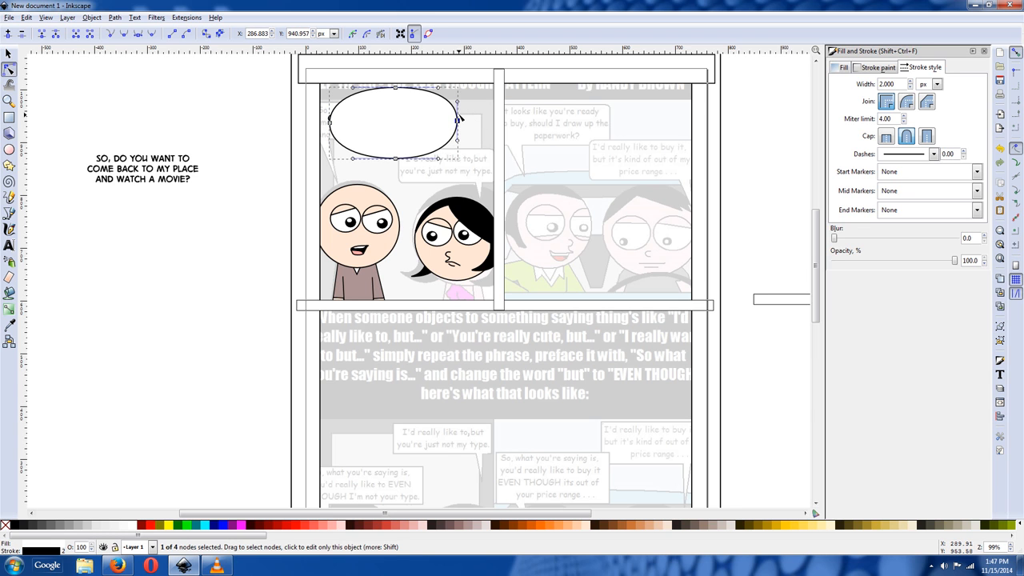
# Step: Lower the balloon behind the dialogue text and shift it so the text sits centred inside
pyautogui.press('pagedown')
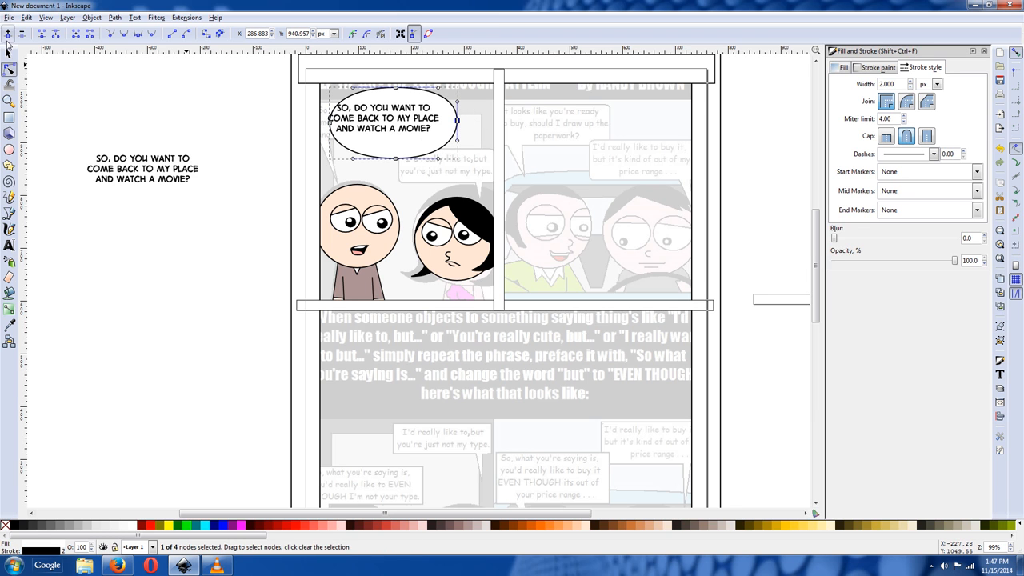
pyautogui.press('s')
pyautogui.moveTo(355, 146); pyautogui.dragTo(343, 139)
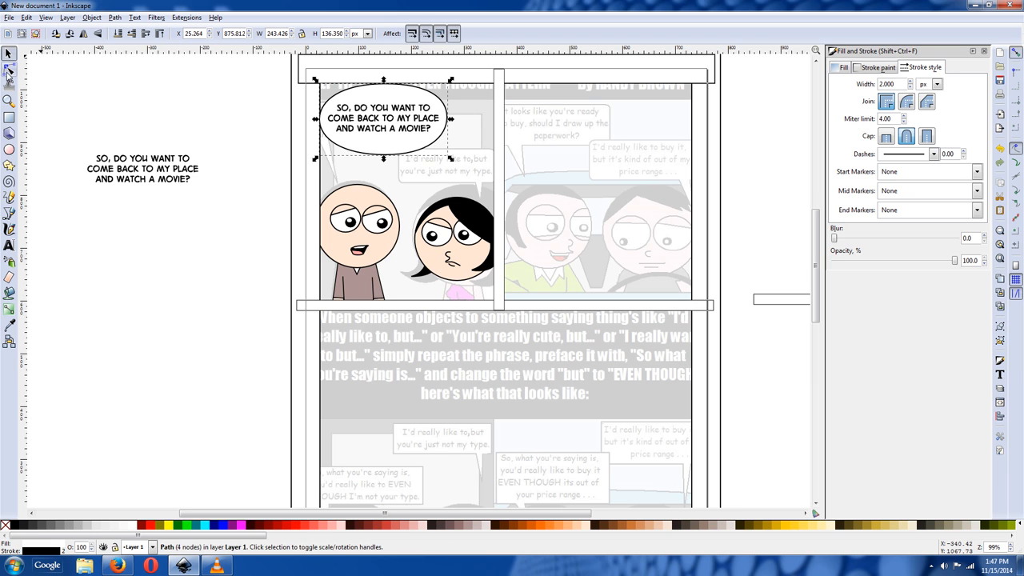
# Step: Pull the balloon's four nodes in closer to the dialogue text, giving it a squarer, rounded outline
pyautogui.click(8, 71)
pyautogui.moveTo(448, 119); pyautogui.dragTo(444, 118)
pyautogui.moveTo(385, 154); pyautogui.dragTo(377, 151)
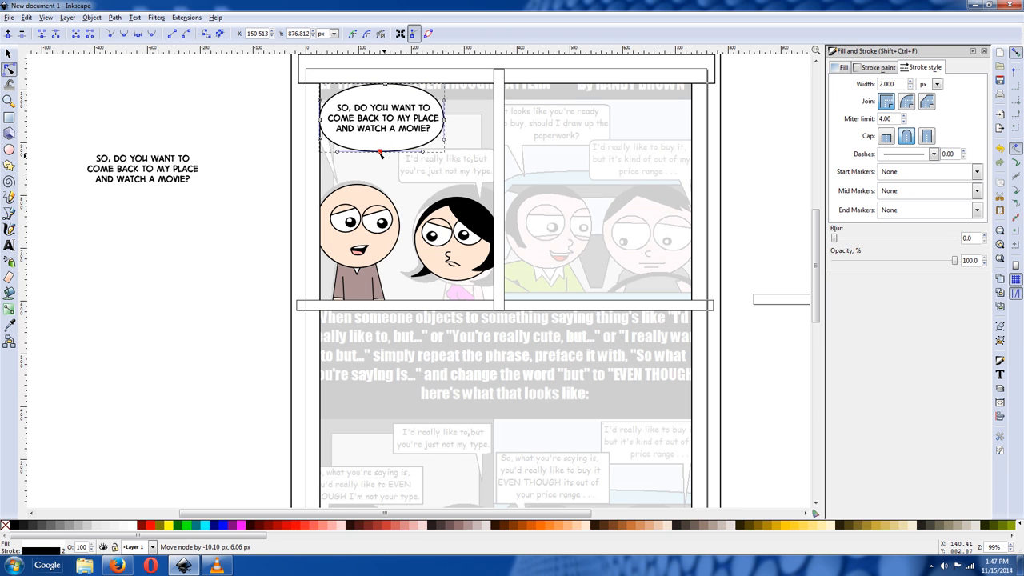
pyautogui.moveTo(321, 121); pyautogui.dragTo(331, 119)
pyautogui.moveTo(444, 120); pyautogui.dragTo(438, 119)
pyautogui.moveTo(386, 84); pyautogui.dragTo(385, 88)
pyautogui.moveTo(383, 154); pyautogui.dragTo(387, 151)
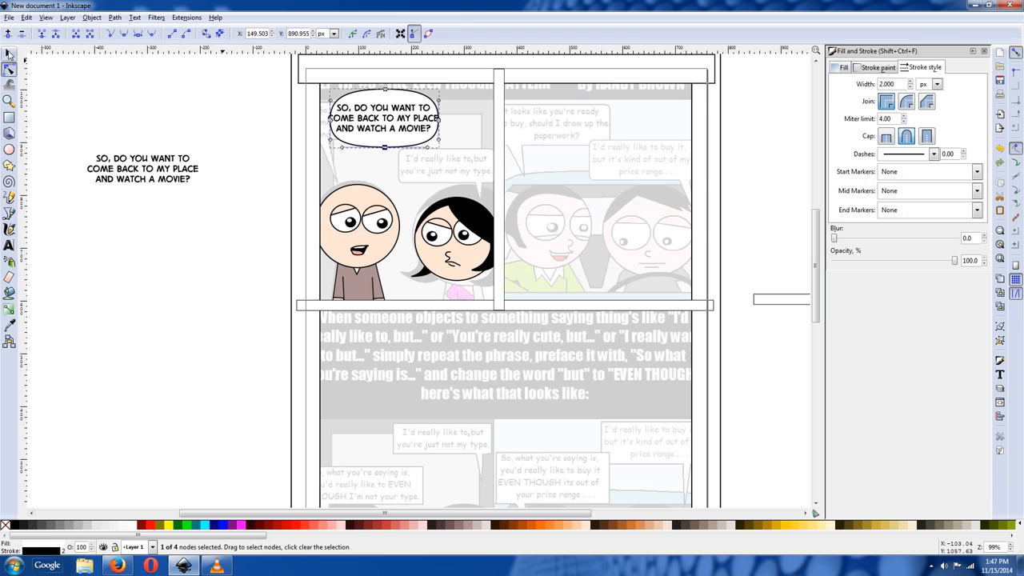
# Step: Scale the balloon to about 244 by 114 px and centre it around the dialogue text
pyautogui.click(9, 54)
pyautogui.moveTo(443, 88); pyautogui.dragTo(452, 82)
pyautogui.moveTo(412, 142); pyautogui.dragTo(403, 149)
pyautogui.moveTo(447, 123); pyautogui.dragTo(452, 122)
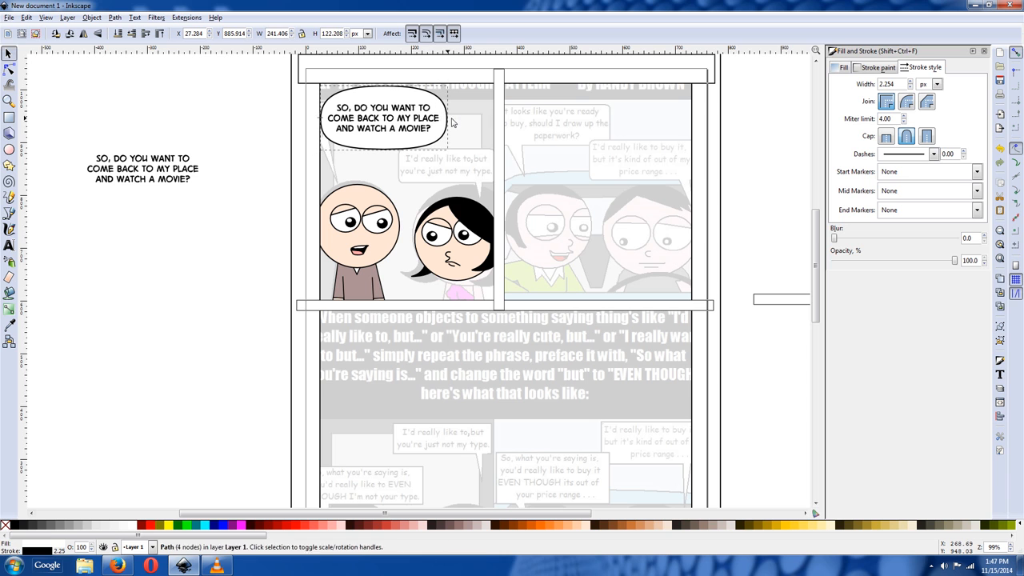
pyautogui.moveTo(387, 83); pyautogui.dragTo(387, 88)
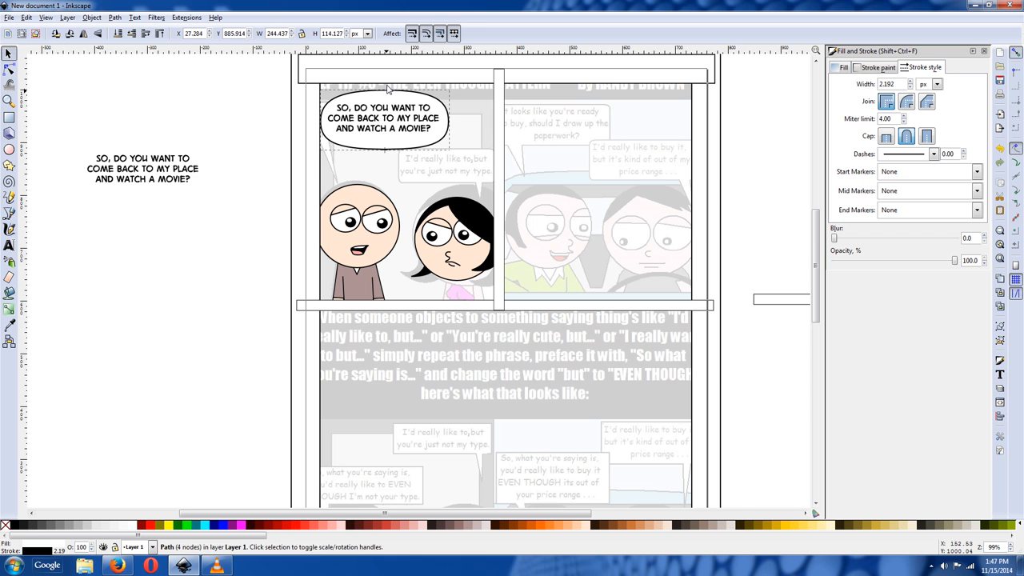
pyautogui.moveTo(395, 136); pyautogui.dragTo(395, 139)
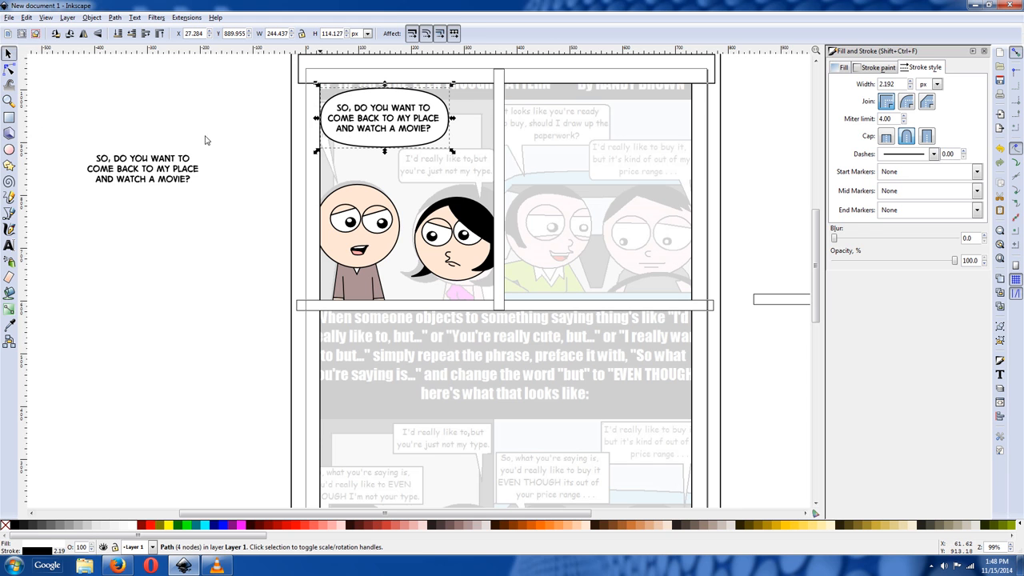
# Step: Draw a pointed two-segment tail from the balloon's lower edge towards the bald character with the Bezier tool
pyautogui.click(10, 213)
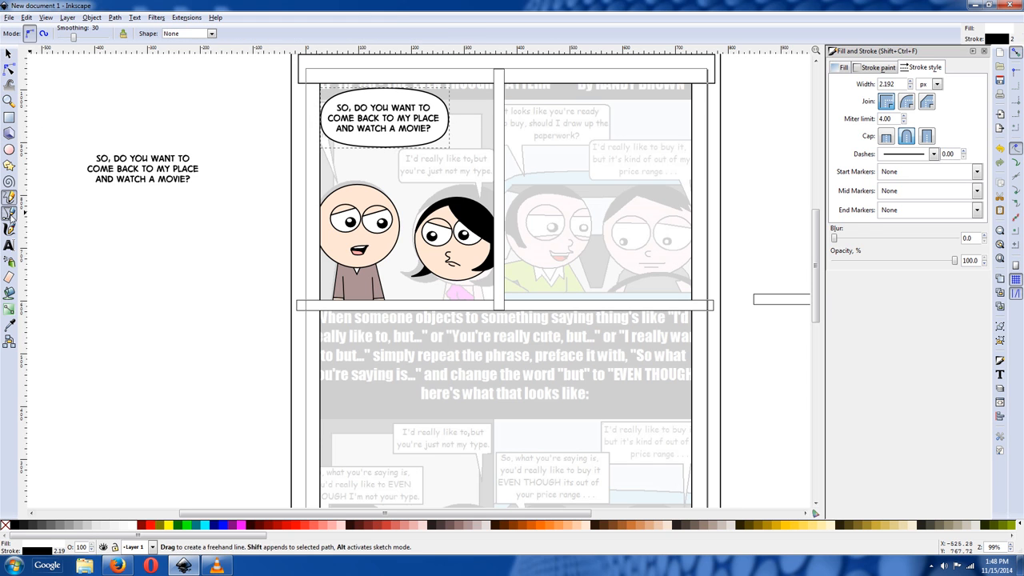
pyautogui.click(390, 143)
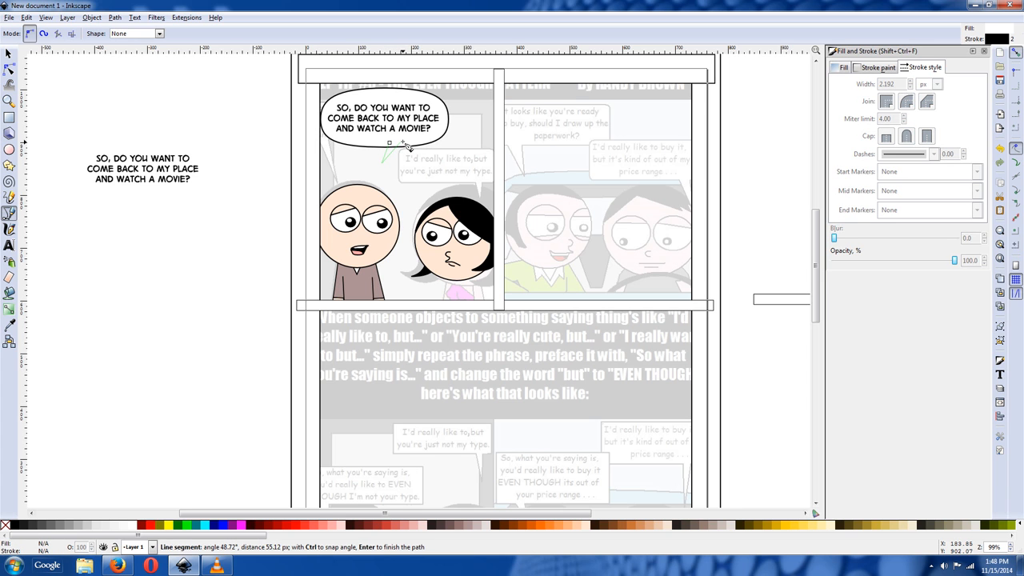
pyautogui.doubleClick(402, 142)
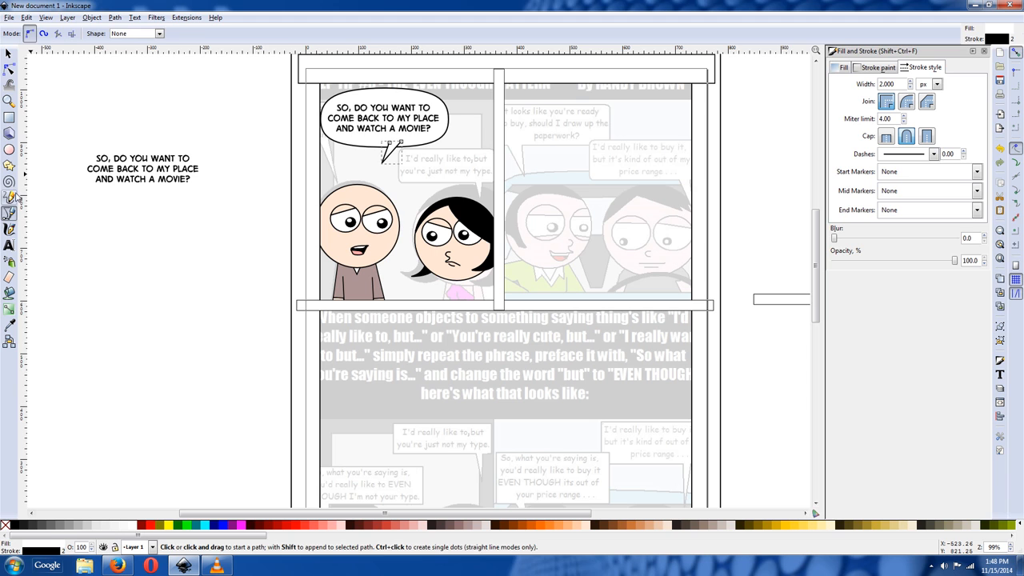
pyautogui.click(8, 69)
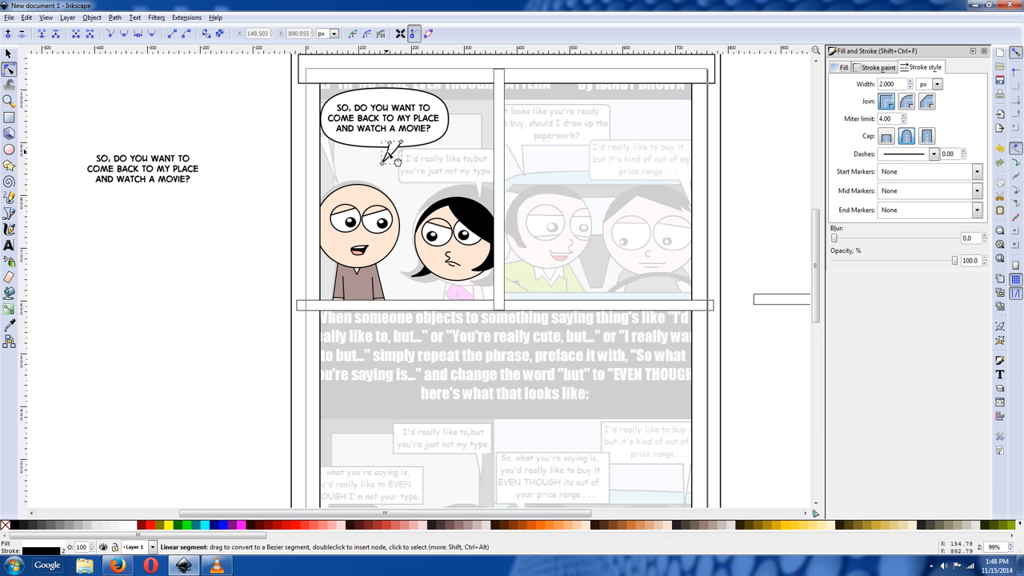
pyautogui.click(9, 198)
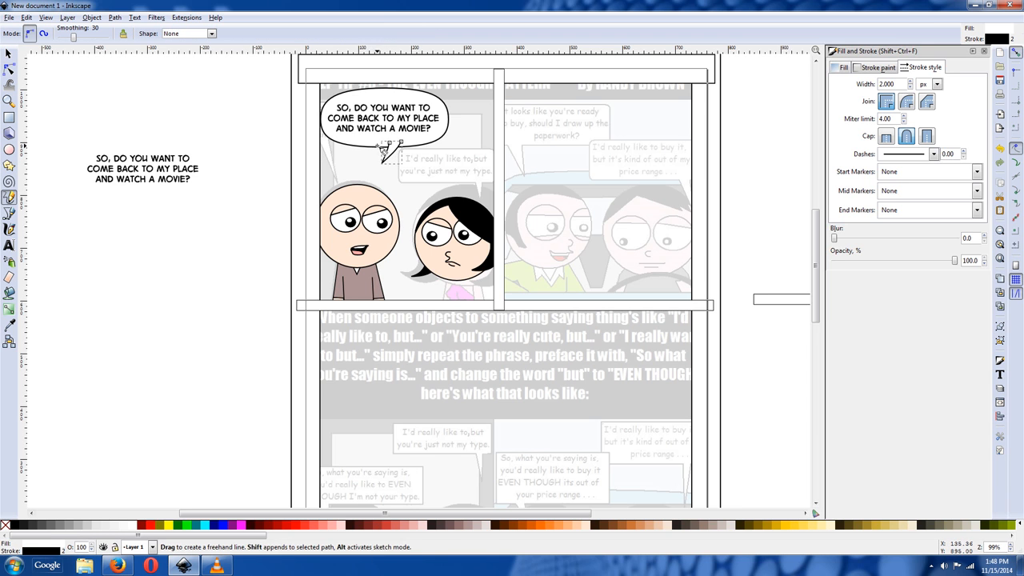
pyautogui.moveTo(370, 141)
pyautogui.mouseDown()
pyautogui.moveTo(363, 155)
pyautogui.moveTo(384, 141)
pyautogui.mouseUp()
pyautogui.press('Escape')
pyautogui.click(8, 53)
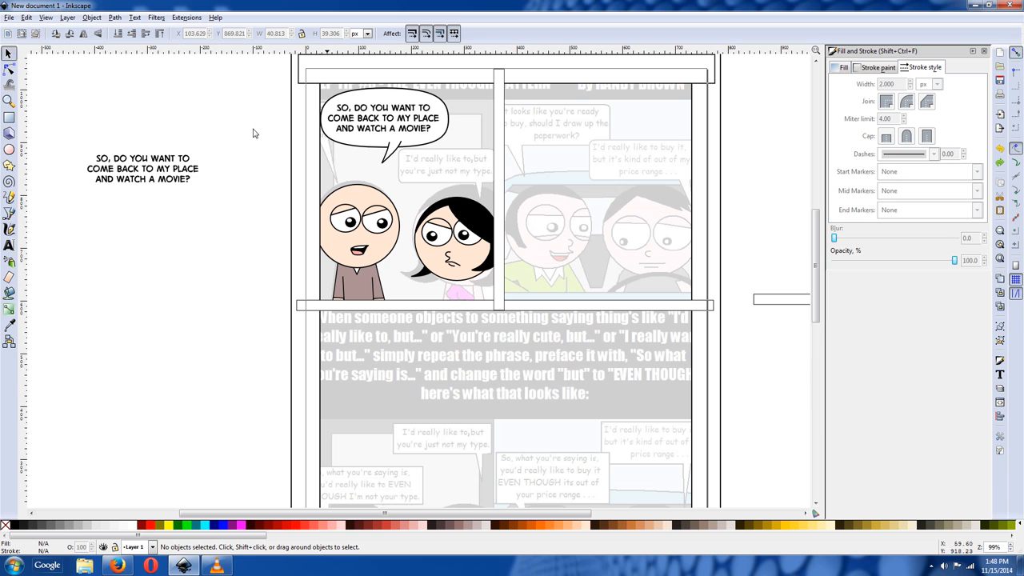
# Step: Adjust the tail's position against the balloon's lower edge and unite the tail and balloon into one shape
pyautogui.click(392, 152)
pyautogui.moveTo(393, 156)
pyautogui.mouseDown()
pyautogui.moveTo(385, 163)
pyautogui.moveTo(408, 161)
pyautogui.mouseUp()
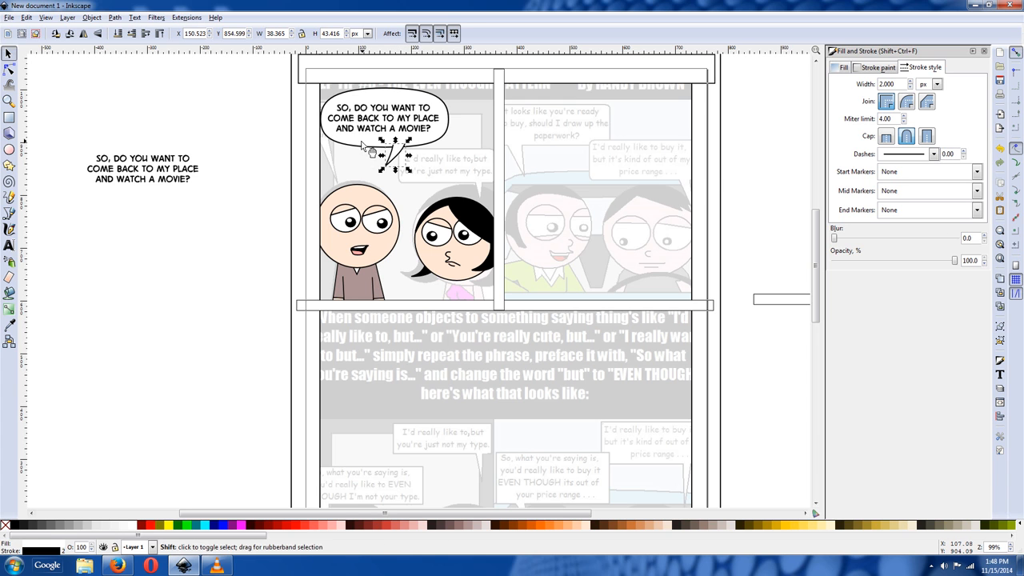
pyautogui.keyDown('shift'); pyautogui.click(362, 150); pyautogui.keyUp('shift')
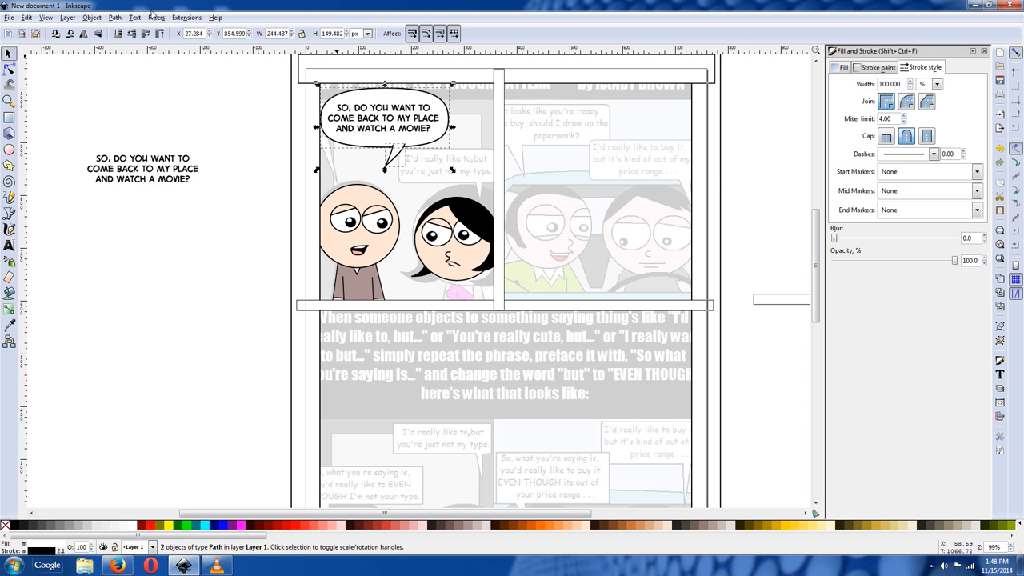
pyautogui.click(92, 18)
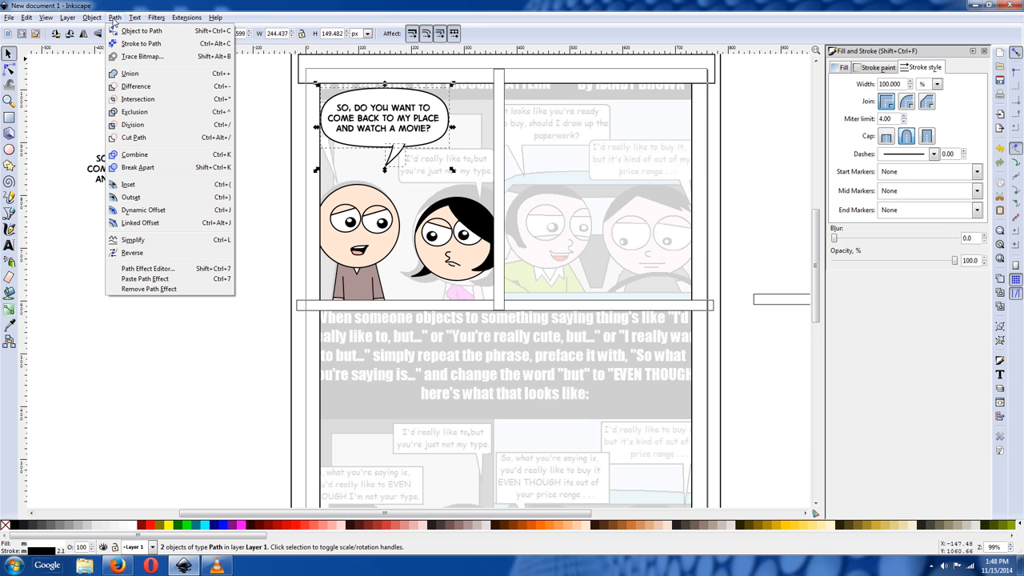
pyautogui.click(126, 79)
pyautogui.click(241, 200)
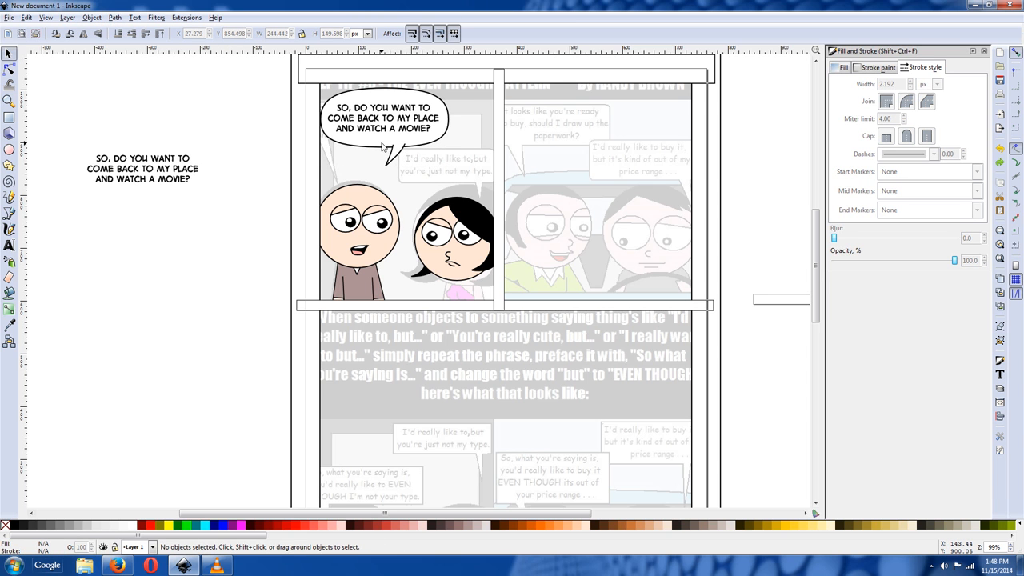
# Step: Shift the separate tail slightly right and up, and scale the balloon to about 241 by 95 px around its text
pyautogui.moveTo(397, 150)
pyautogui.mouseDown()
pyautogui.moveTo(406, 146)
pyautogui.moveTo(386, 146)
pyautogui.mouseUp()
pyautogui.click(373, 148)
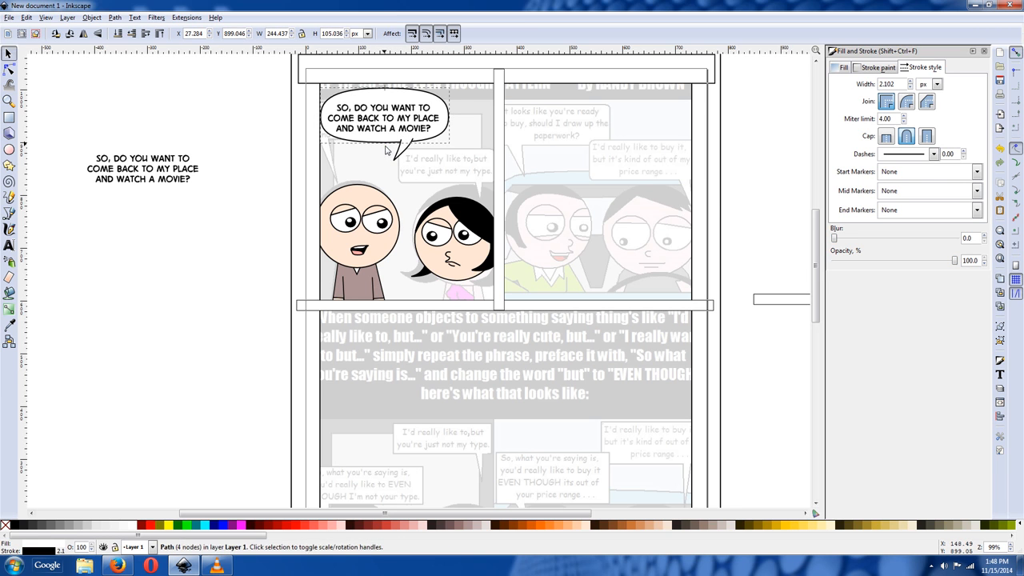
pyautogui.moveTo(386, 85); pyautogui.dragTo(386, 94)
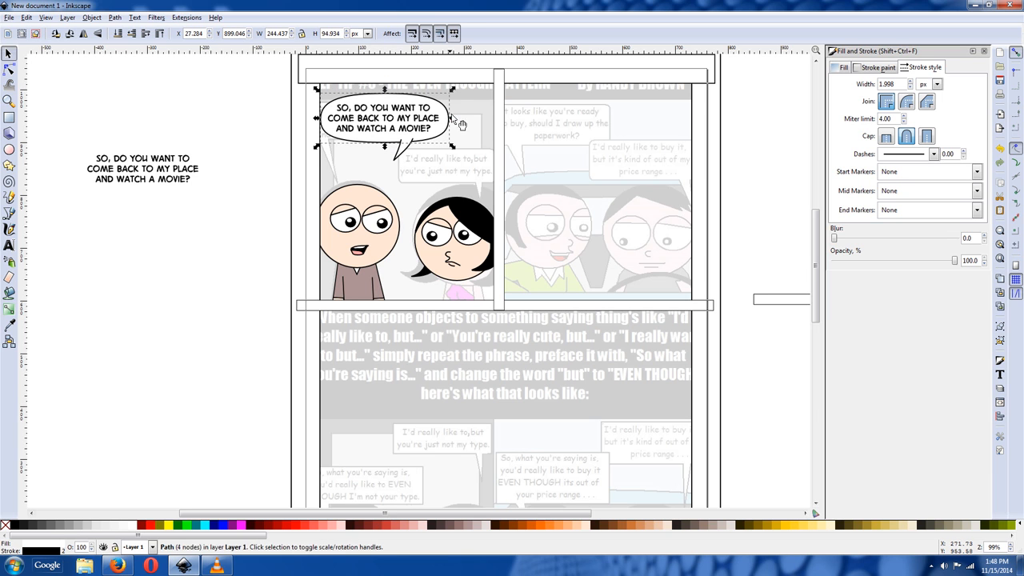
pyautogui.moveTo(452, 119); pyautogui.dragTo(449, 118)
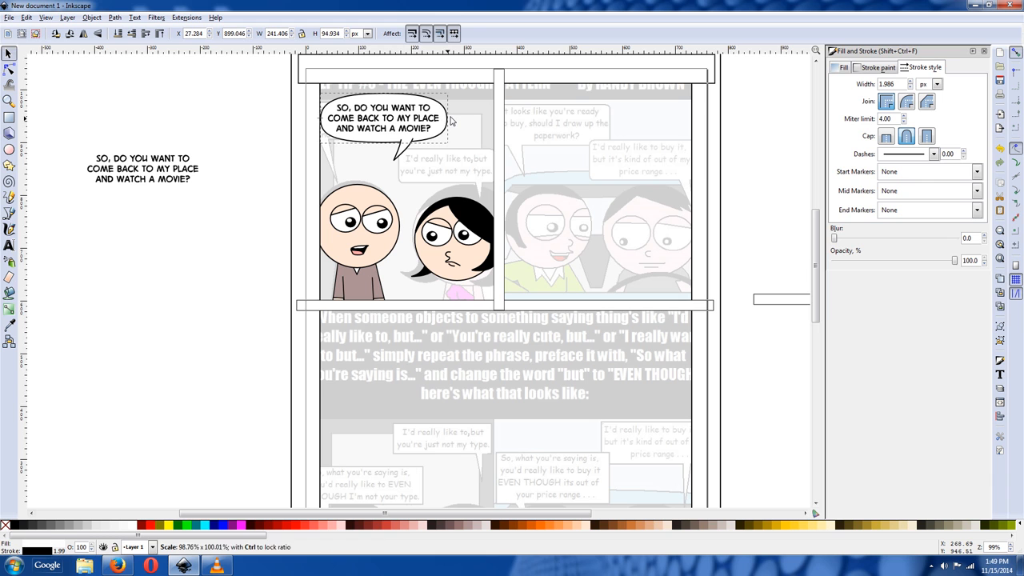
# Step: Unite the resized balloon and its tail into a single outline with Union
pyautogui.keyDown('shift'); pyautogui.click(403, 154); pyautogui.keyUp('shift')
pyautogui.click(114, 18)
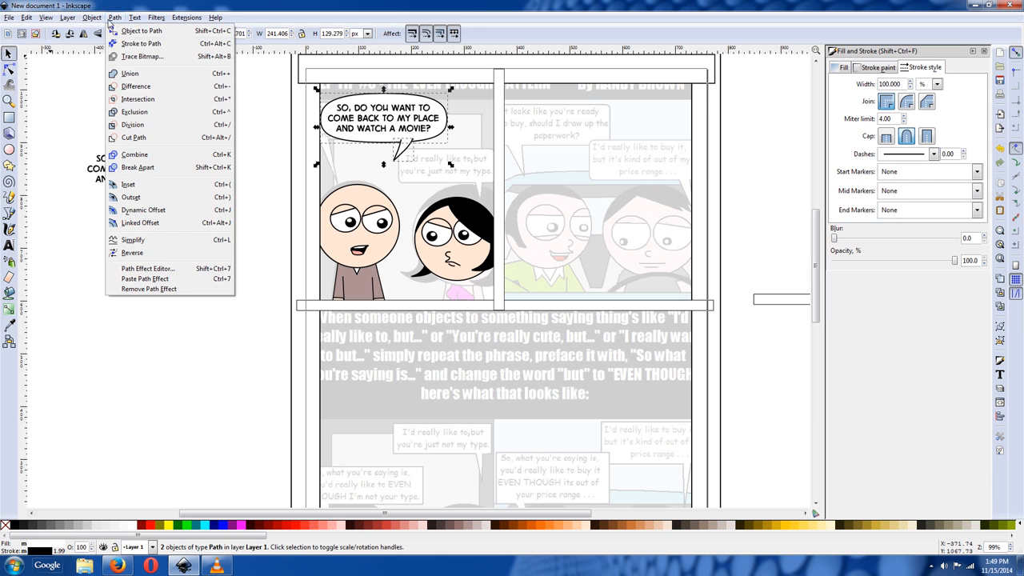
pyautogui.click(128, 73)
# Step: Select all six white frame strips around and between the panels and unite them into one frame shape
pyautogui.press('-')
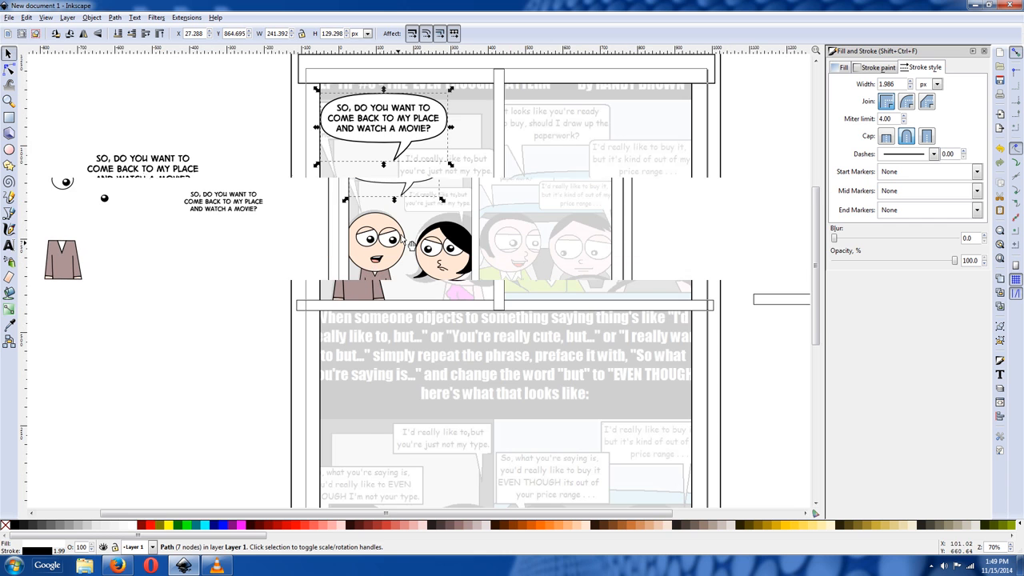
pyautogui.click(476, 222)
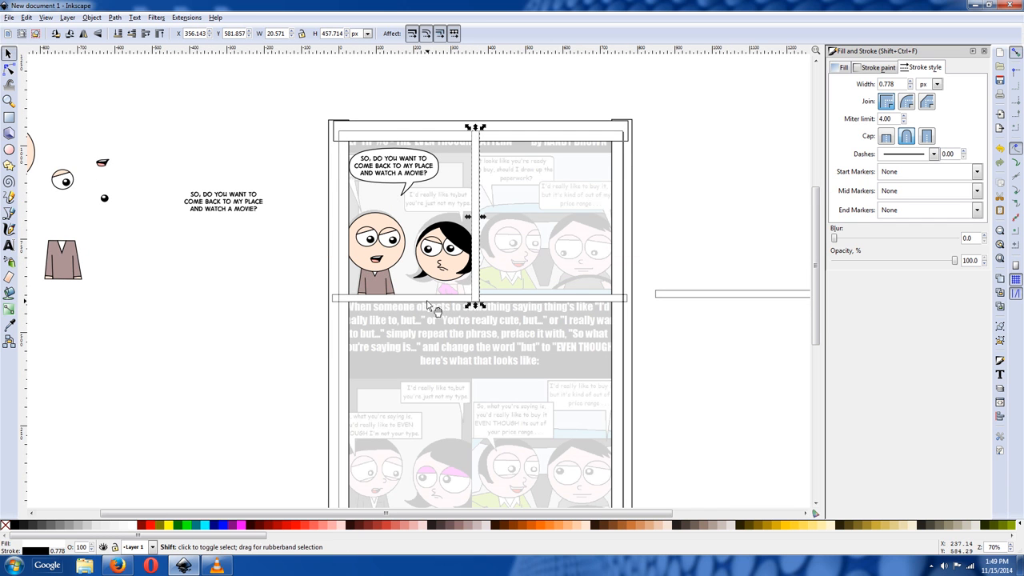
pyautogui.keyDown('shift'); pyautogui.click(427, 298); pyautogui.keyUp('shift')
pyautogui.keyDown('shift'); pyautogui.click(422, 128); pyautogui.keyUp('shift')
pyautogui.keyDown('shift'); pyautogui.click(340, 361); pyautogui.keyUp('shift')
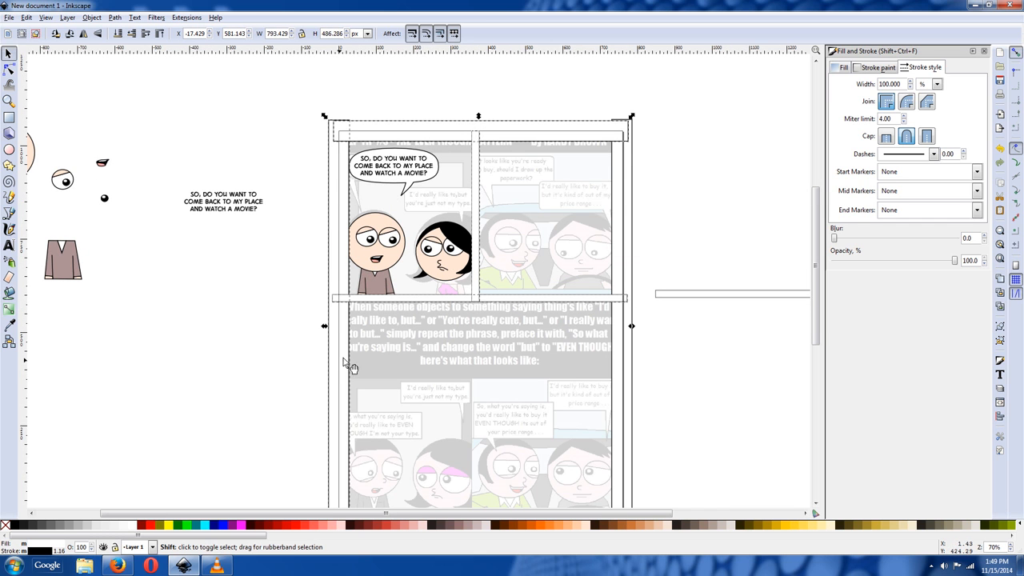
pyautogui.keyDown('shift'); pyautogui.click(620, 364); pyautogui.keyUp('shift')
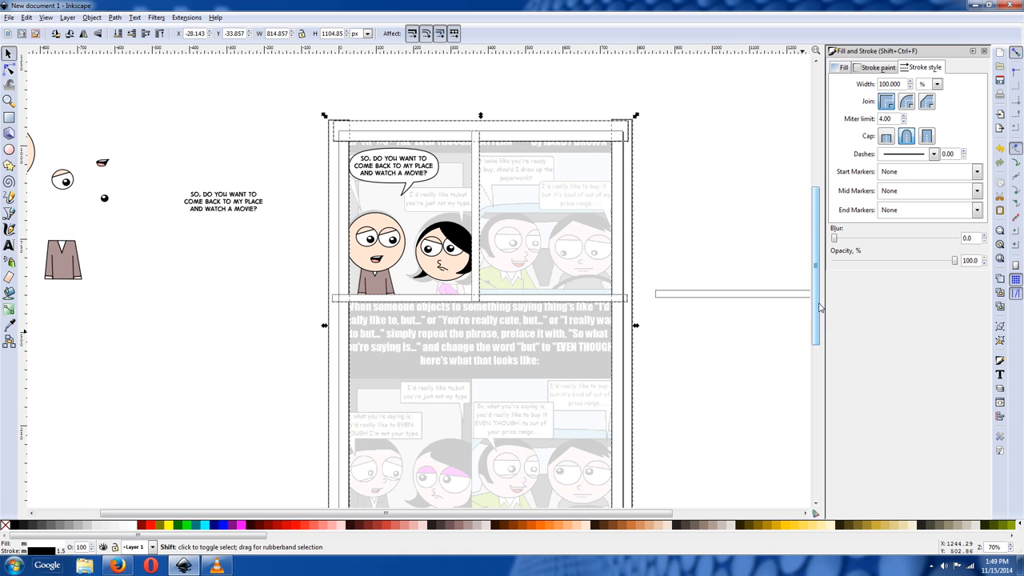
pyautogui.scroll(-5, 820, 308)
pyautogui.keyDown('shift'); pyautogui.click(530, 370); pyautogui.keyUp('shift')
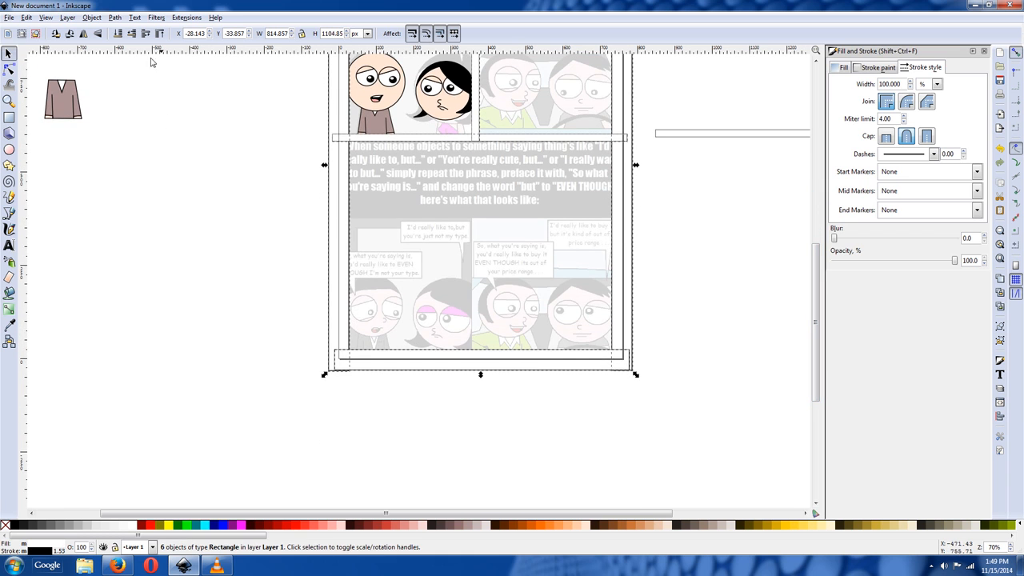
pyautogui.click(93, 18)
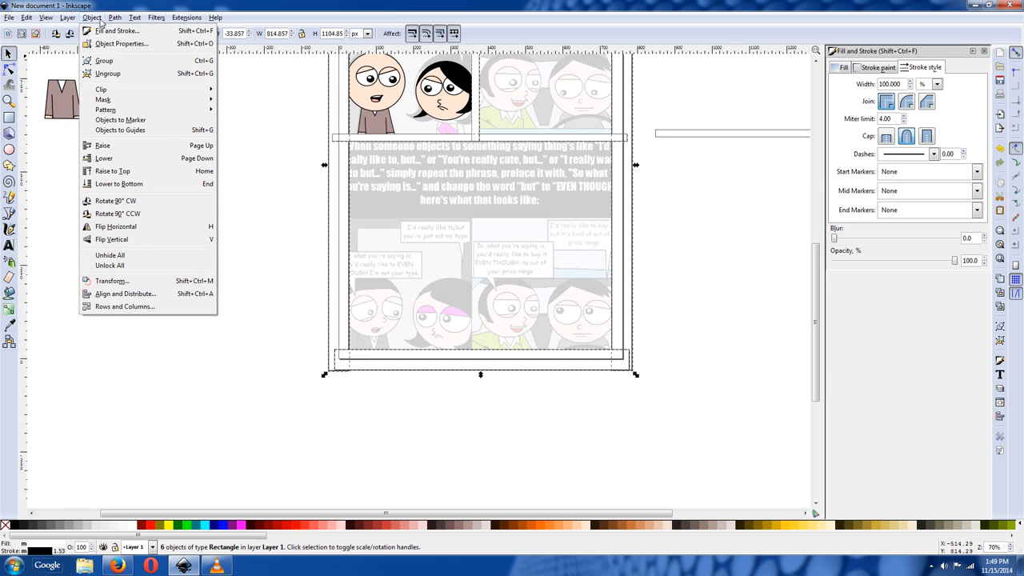
pyautogui.moveTo(114, 18)
pyautogui.click(123, 72)
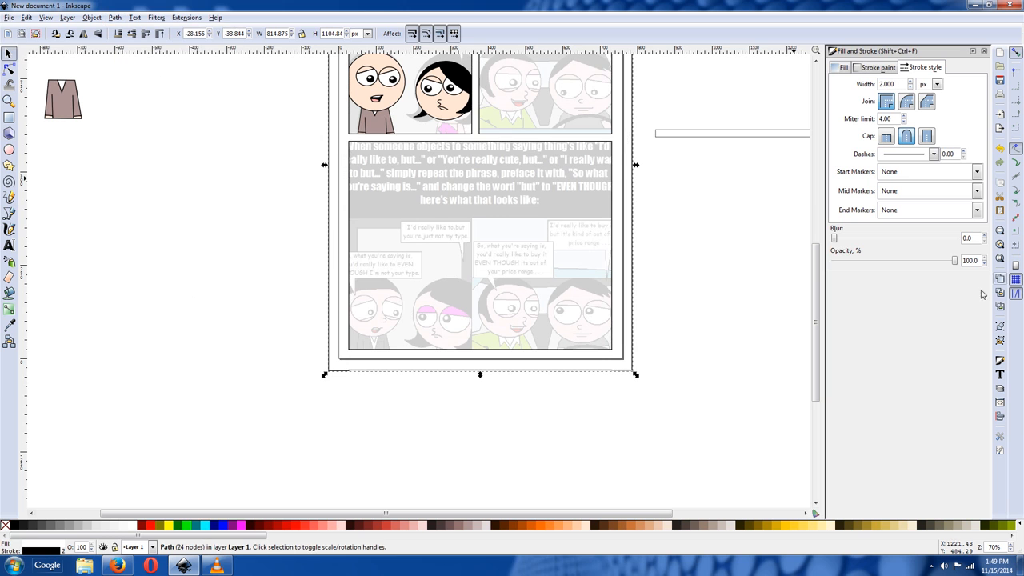
# Step: Delete the faded reference comic page behind the panels
pyautogui.click(464, 240)
pyautogui.press('Delete')
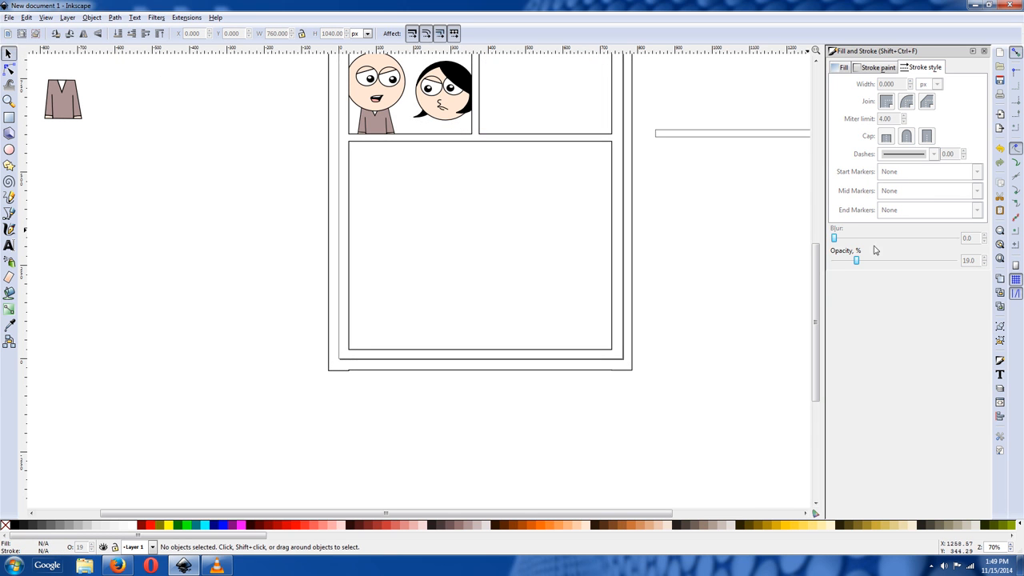
# Step: Move the balloon together with its text up and right so the balloon overlaps the first panel's upper border
pyautogui.scroll(5, 817, 296)
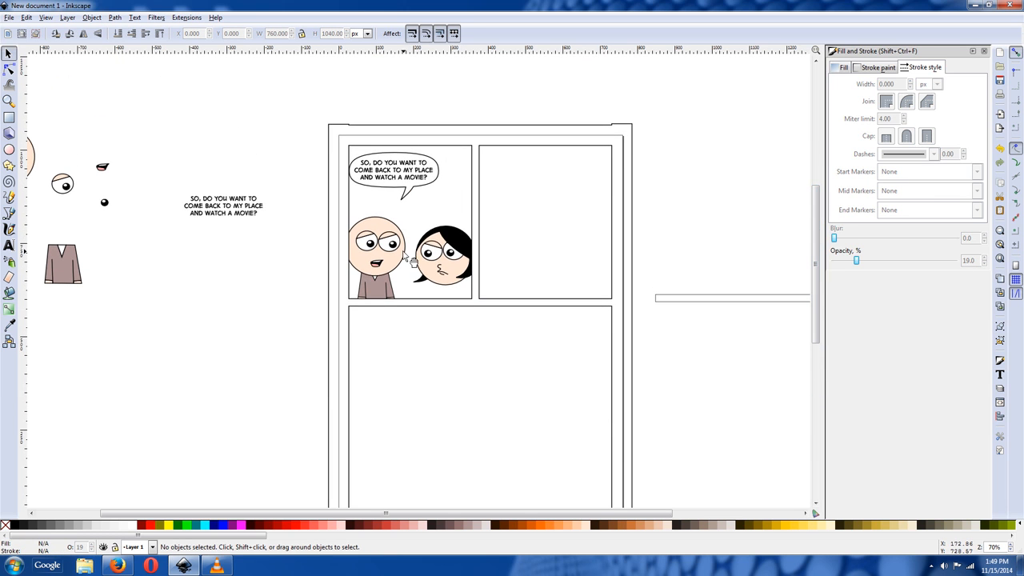
pyautogui.click(413, 195)
pyautogui.keyDown('shift'); pyautogui.click(401, 174); pyautogui.keyUp('shift')
pyautogui.moveTo(402, 183)
pyautogui.mouseDown()
pyautogui.moveTo(414, 176)
pyautogui.moveTo(406, 169)
pyautogui.mouseUp()
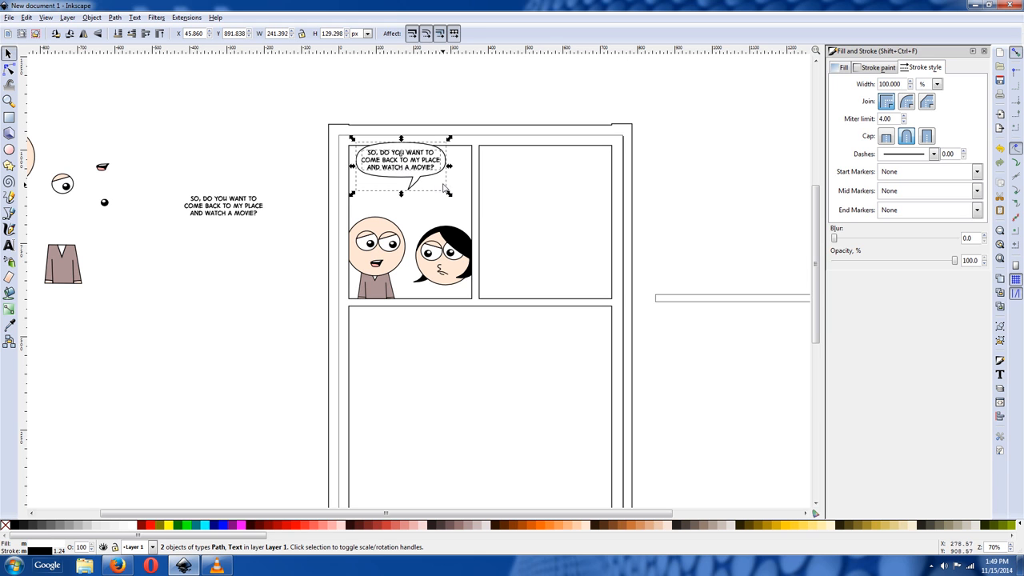
# Step: Try to unite the panel frame with both the balloon and its text selected
pyautogui.keyDown('shift'); pyautogui.click(504, 140); pyautogui.keyUp('shift')
pyautogui.click(115, 17)
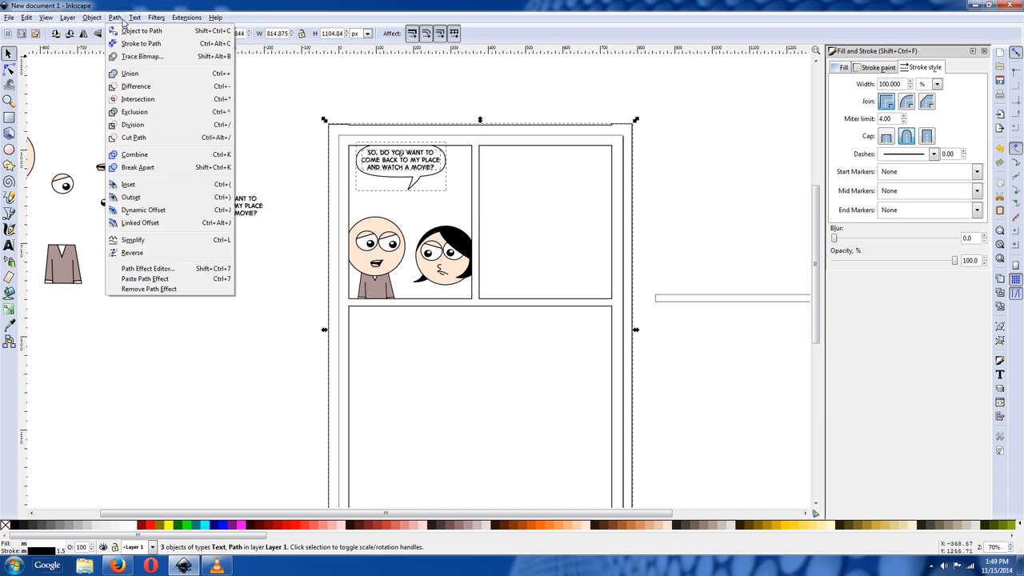
pyautogui.click(140, 73)
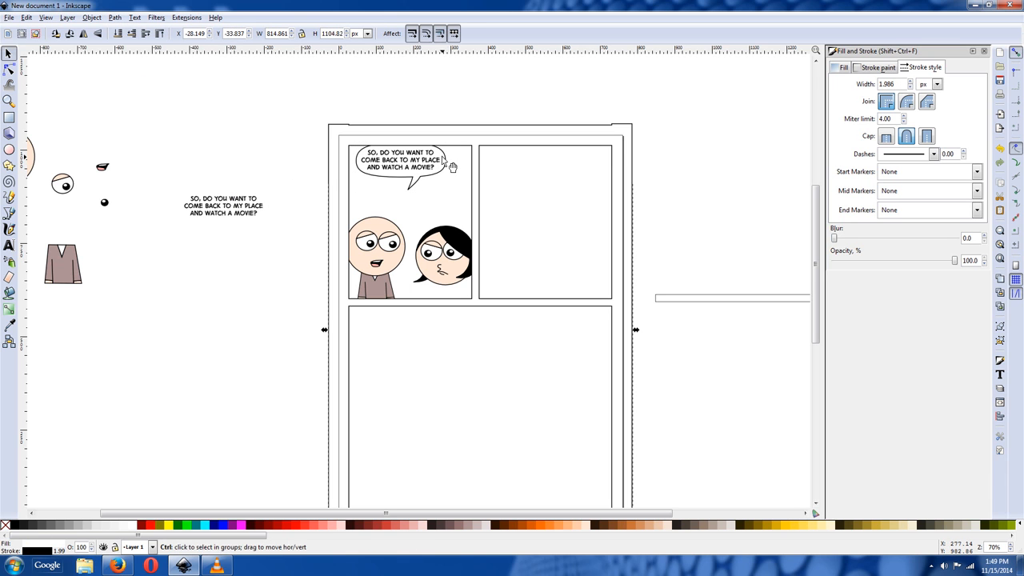
pyautogui.press('Escape')
# Step: Unite only the balloon with the panel frame, leaving the dialogue text out of the selection
pyautogui.click(410, 179)
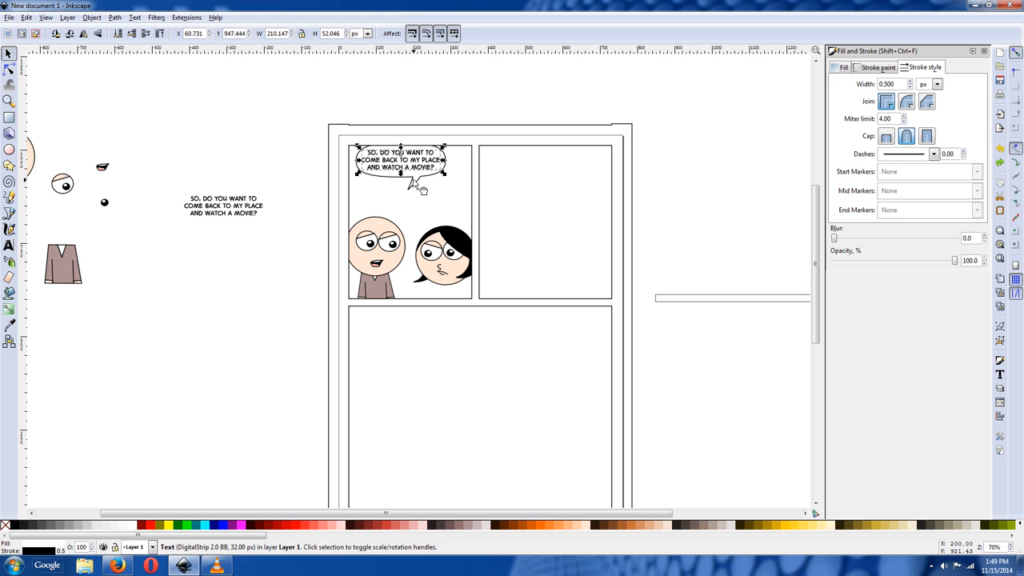
pyautogui.click(412, 179)
pyautogui.keyDown('shift'); pyautogui.click(497, 143); pyautogui.keyUp('shift')
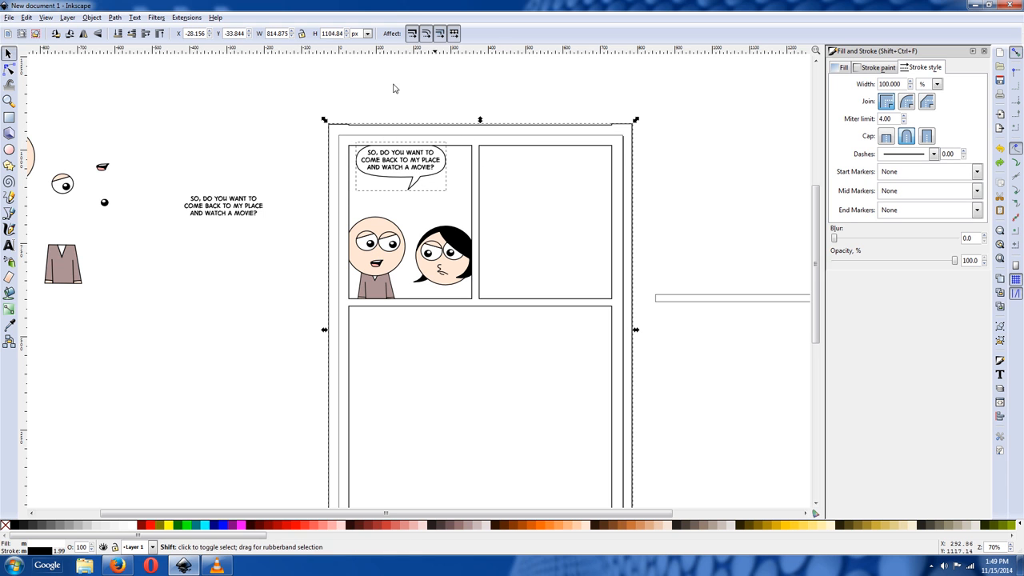
pyautogui.click(114, 17)
pyautogui.click(129, 74)
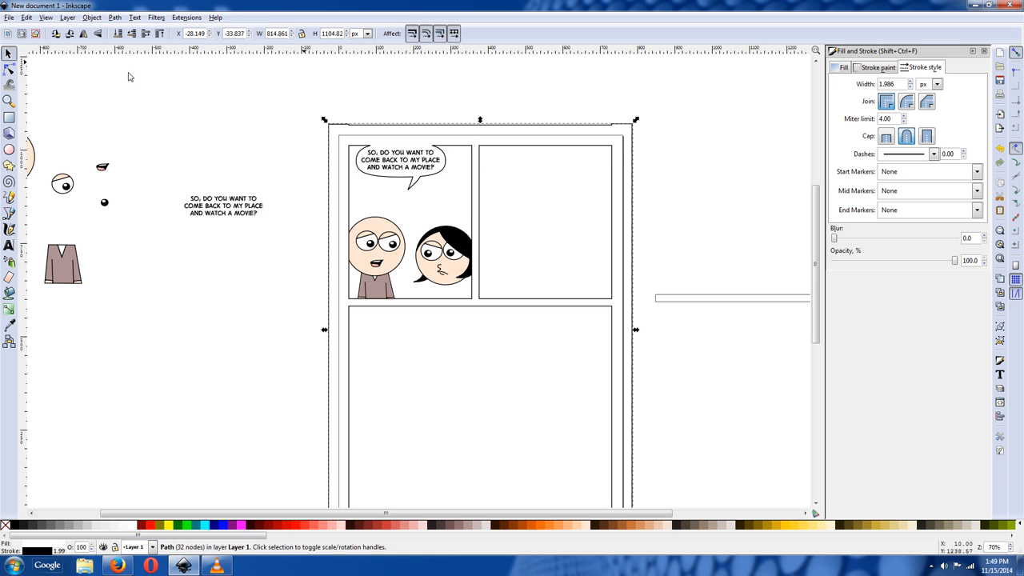
pyautogui.click(324, 145)
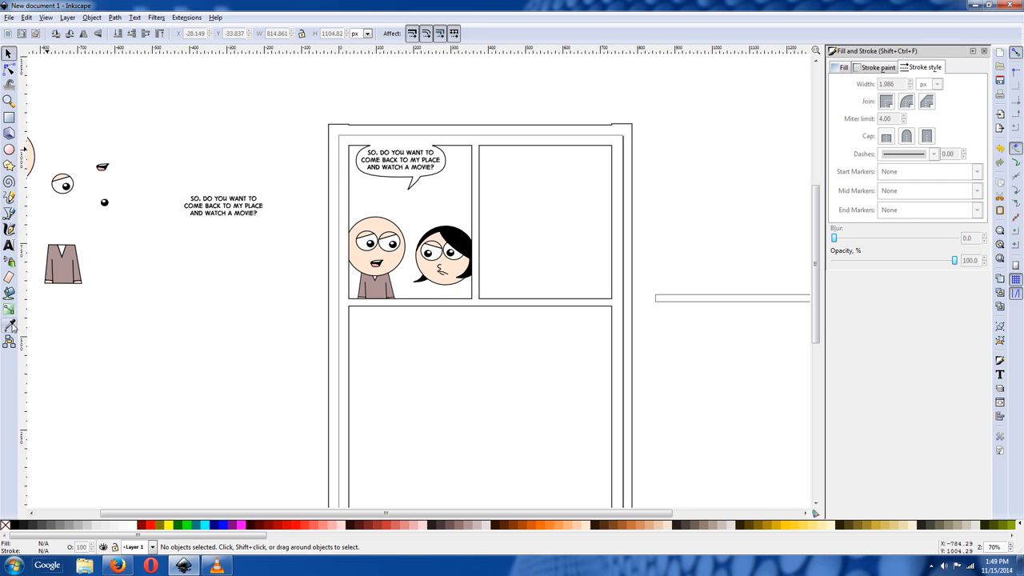
# Step: Draw a rectangle about 367 by 449 px covering the first panel and fill it with pink #FFAAAA
pyautogui.click(9, 117)
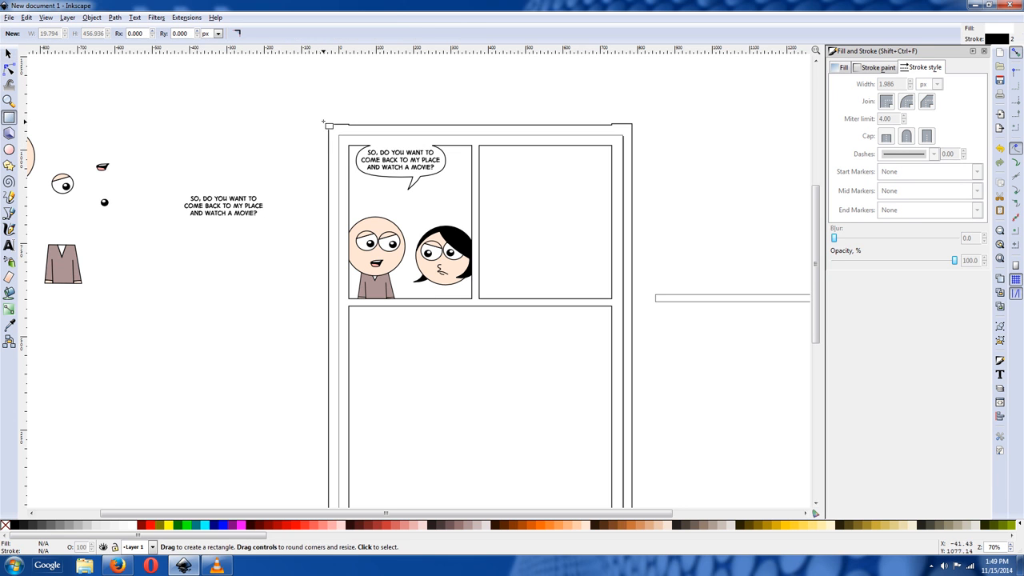
pyautogui.moveTo(346, 141); pyautogui.dragTo(477, 302)
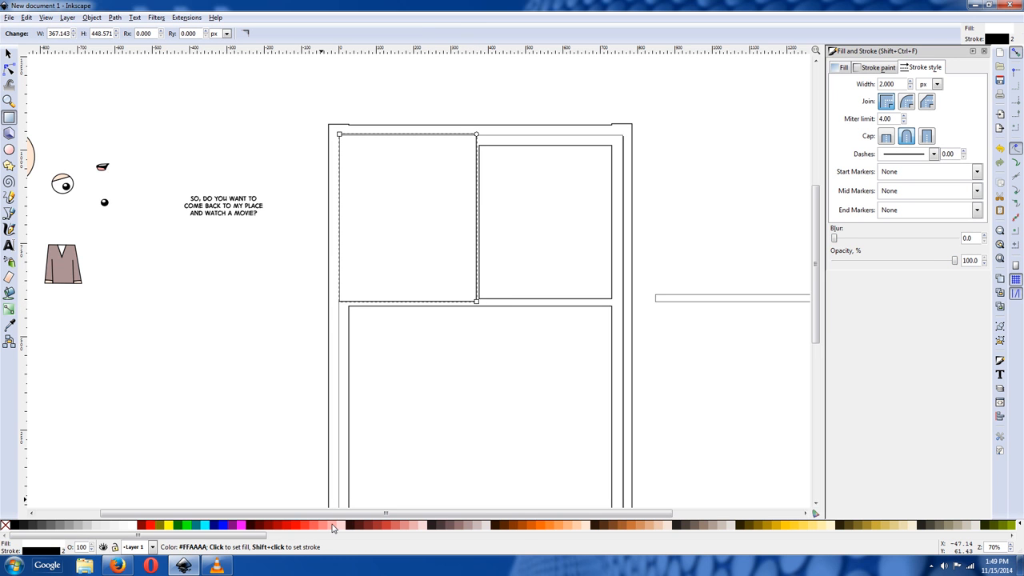
pyautogui.click(333, 526)
# Step: Lower the rectangle behind the frame, balloon and characters, and recolour it light brownish grey (c8beb7)
pyautogui.press('pagedown')
pyautogui.press('pagedown')
pyautogui.press('pagedown')
pyautogui.press('pagedown')
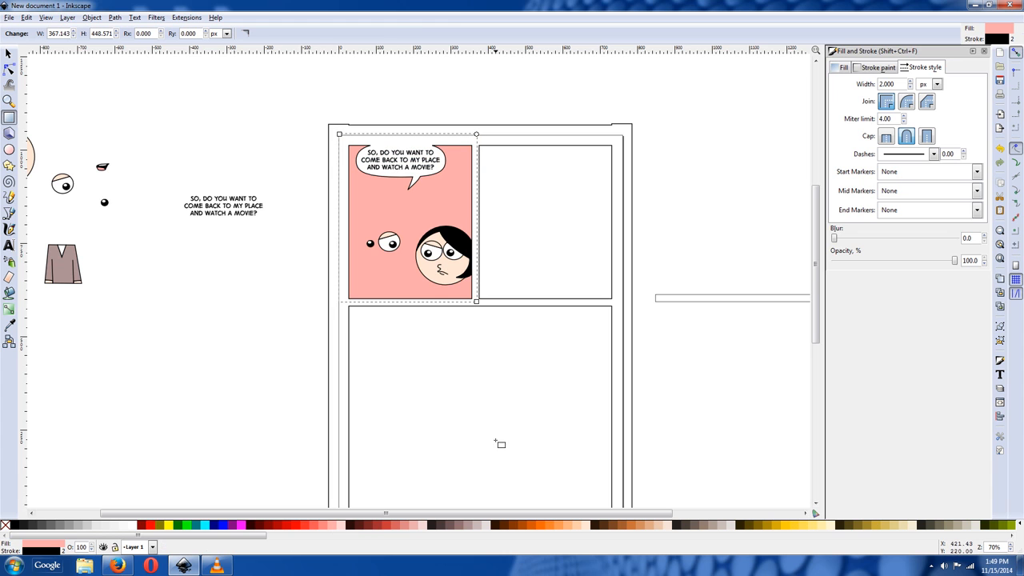
pyautogui.press('pagedown')
pyautogui.press('pagedown')
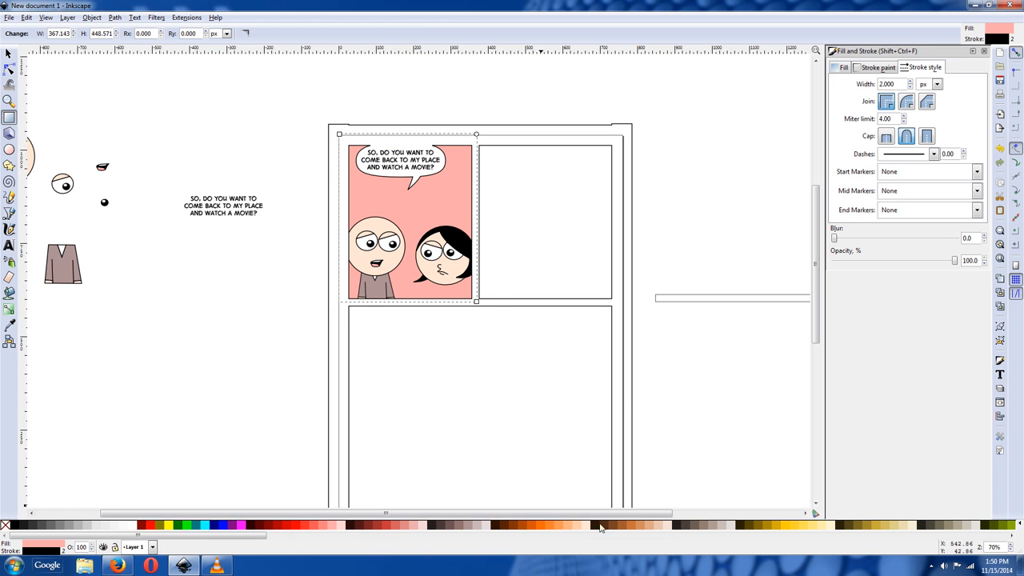
pyautogui.click(720, 527)
pyautogui.click(722, 528)
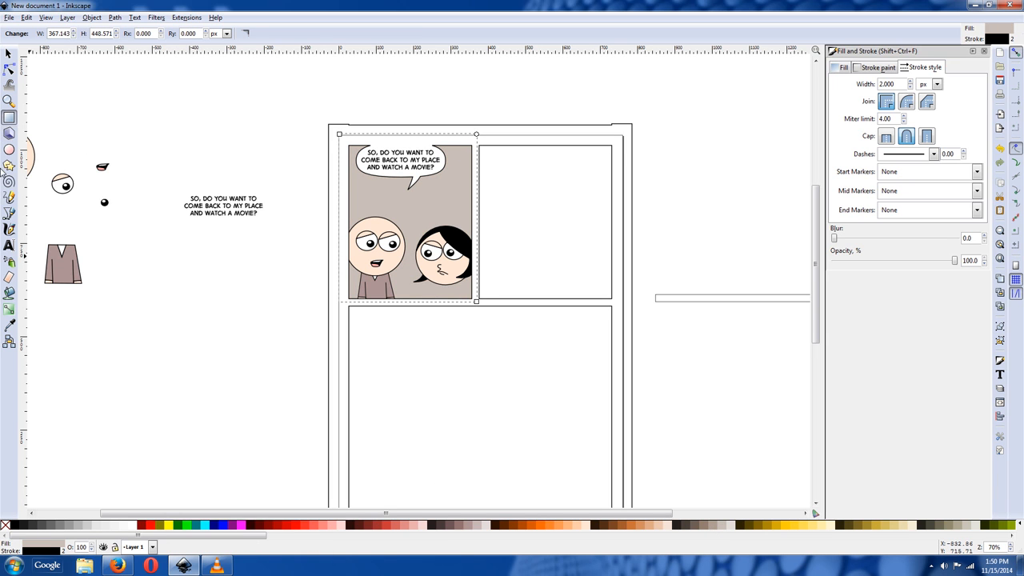
# Step: Draw a closed shape with a curved lower edge across the upper part of the first panel with the Bezier tool
pyautogui.click(9, 213)
pyautogui.click(339, 191)
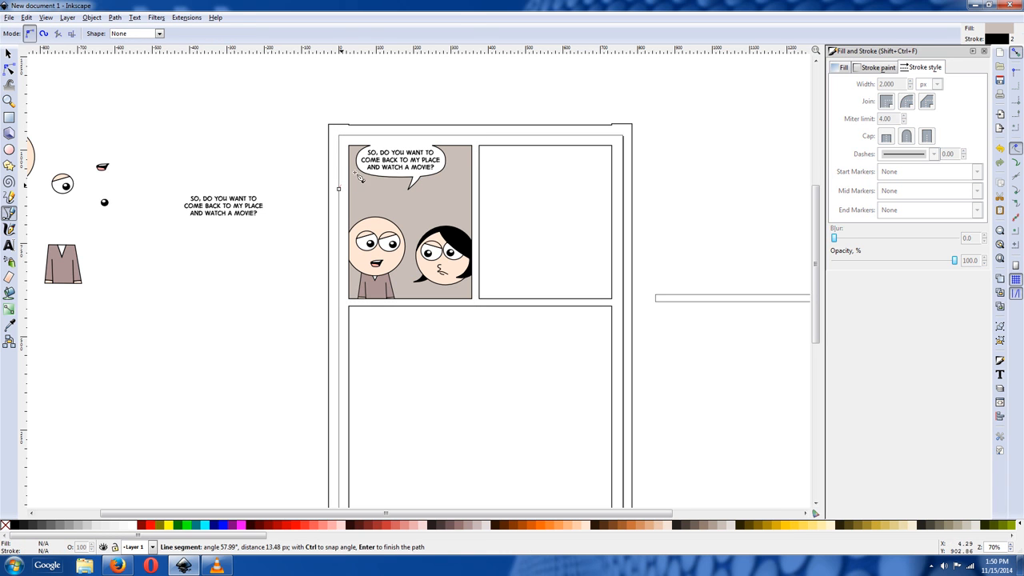
pyautogui.moveTo(478, 168); pyautogui.dragTo(578, 159)
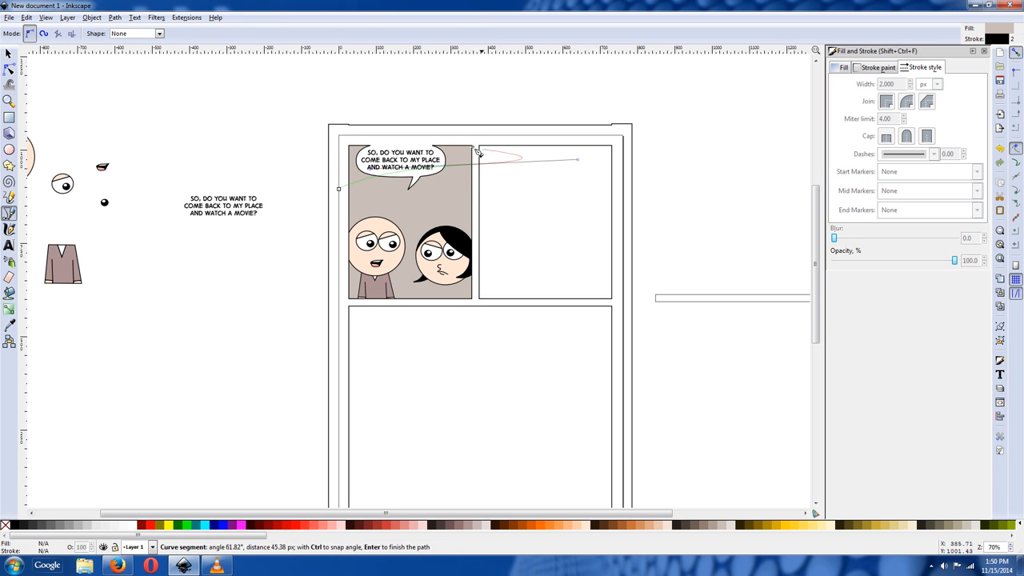
pyautogui.press('Return')
pyautogui.click(339, 137)
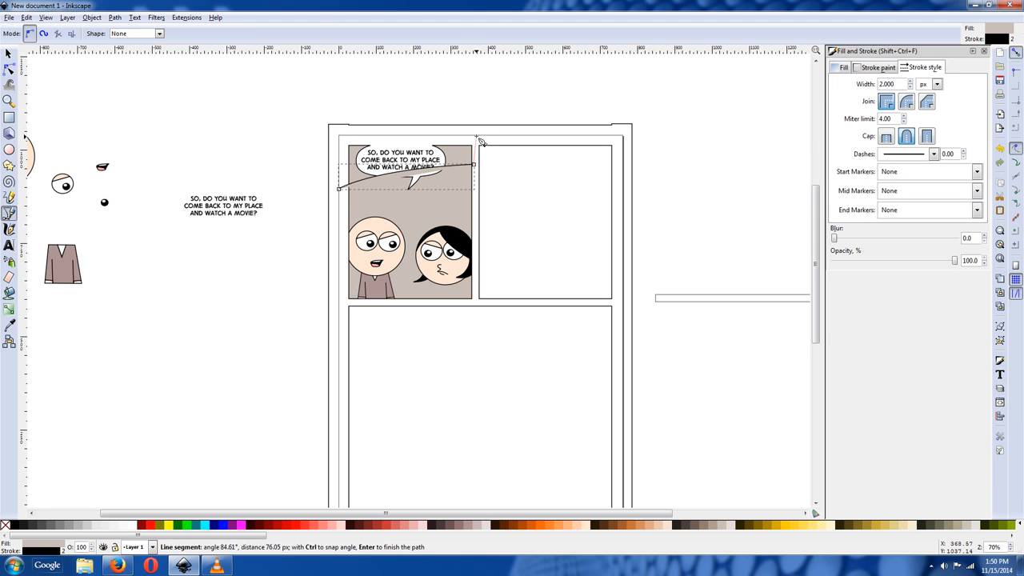
pyautogui.click(340, 190)
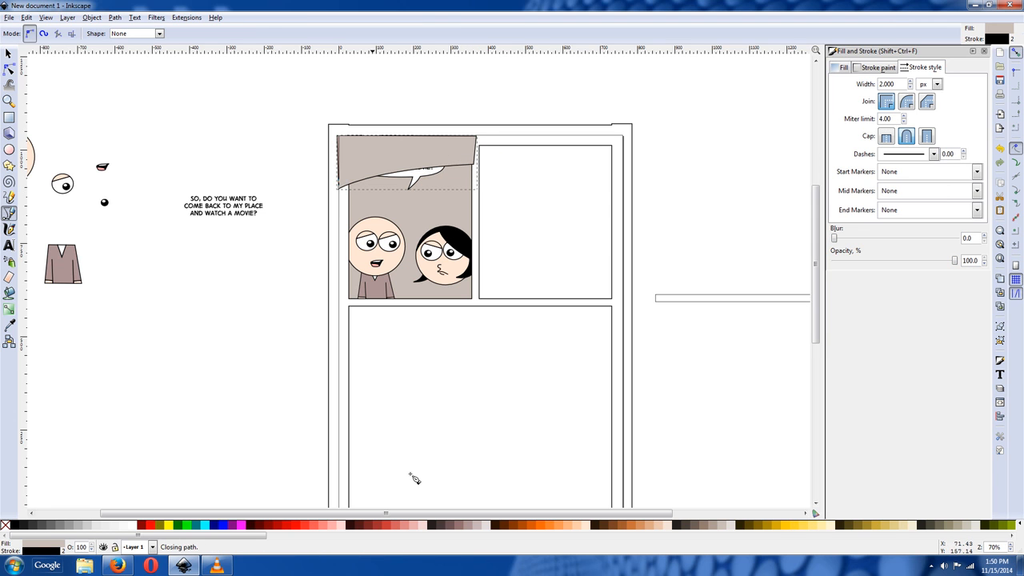
# Step: Remove the curved shape's stroke and darken its fill to an HSL lightness of 156
pyautogui.click(878, 67)
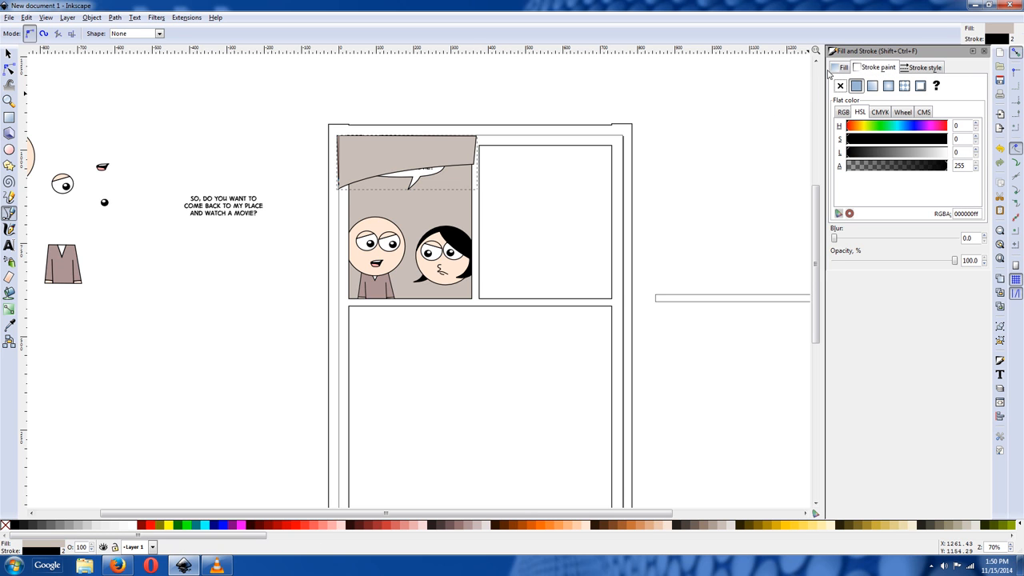
pyautogui.click(846, 85)
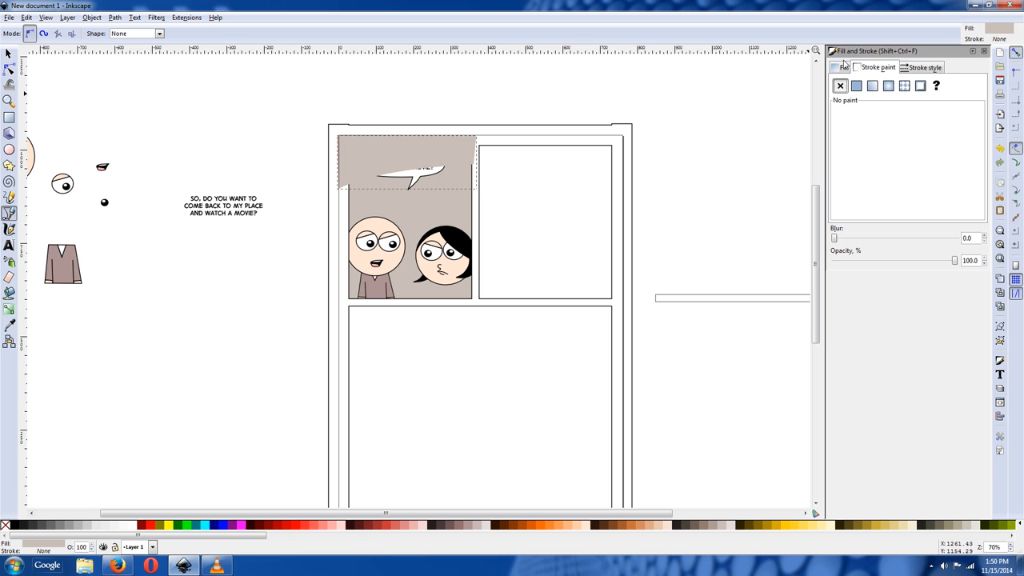
pyautogui.click(844, 68)
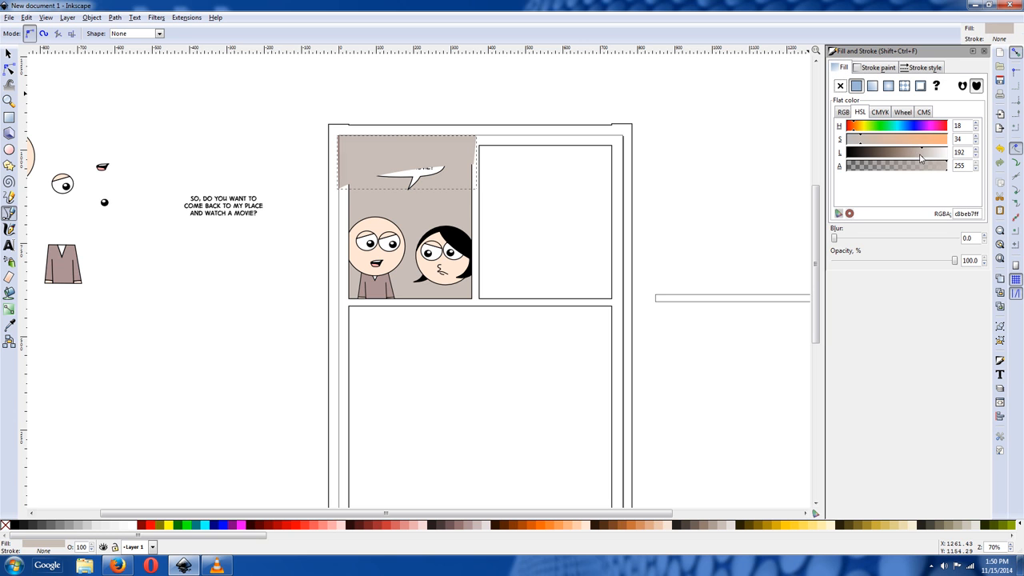
pyautogui.moveTo(920, 158); pyautogui.dragTo(908, 159)
# Step: Lower the darker curved shape behind the frame, balloon and dialogue text, leaving nothing selected
pyautogui.press('pagedown')
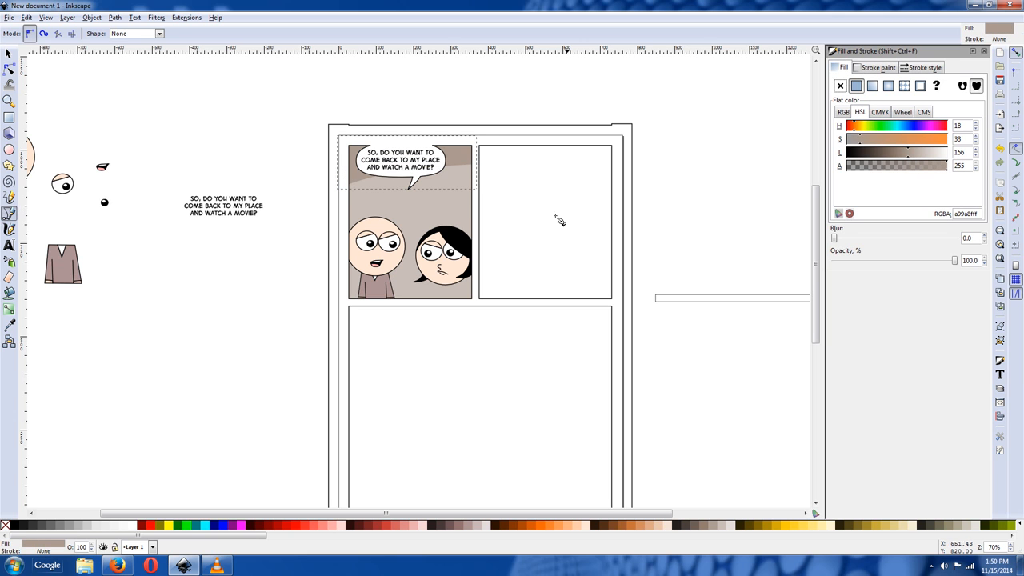
pyautogui.click(8, 55)
pyautogui.click(227, 161)
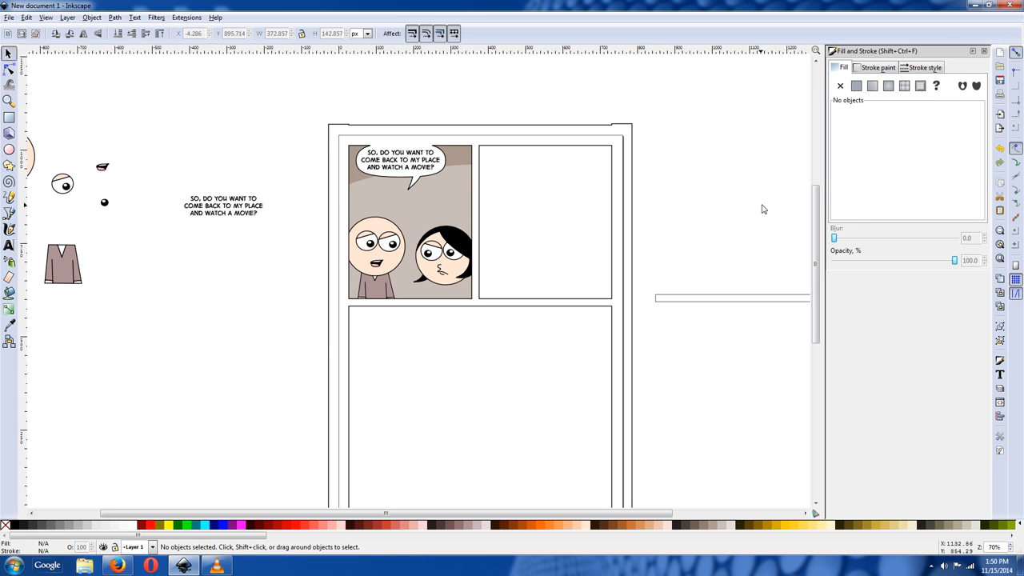